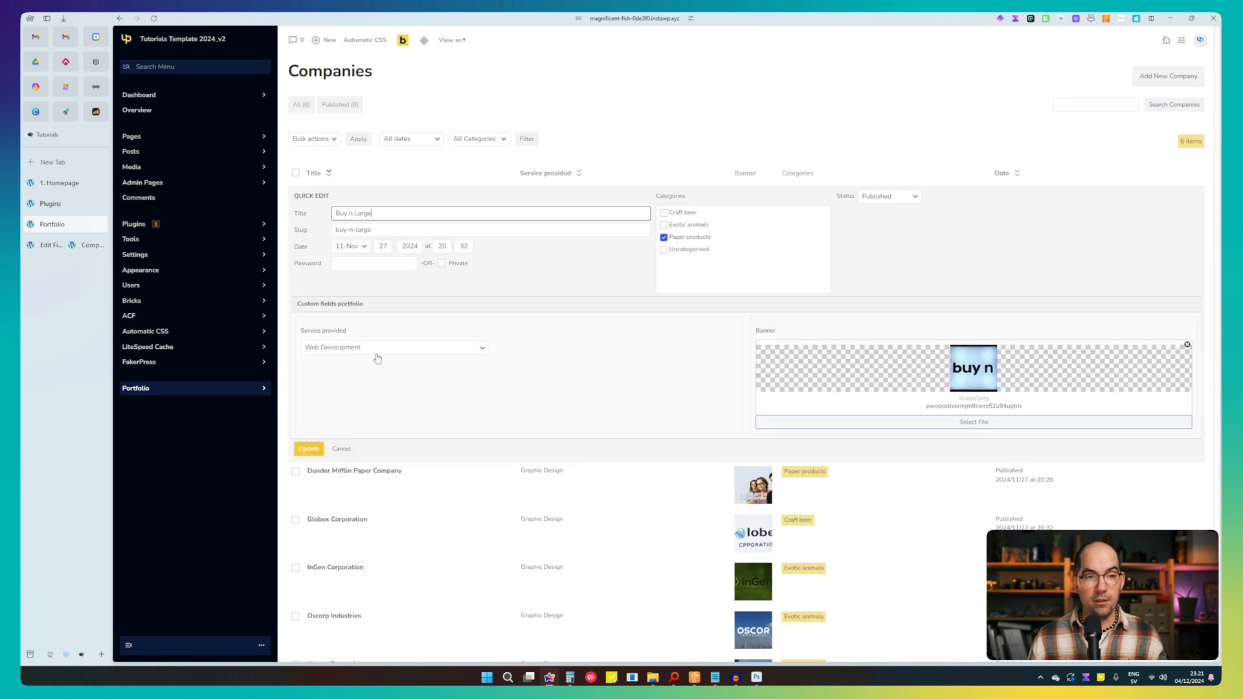
Set the Service provided of Buy n Large to Photography in its quick edit and update the company.
{"action": "scroll", "coordinate": [379, 356], "scroll_direction": "down", "scroll_amount": 2}
{"action": "left_click", "coordinate": [399, 254]}
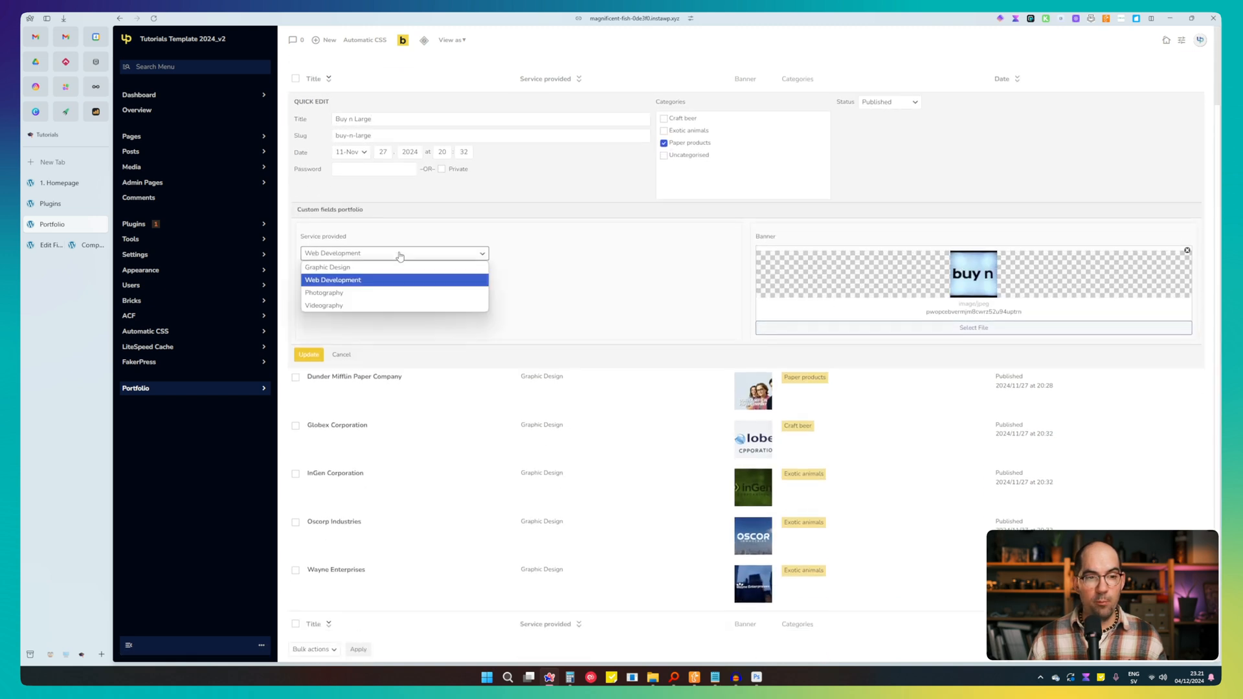
{"action": "left_click", "coordinate": [343, 293]}
{"action": "left_click", "coordinate": [308, 355]}
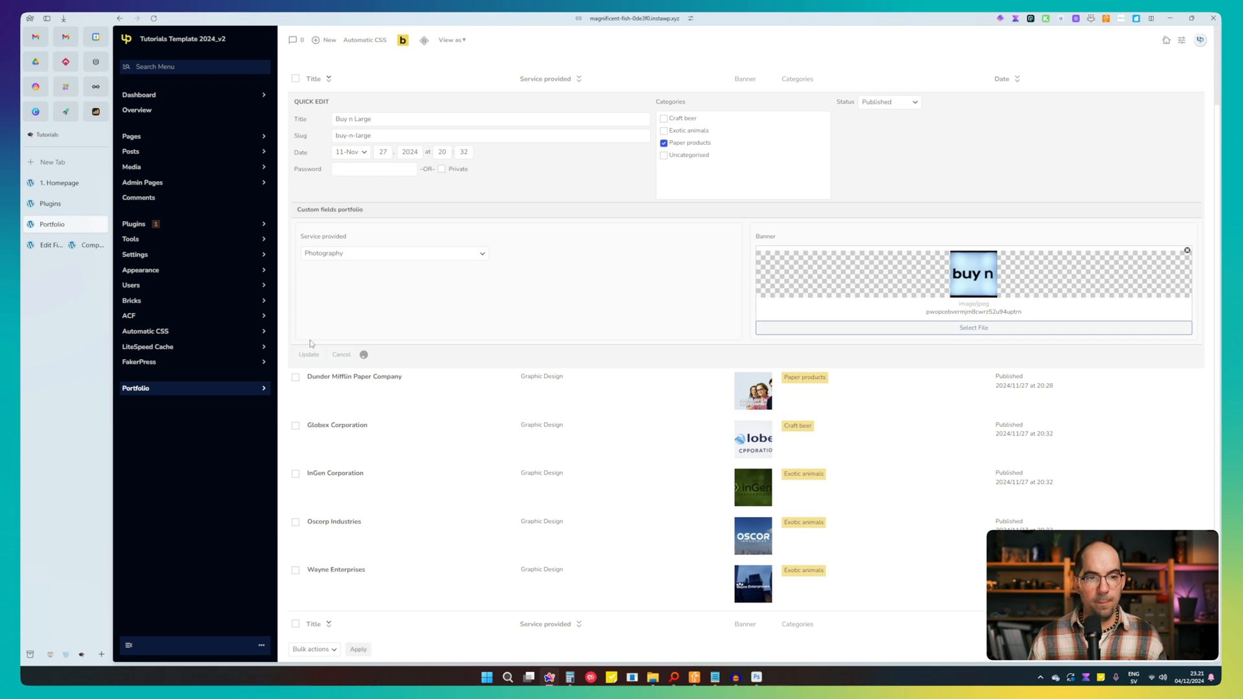
Quick edit Dunder Mifflin Paper Company, changing its Service provided to Videography, and save the update.
{"action": "left_click", "coordinate": [338, 266]}
{"action": "scroll", "coordinate": [425, 279], "scroll_direction": "down", "scroll_amount": 2}
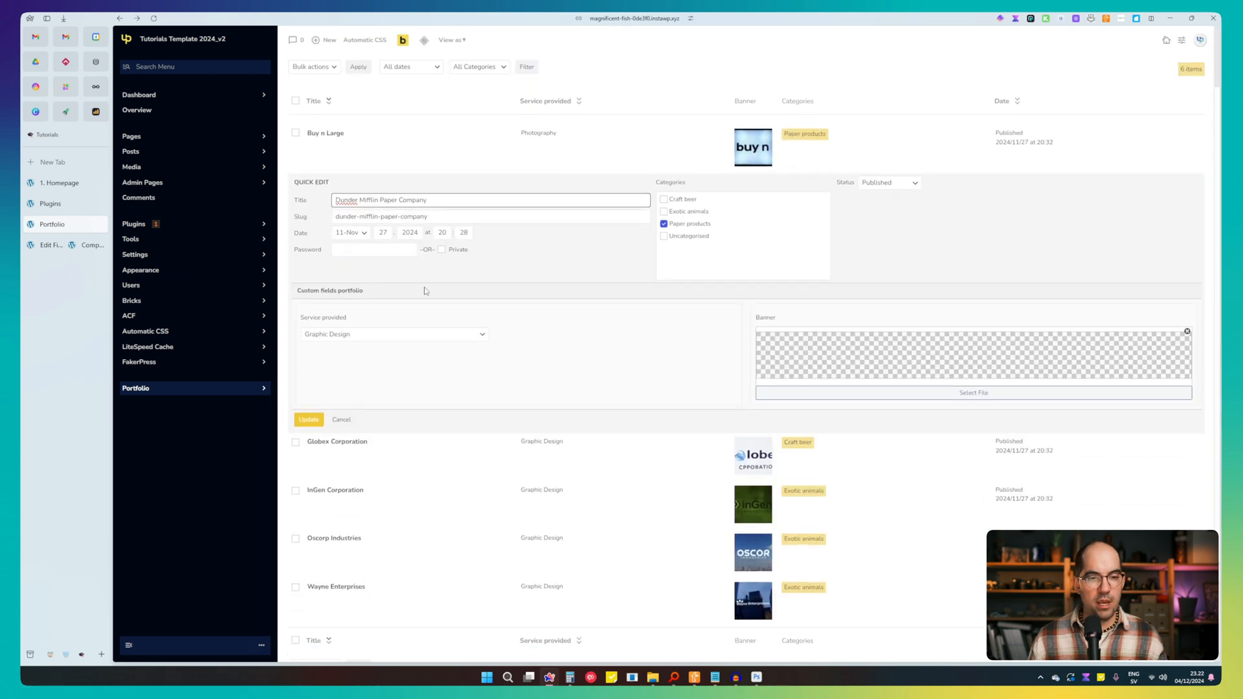
{"action": "left_click", "coordinate": [374, 313]}
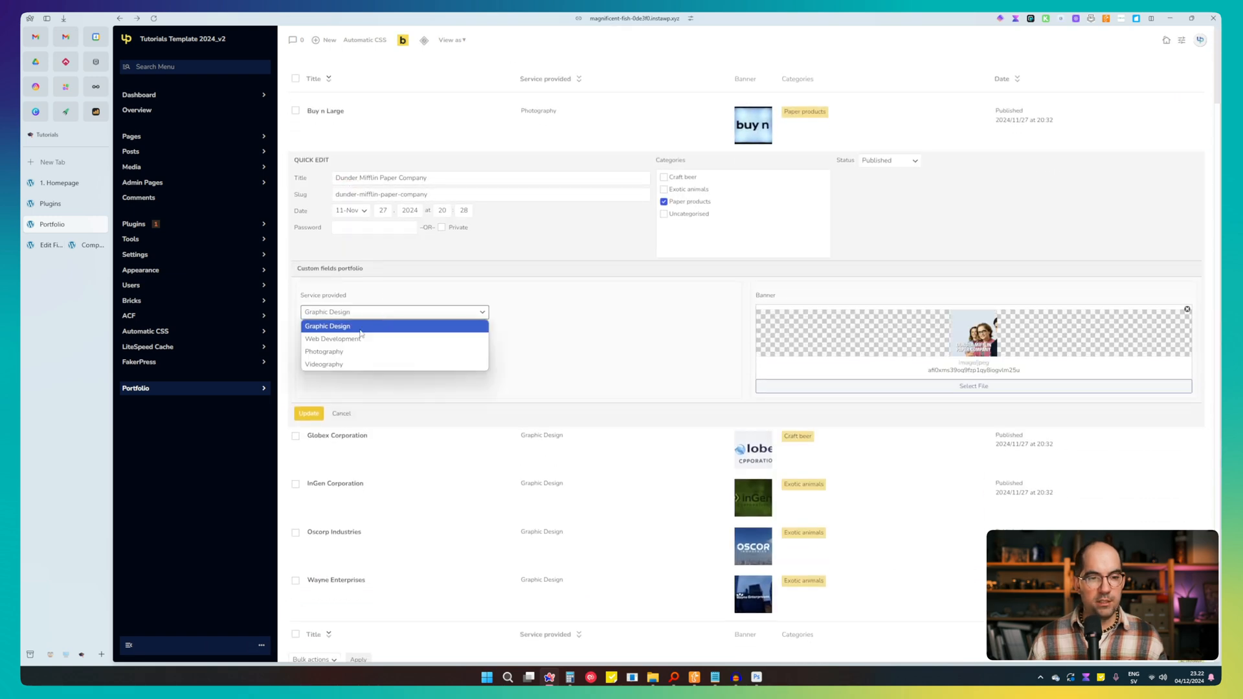
{"action": "left_click", "coordinate": [325, 364]}
{"action": "left_click", "coordinate": [308, 413]}
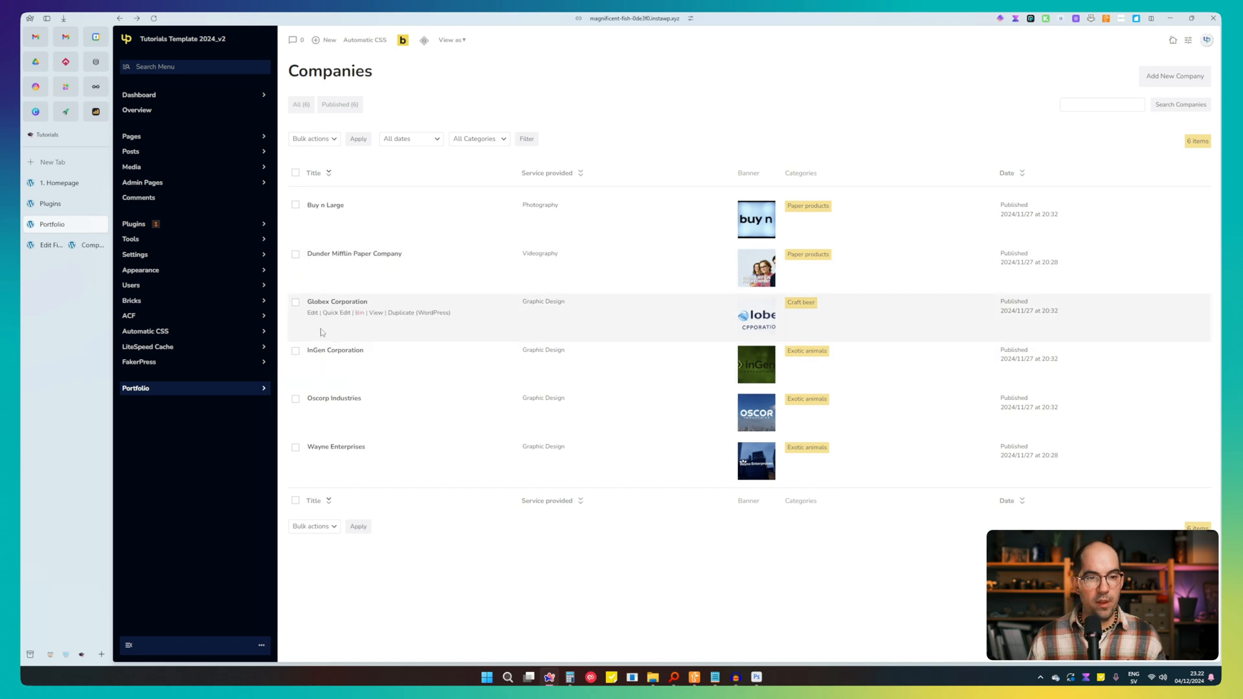
Quick edit Globex Corporation so that its Service provided is Web Development, and save the update.
{"action": "left_click", "coordinate": [333, 314]}
{"action": "scroll", "coordinate": [343, 330], "scroll_direction": "down", "scroll_amount": 2}
{"action": "left_click", "coordinate": [354, 340]}
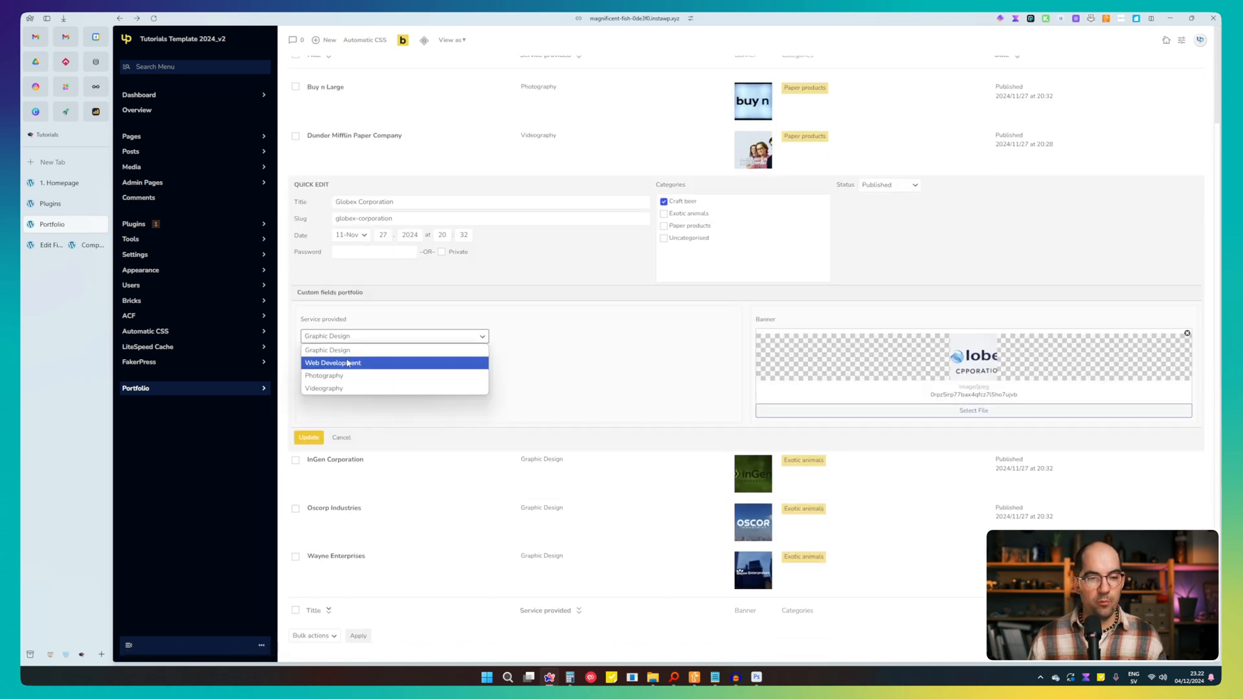
{"action": "left_click", "coordinate": [350, 363]}
{"action": "left_click", "coordinate": [309, 437]}
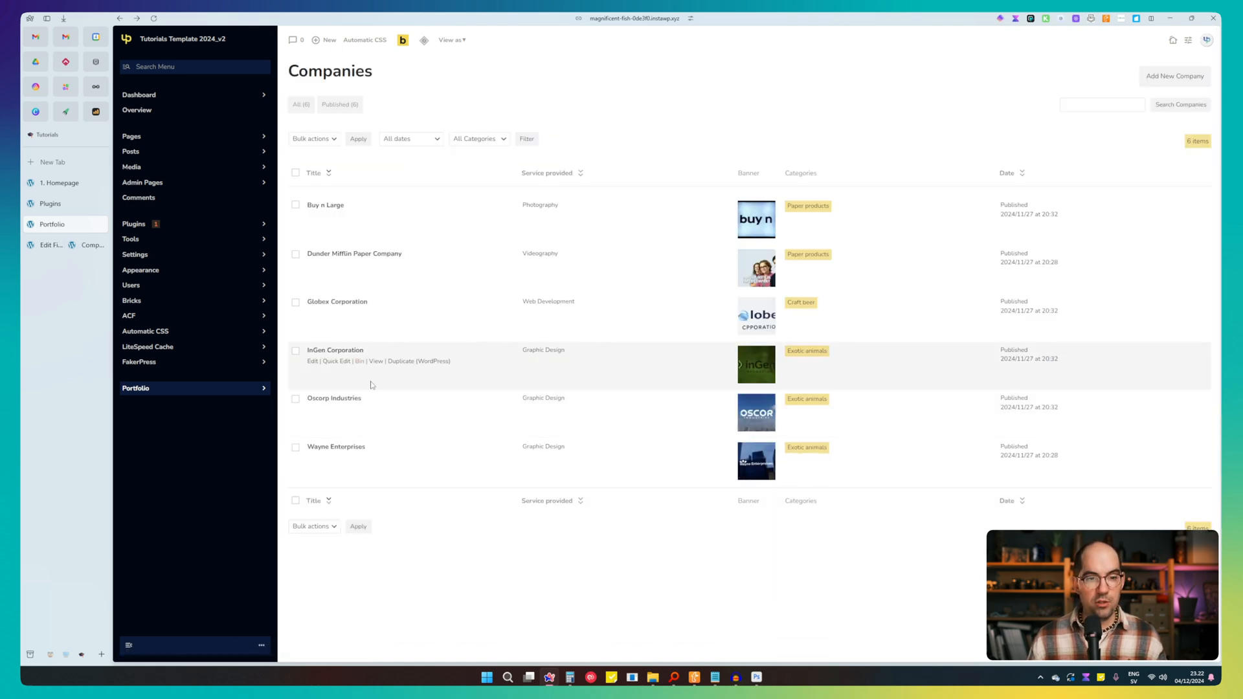
Quick edit Oscorp Industries, setting its Service provided to Photography, and save the update.
{"action": "left_click", "coordinate": [338, 410]}
{"action": "scroll", "coordinate": [363, 453], "scroll_direction": "down", "scroll_amount": 2}
{"action": "left_click", "coordinate": [350, 432]}
{"action": "left_click", "coordinate": [324, 472]}
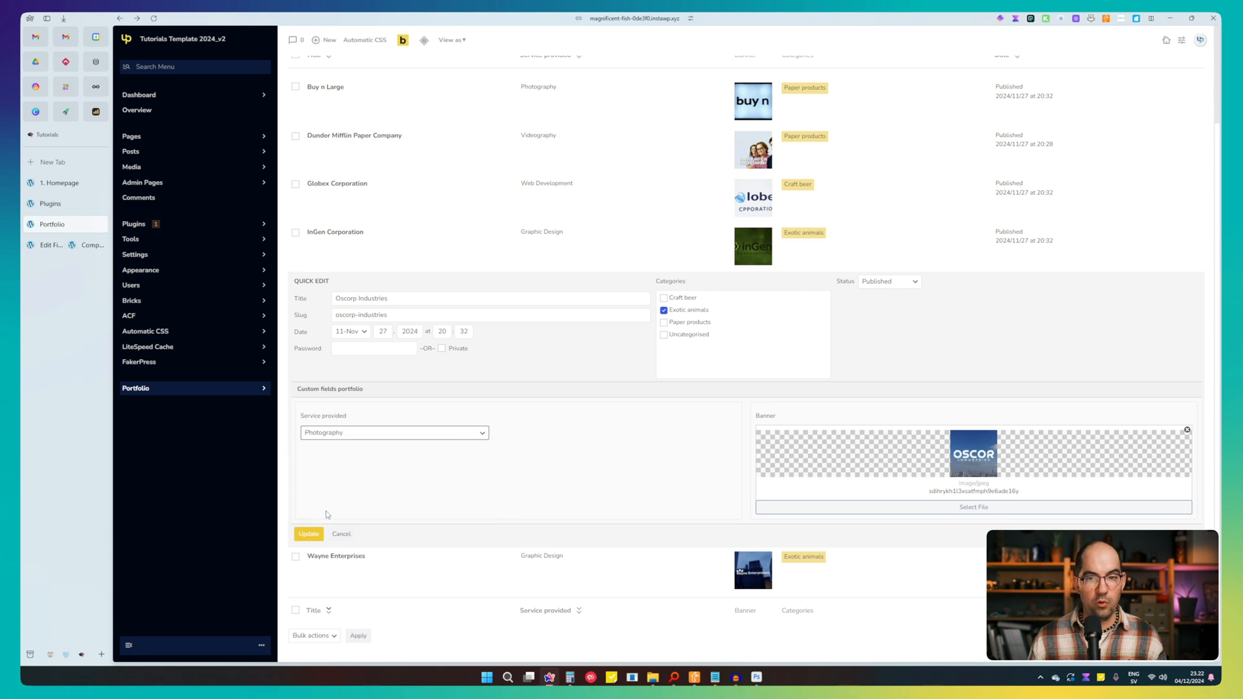
{"action": "left_click", "coordinate": [309, 534]}
Quick edit Wayne Enterprises, setting its Service provided to Videography, and save the update.
{"action": "mouse_move", "coordinate": [344, 465]}
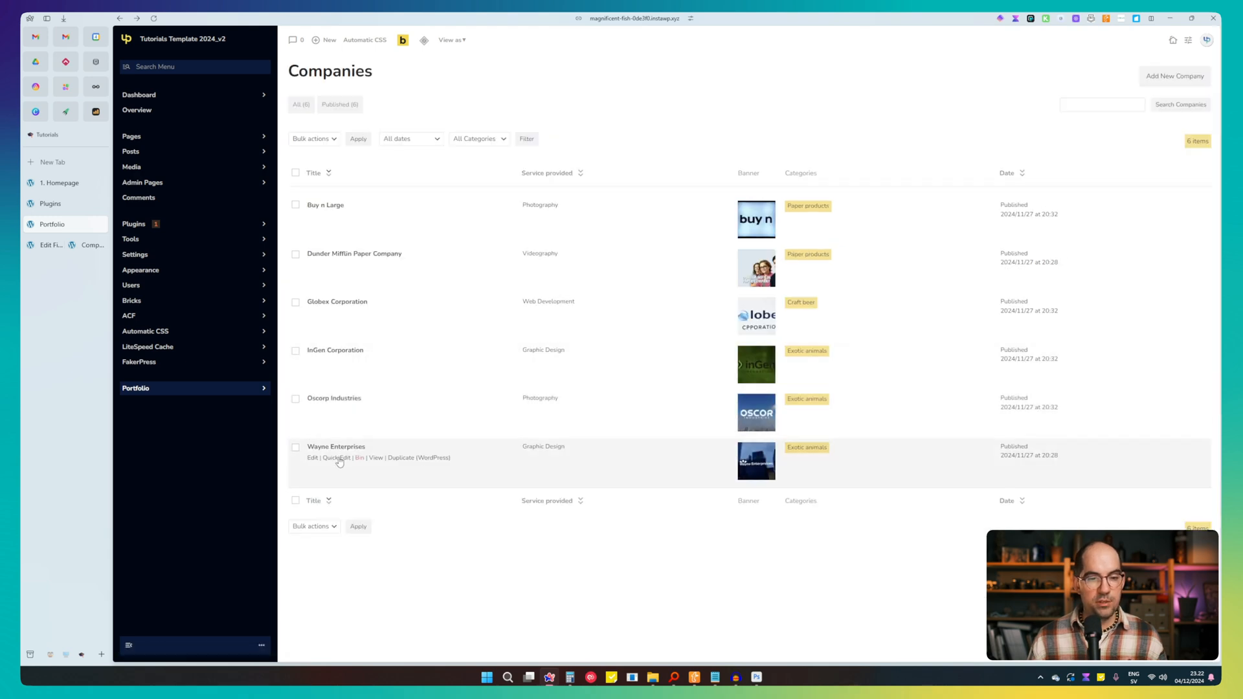
{"action": "left_click", "coordinate": [342, 459]}
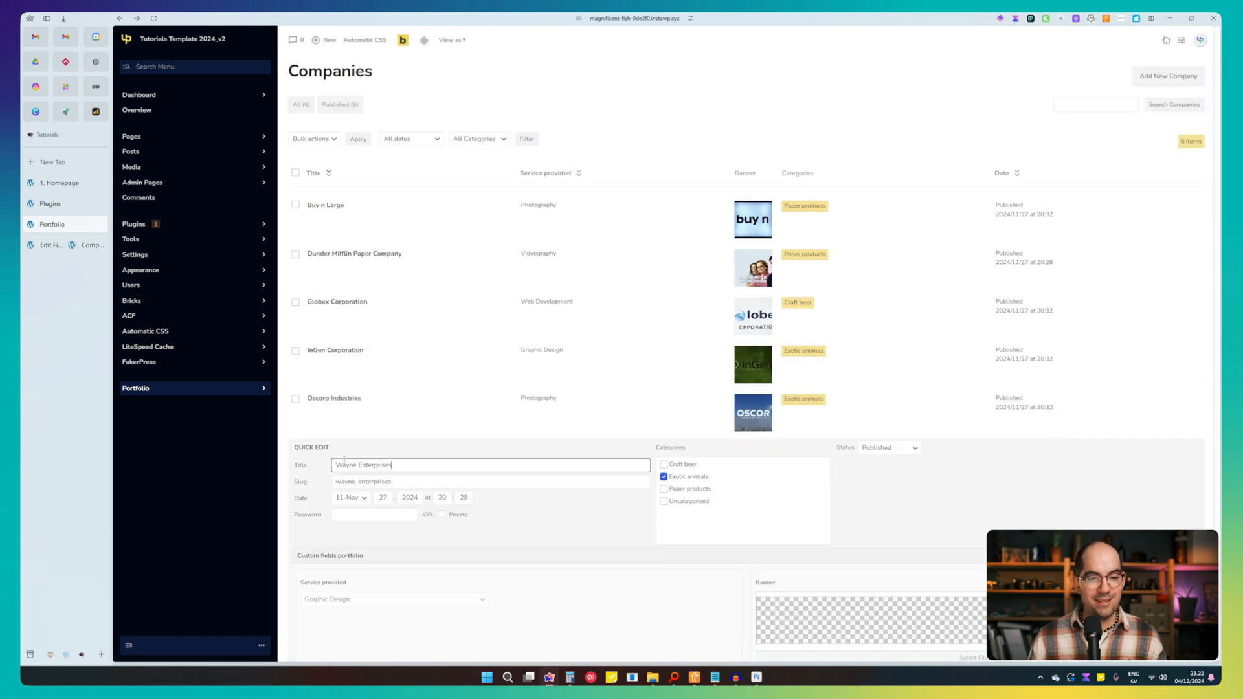
{"action": "scroll", "coordinate": [349, 466], "scroll_direction": "down", "scroll_amount": 2}
{"action": "left_click", "coordinate": [357, 480]}
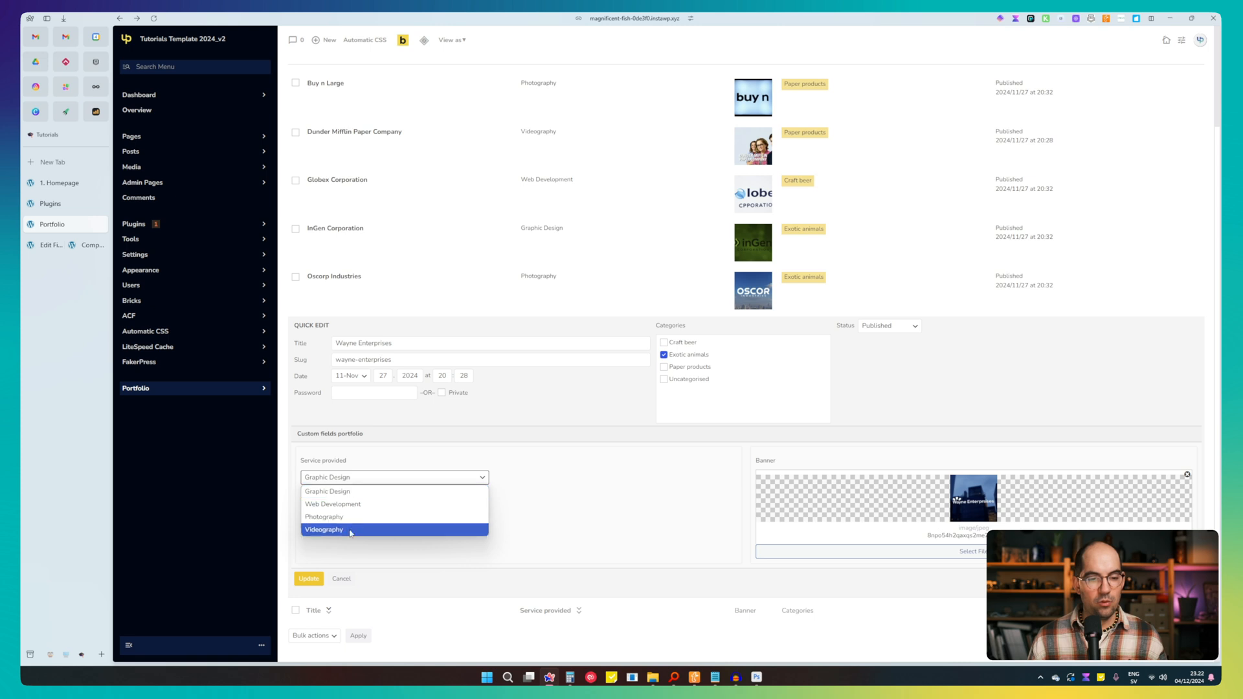
{"action": "left_click", "coordinate": [317, 529]}
{"action": "left_click", "coordinate": [309, 579]}
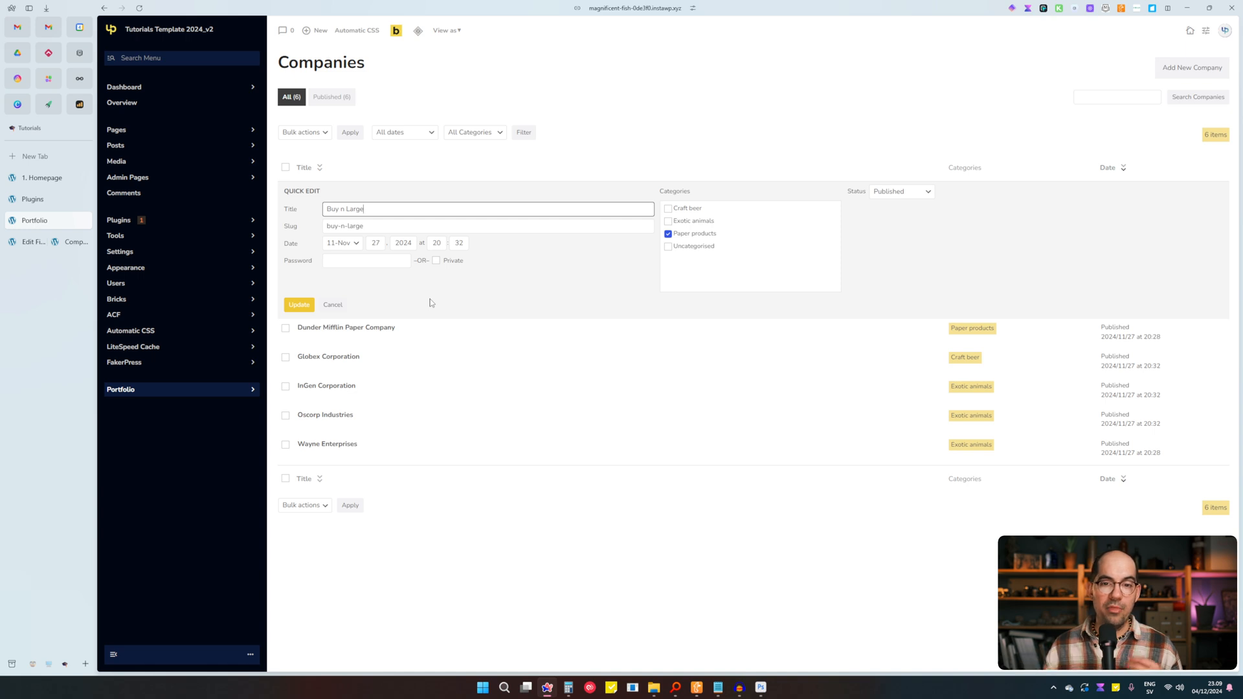
Close the quick edit of Buy n Large without saving.
{"action": "left_click", "coordinate": [332, 304]}
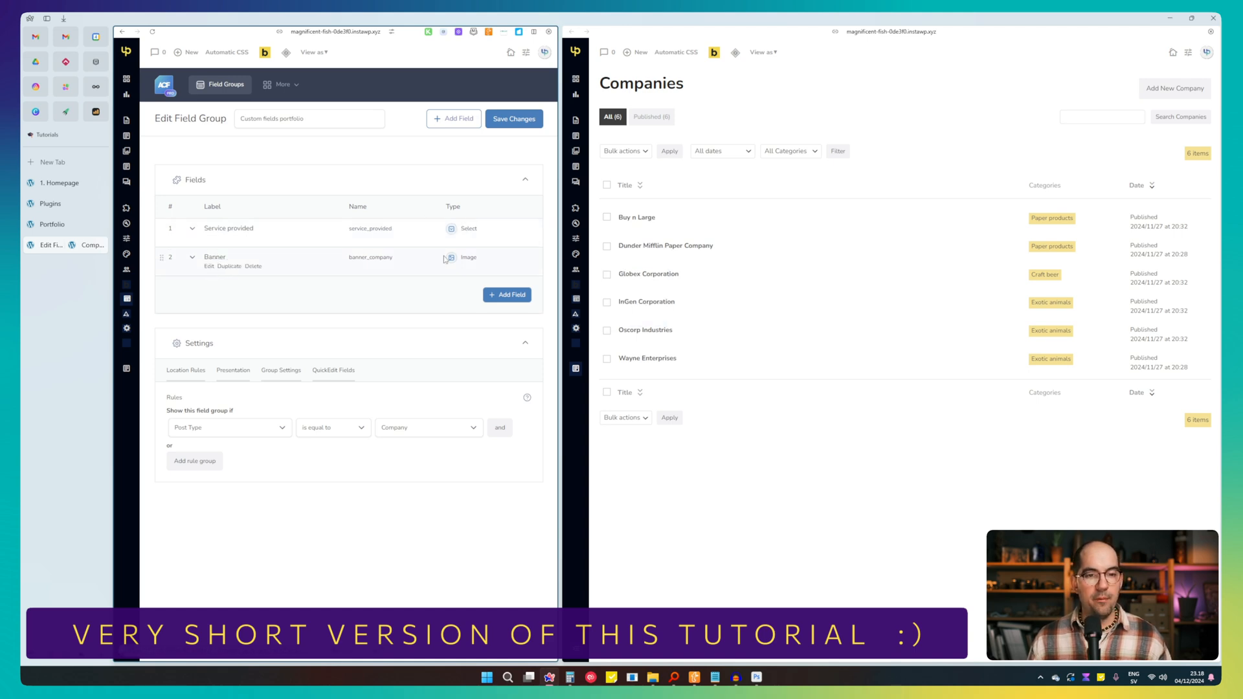
Show the Service provided field as a sortable list column with weight 200 and enable QuickEdit for it.
{"action": "left_click", "coordinate": [193, 232]}
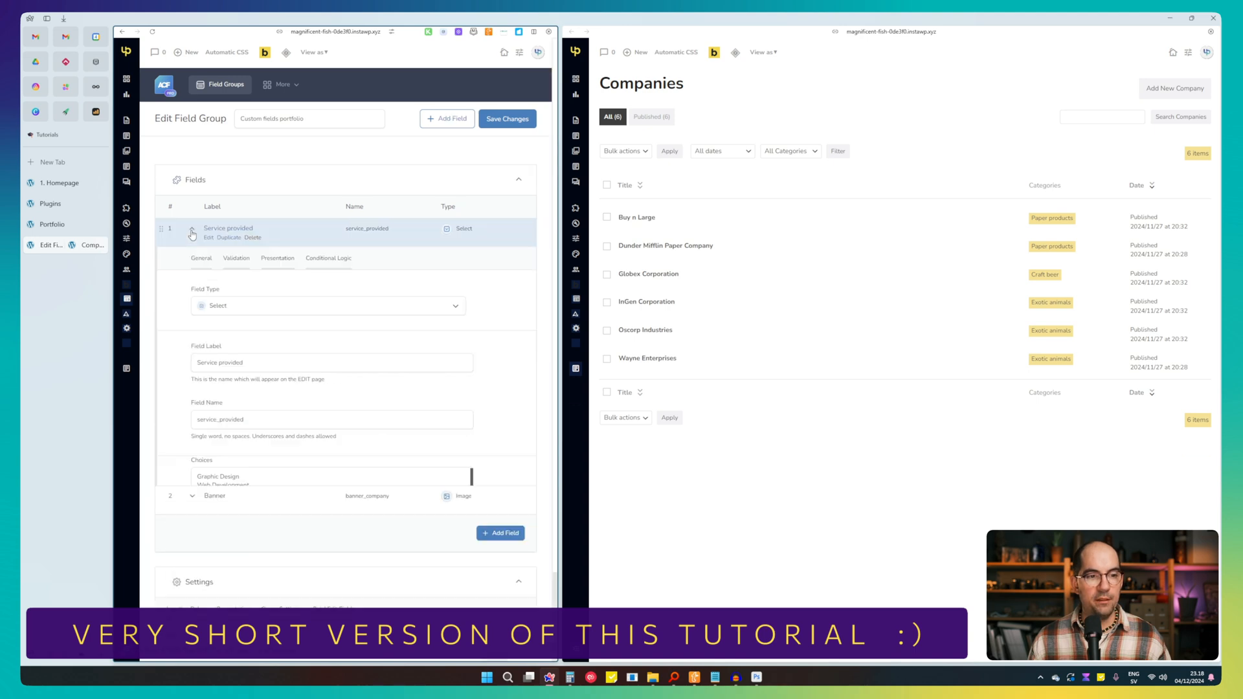
{"action": "left_click", "coordinate": [277, 258]}
{"action": "scroll", "coordinate": [292, 291], "scroll_direction": "down", "scroll_amount": 5}
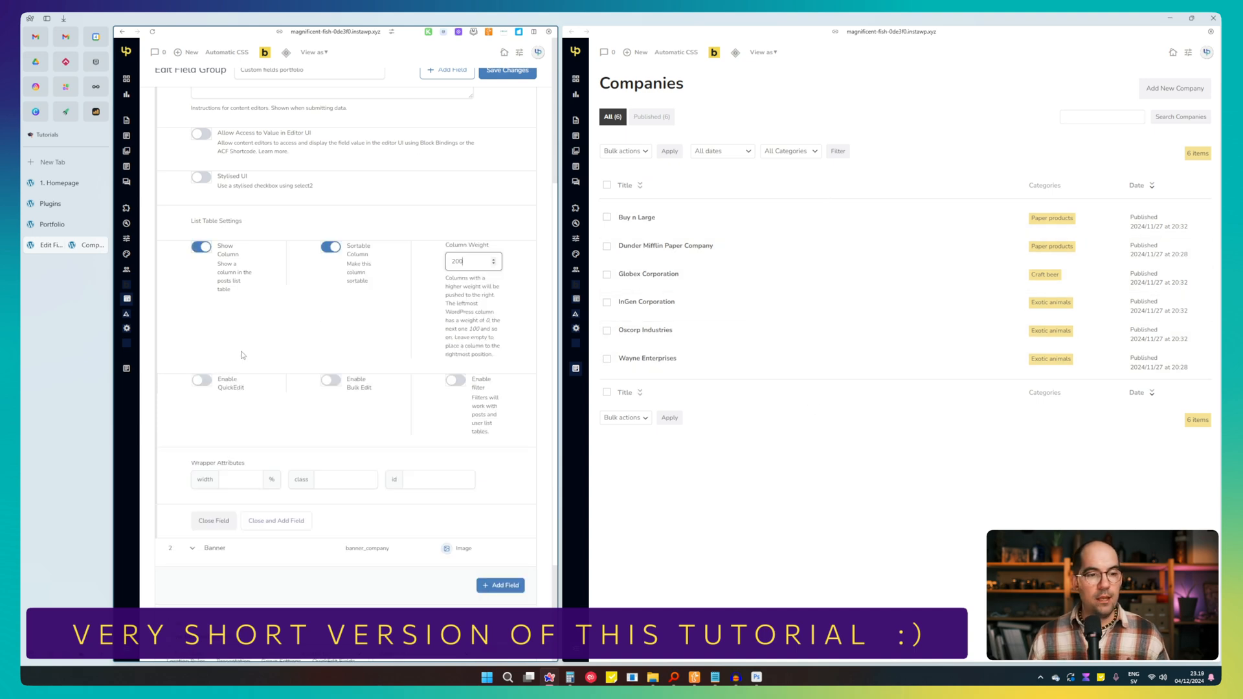
{"action": "left_click", "coordinate": [202, 383]}
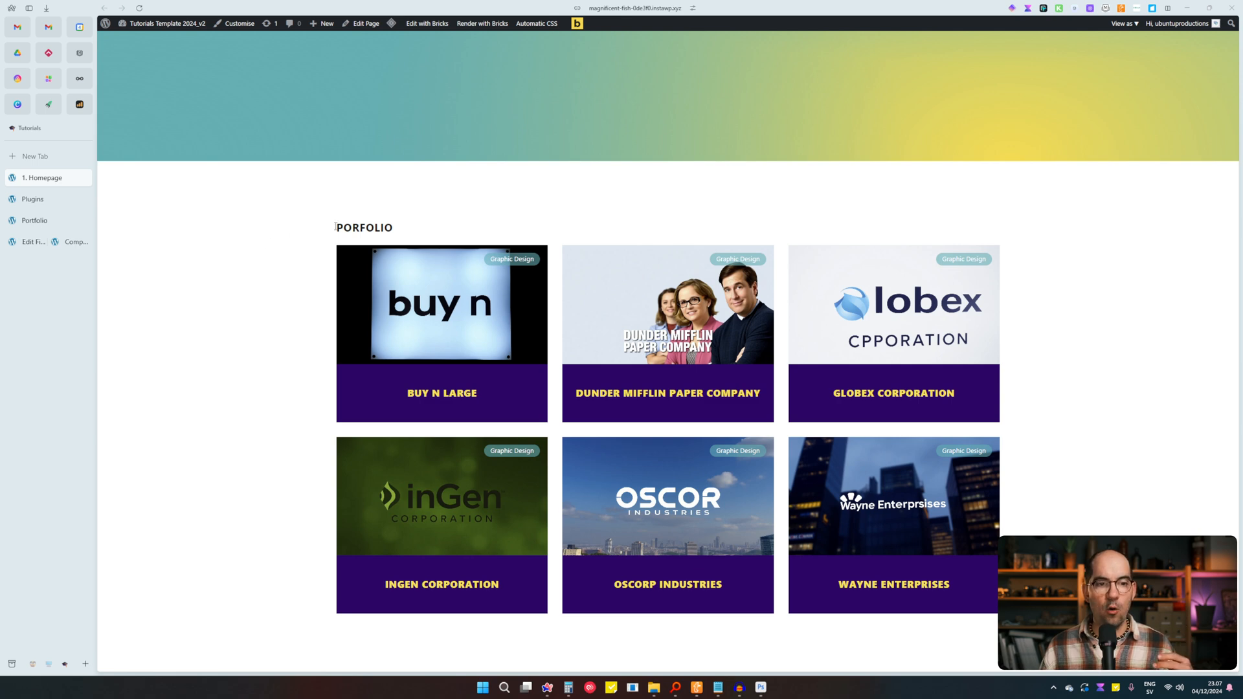
Examine the portfolio heading and the service labels on the company cards of the homepage.
{"action": "left_click_drag", "start_coordinate": [335, 227], "coordinate": [494, 236]}
{"action": "left_click", "coordinate": [509, 236]}
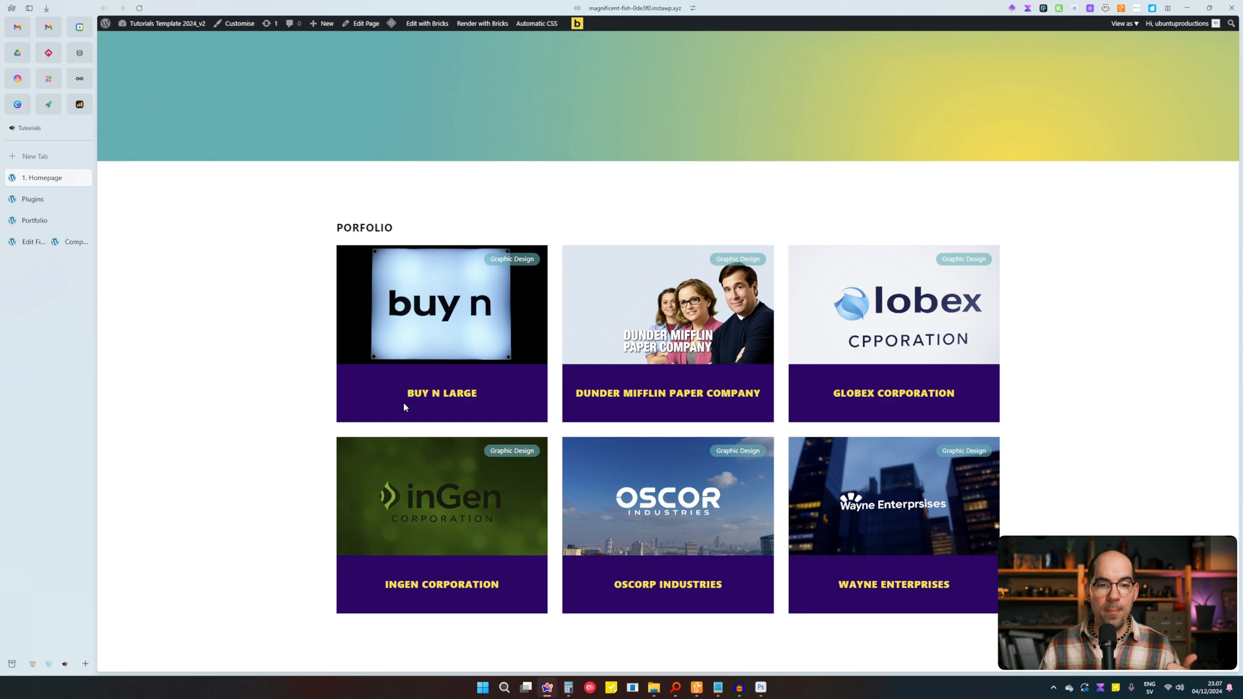
{"action": "left_click_drag", "start_coordinate": [487, 260], "coordinate": [535, 266]}
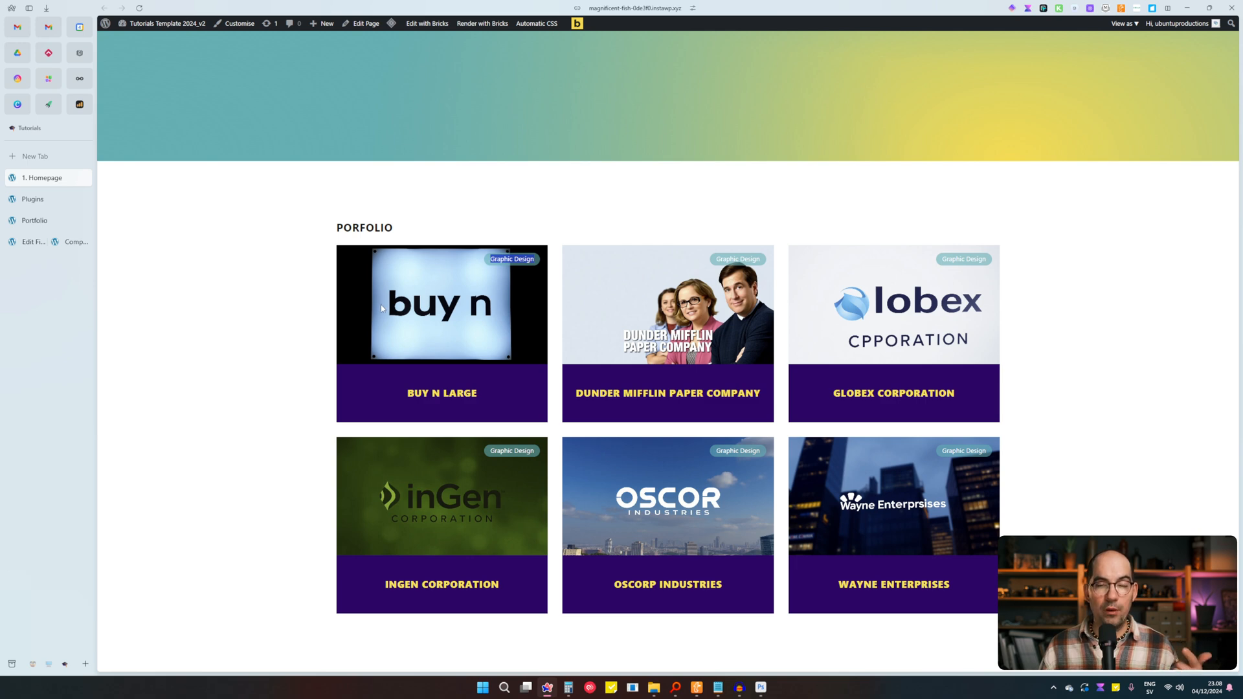
{"action": "left_click", "coordinate": [428, 259]}
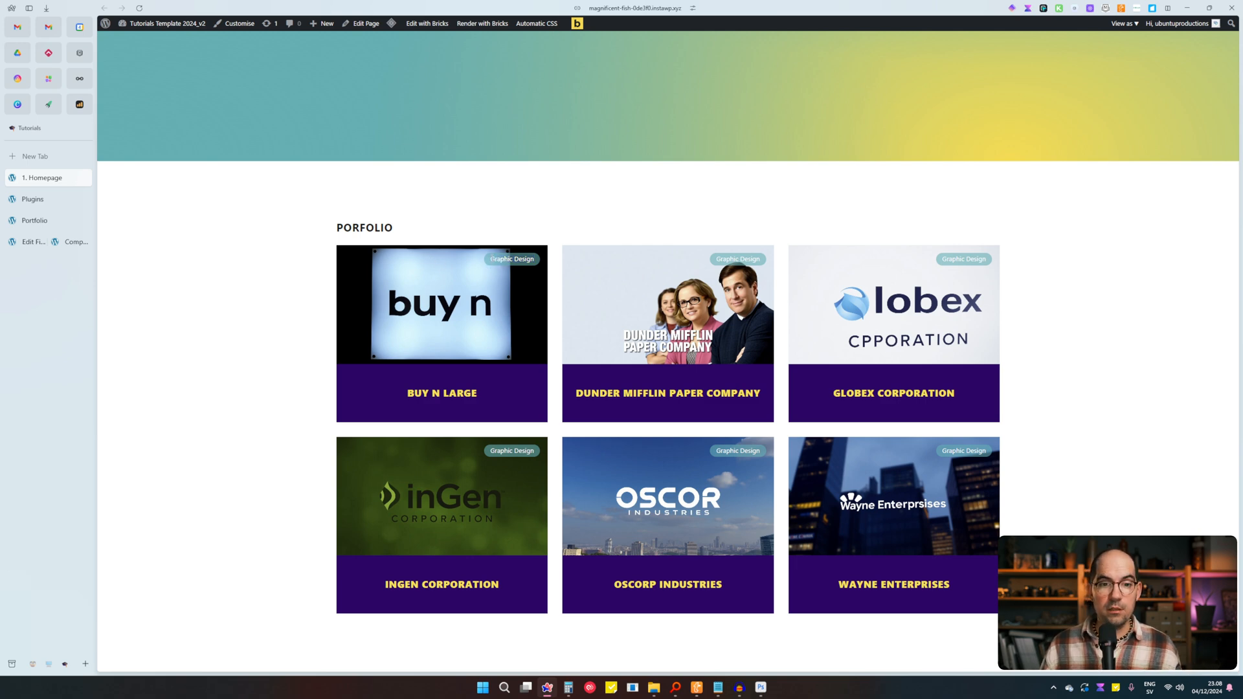
{"action": "left_click_drag", "start_coordinate": [490, 259], "coordinate": [536, 261]}
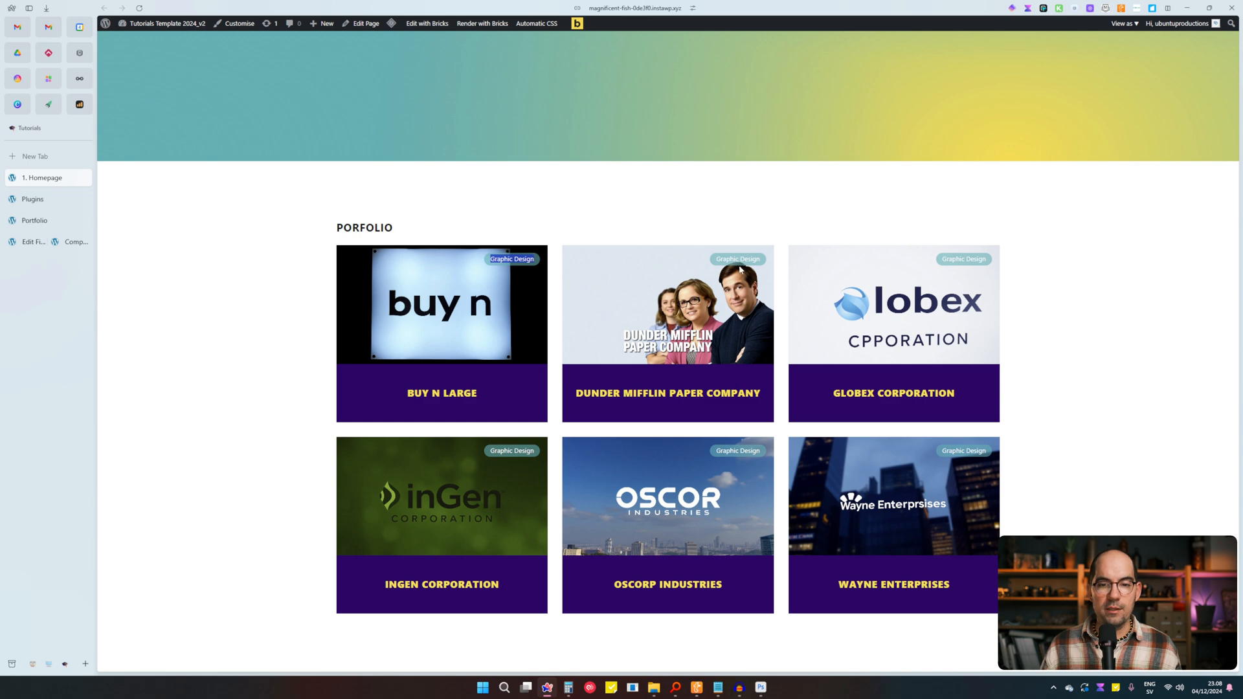
{"action": "left_click_drag", "start_coordinate": [983, 259], "coordinate": [959, 274]}
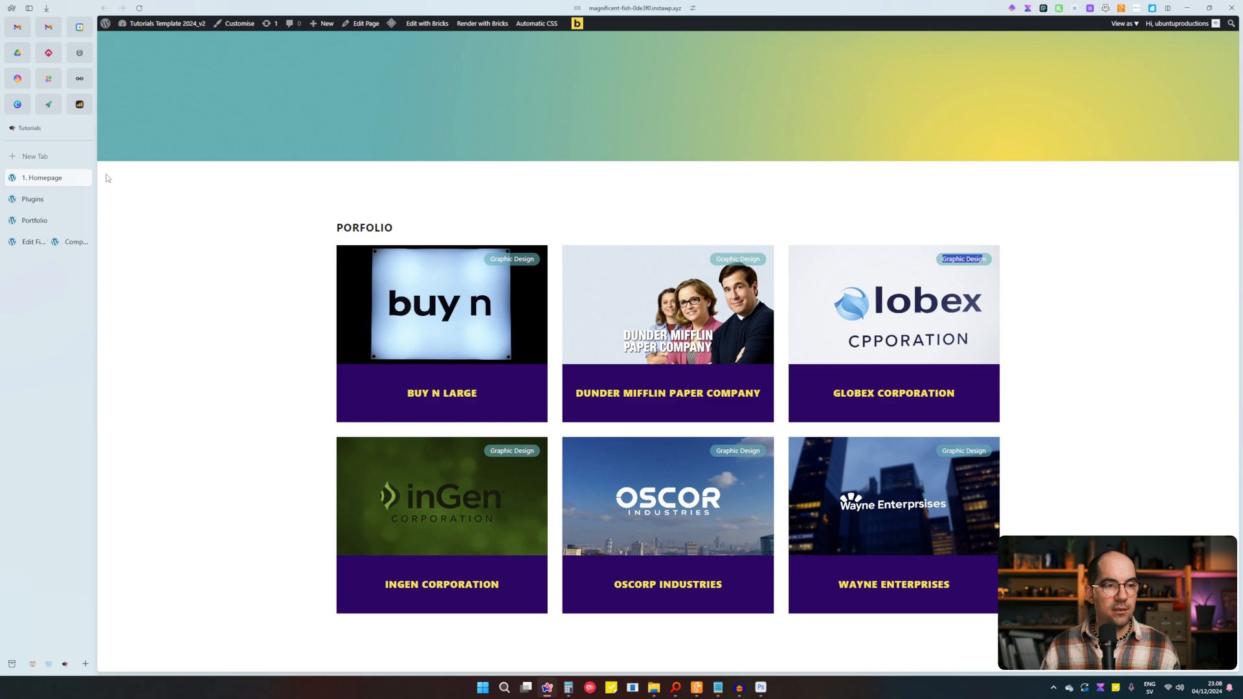
{"action": "left_click", "coordinate": [43, 221]}
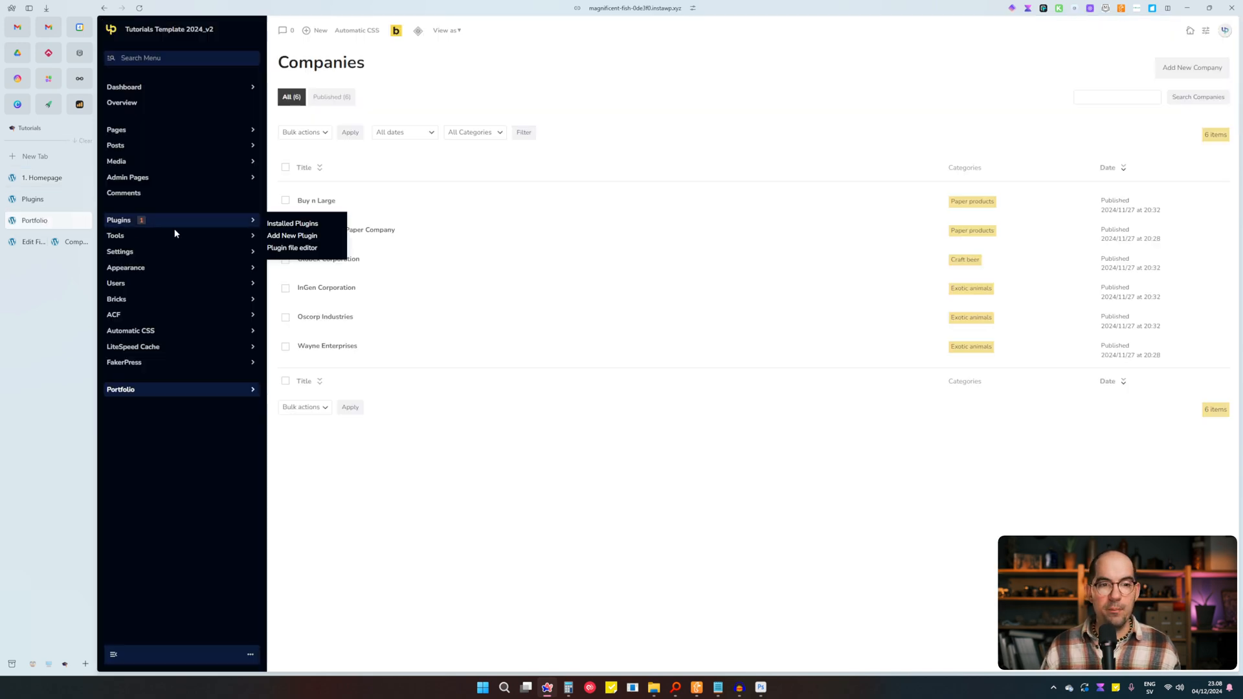
{"action": "left_click", "coordinate": [52, 178]}
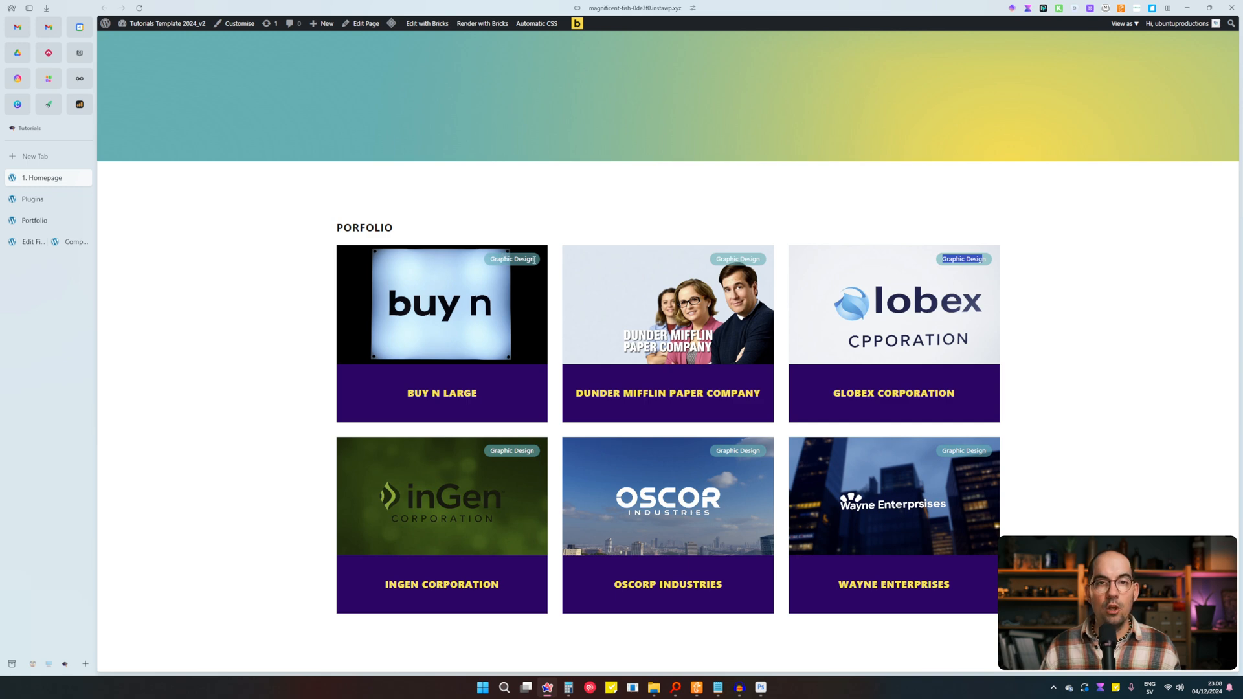
Open Buy n Large from the companies list in the full editor, set its Service provided to Web Development and save.
{"action": "left_click", "coordinate": [31, 201]}
{"action": "left_click", "coordinate": [31, 219]}
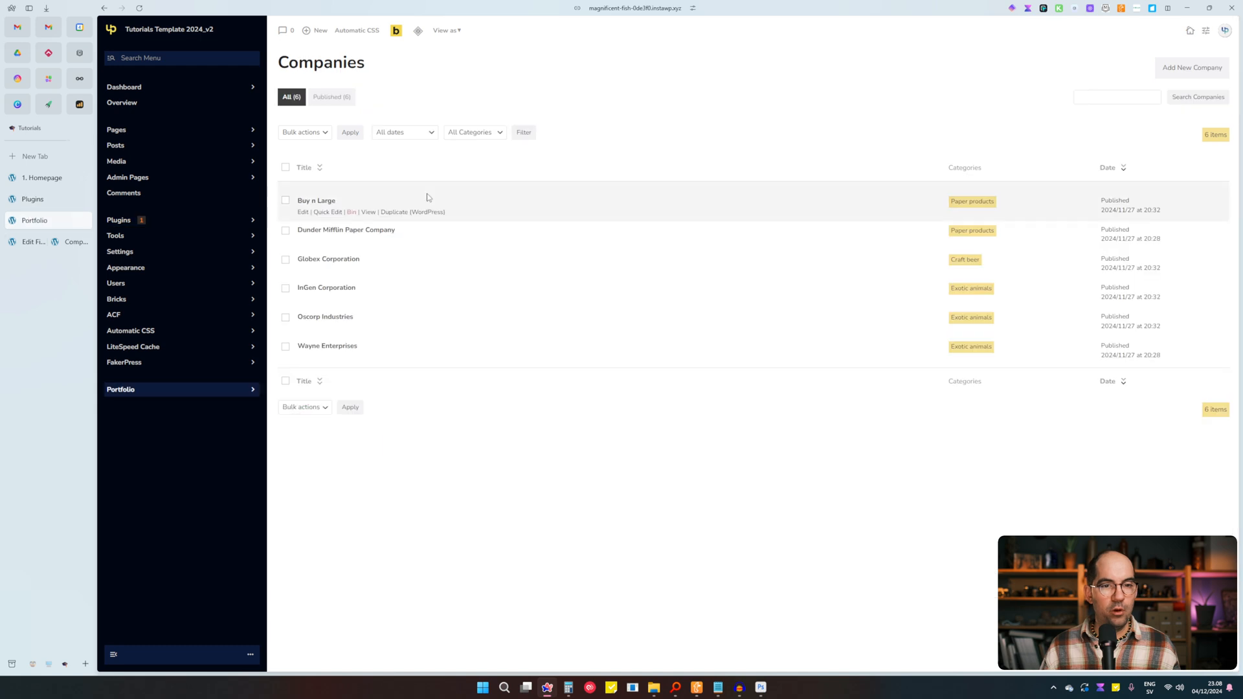
{"action": "left_click", "coordinate": [303, 212]}
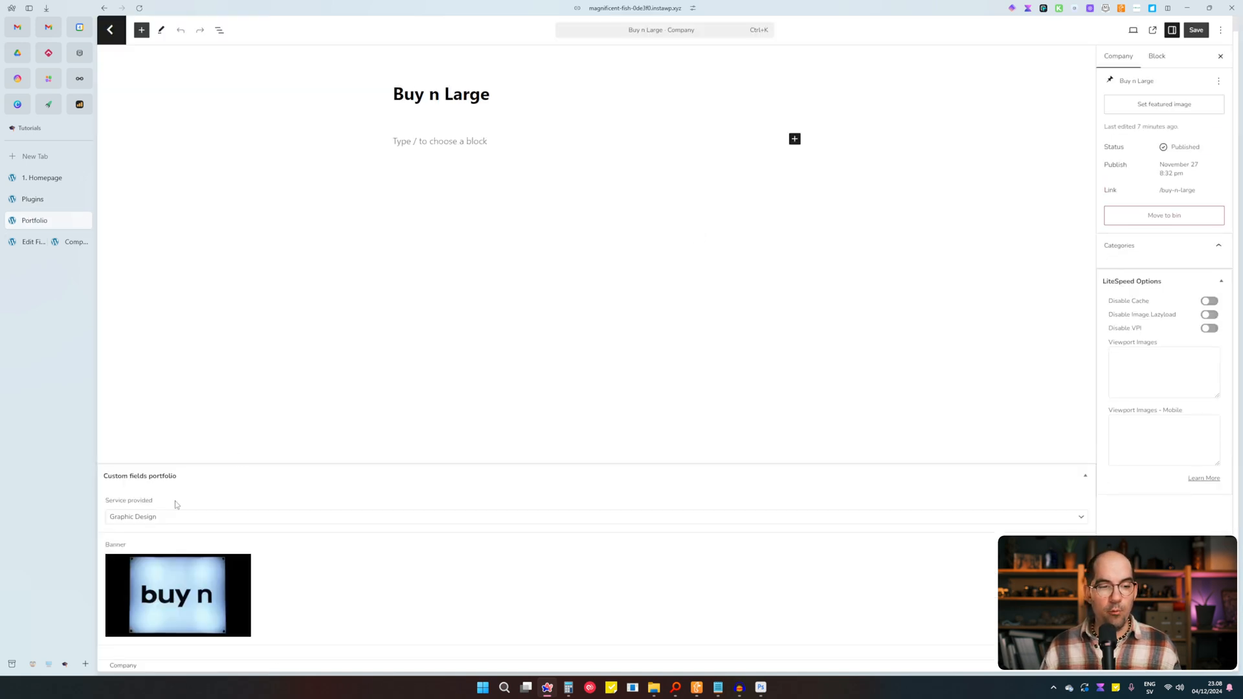
{"action": "left_click", "coordinate": [204, 523]}
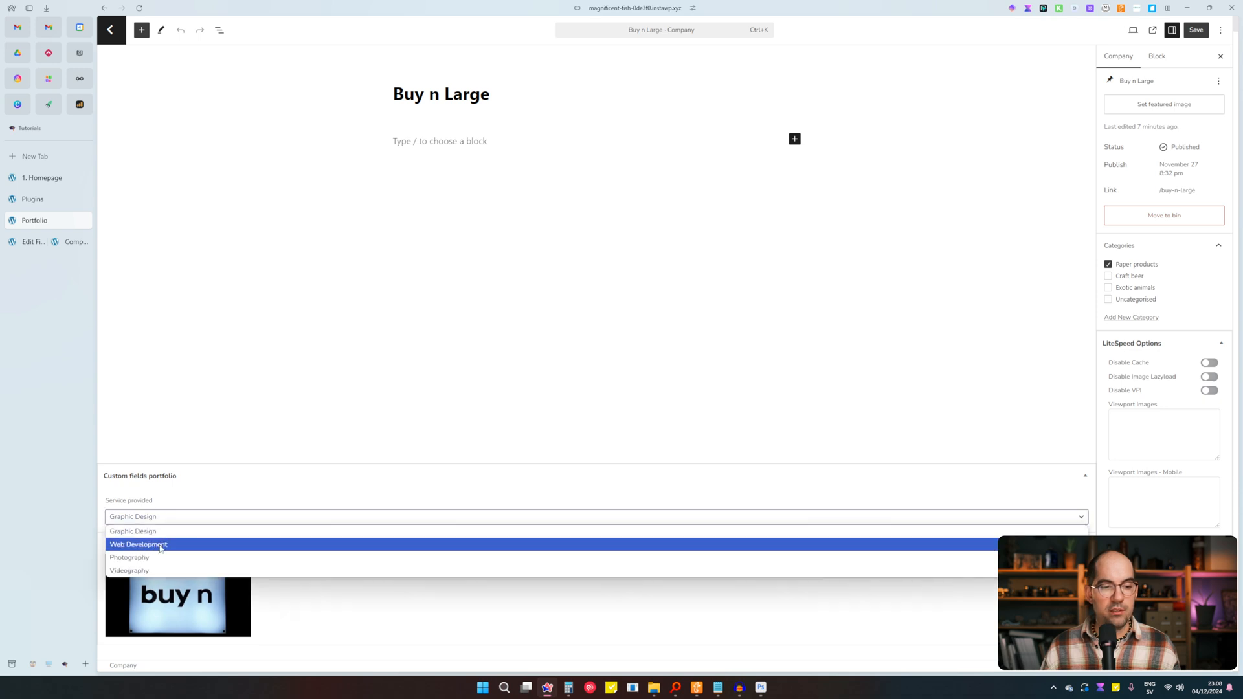
{"action": "left_click", "coordinate": [160, 547]}
{"action": "left_click", "coordinate": [1195, 30]}
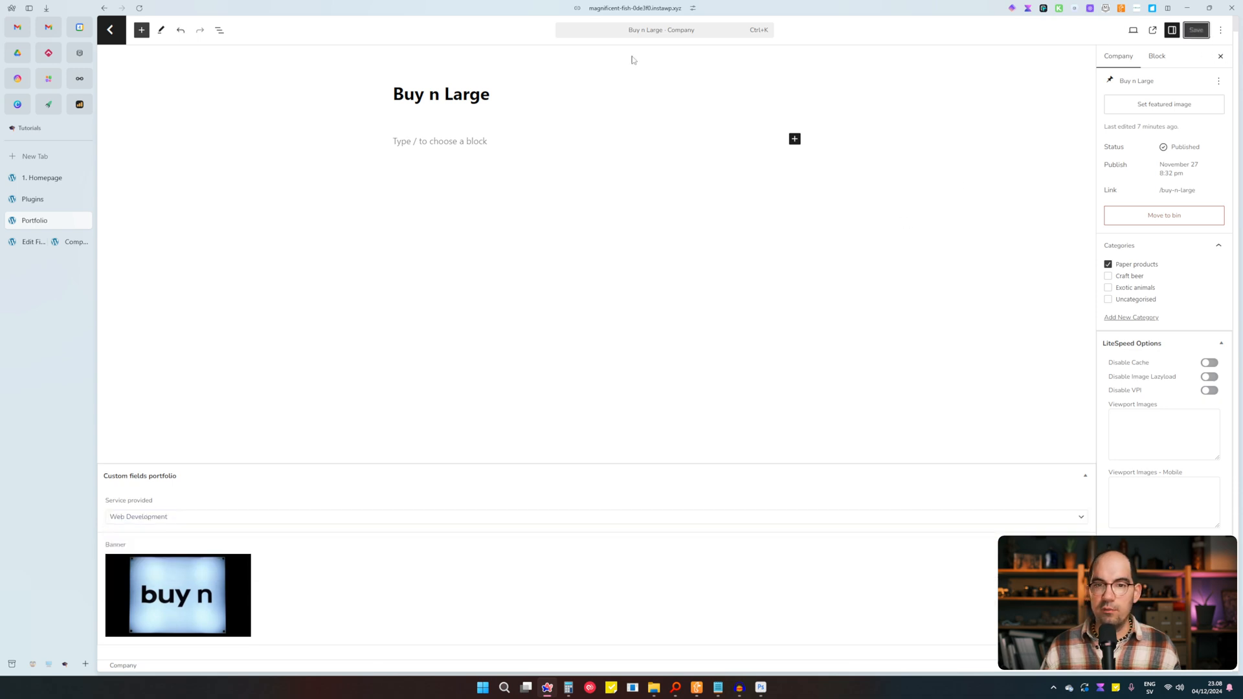
Reload the homepage and check the service label on the Buy n Large card.
{"action": "left_click", "coordinate": [40, 178]}
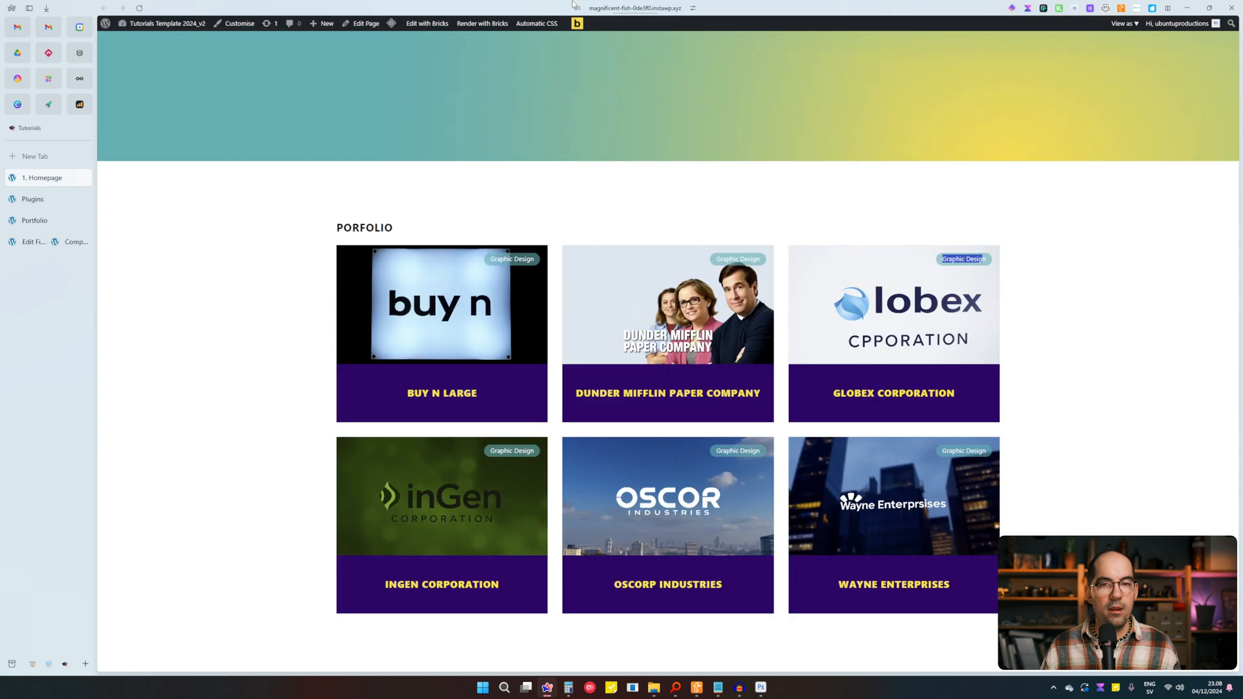
{"action": "left_click", "coordinate": [632, 8]}
{"action": "key", "text": "Return"}
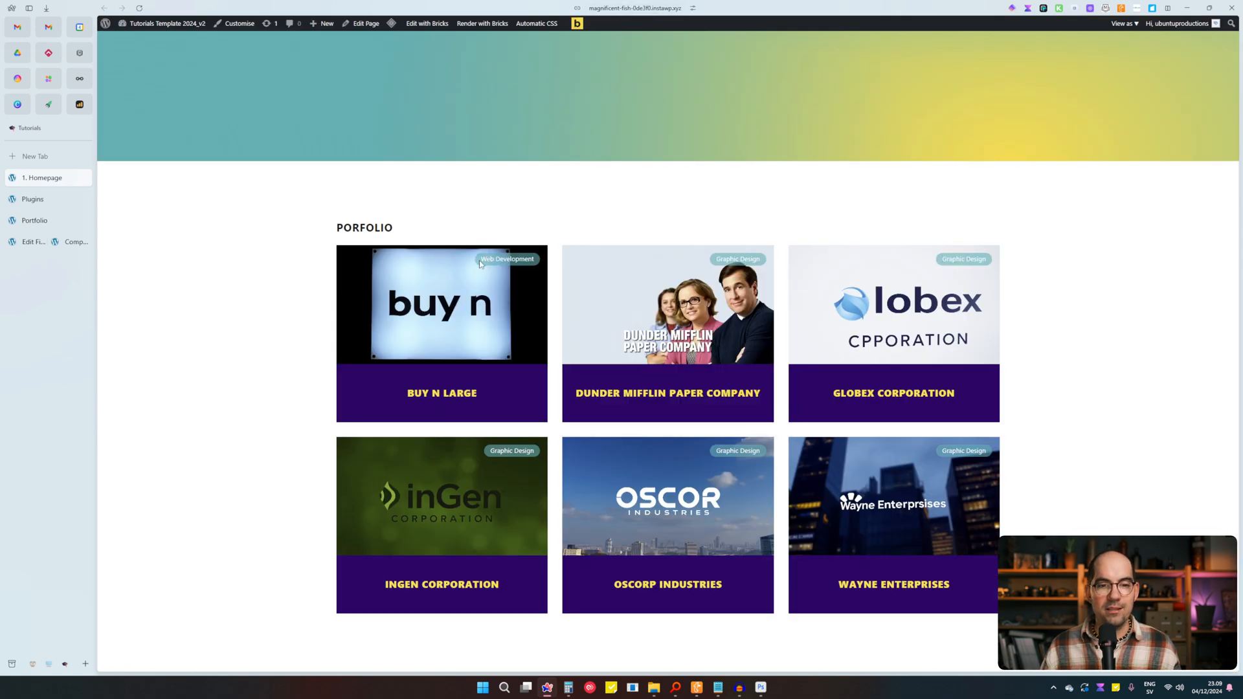
{"action": "left_click_drag", "start_coordinate": [481, 263], "coordinate": [533, 259]}
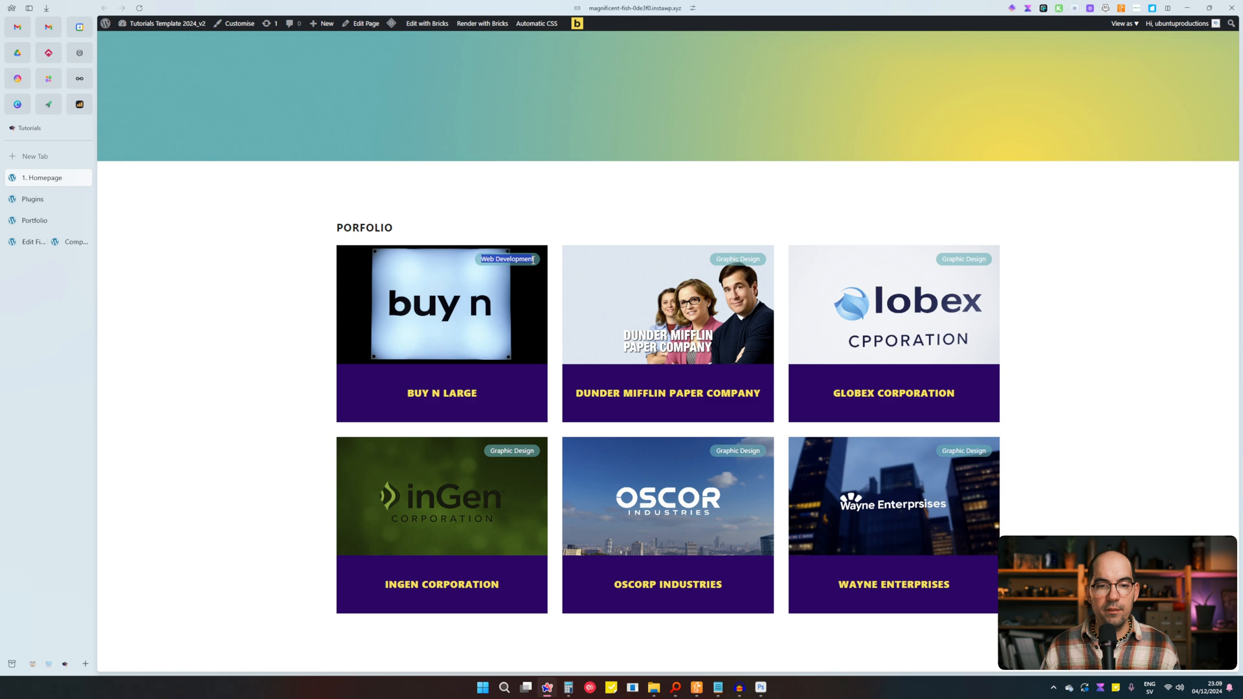
{"action": "left_click", "coordinate": [603, 228]}
View Buy n Large in the full editor, return to the companies list and open its quick edit form for comparison.
{"action": "left_click", "coordinate": [29, 202]}
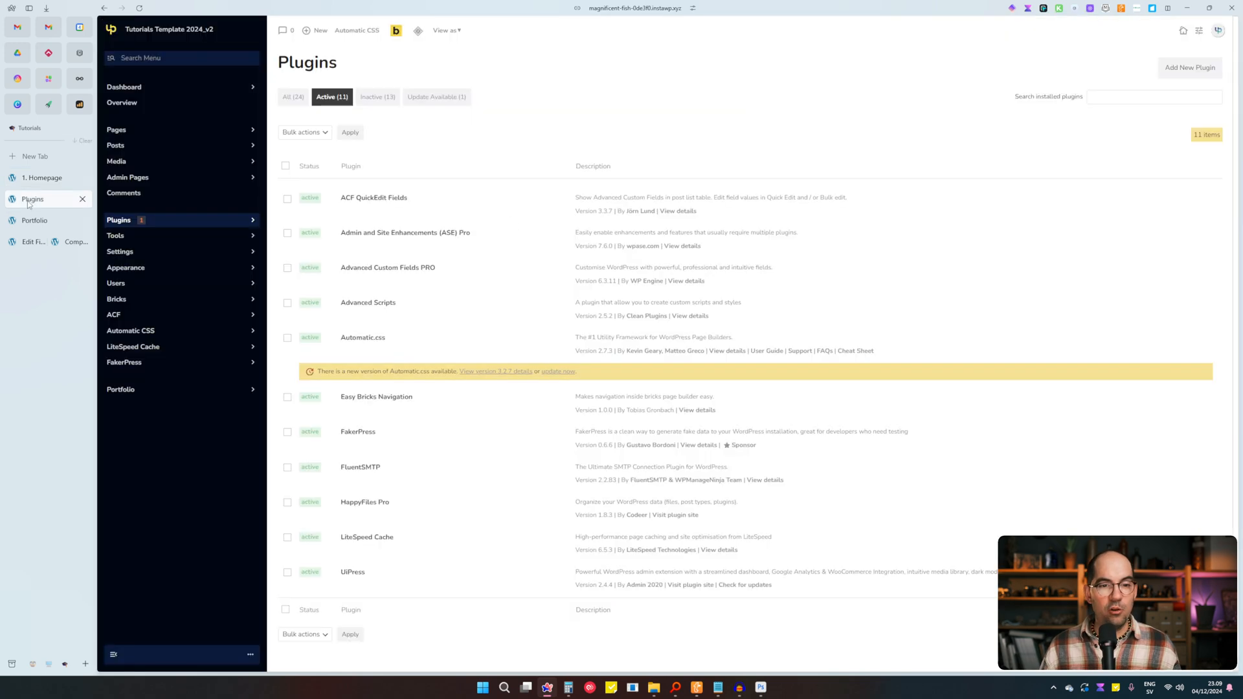
{"action": "left_click", "coordinate": [29, 221]}
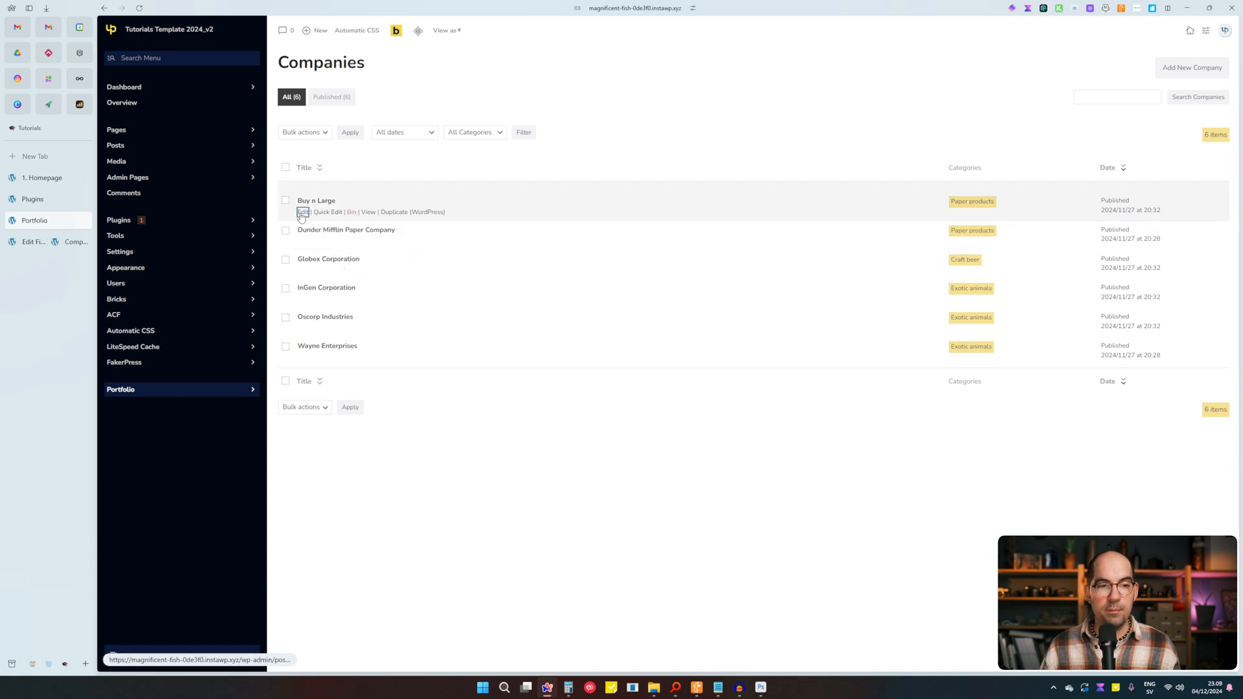
{"action": "left_click", "coordinate": [302, 213]}
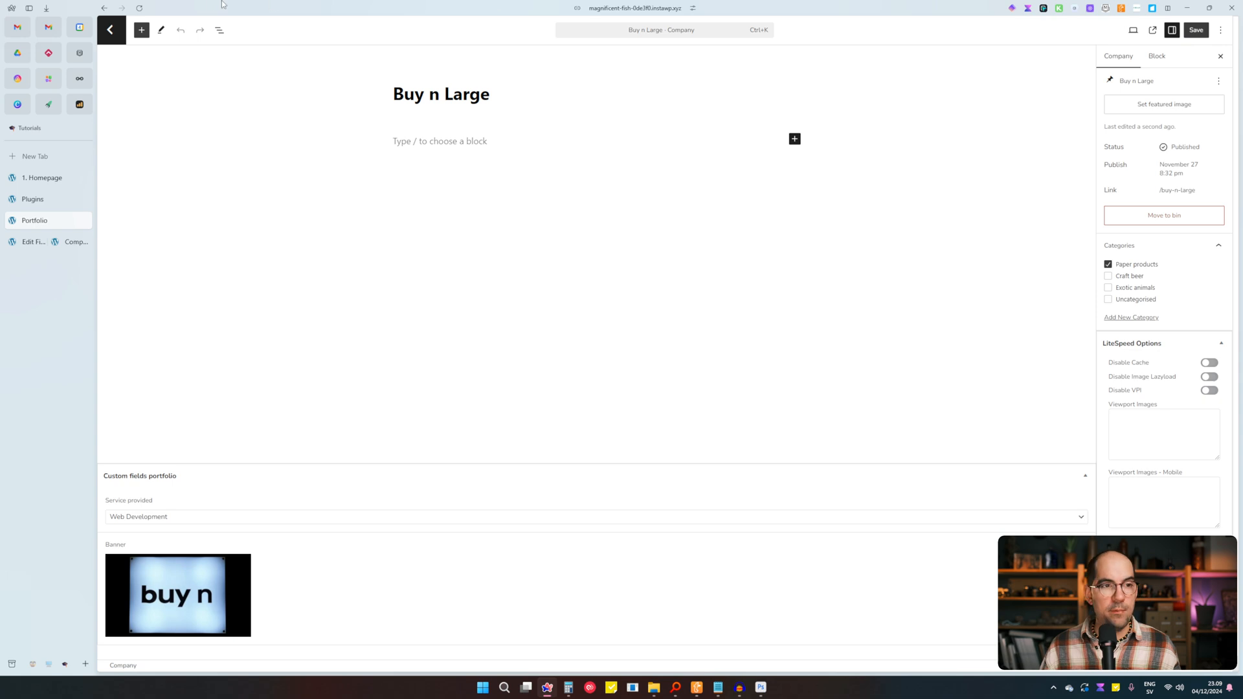
{"action": "left_click", "coordinate": [115, 41]}
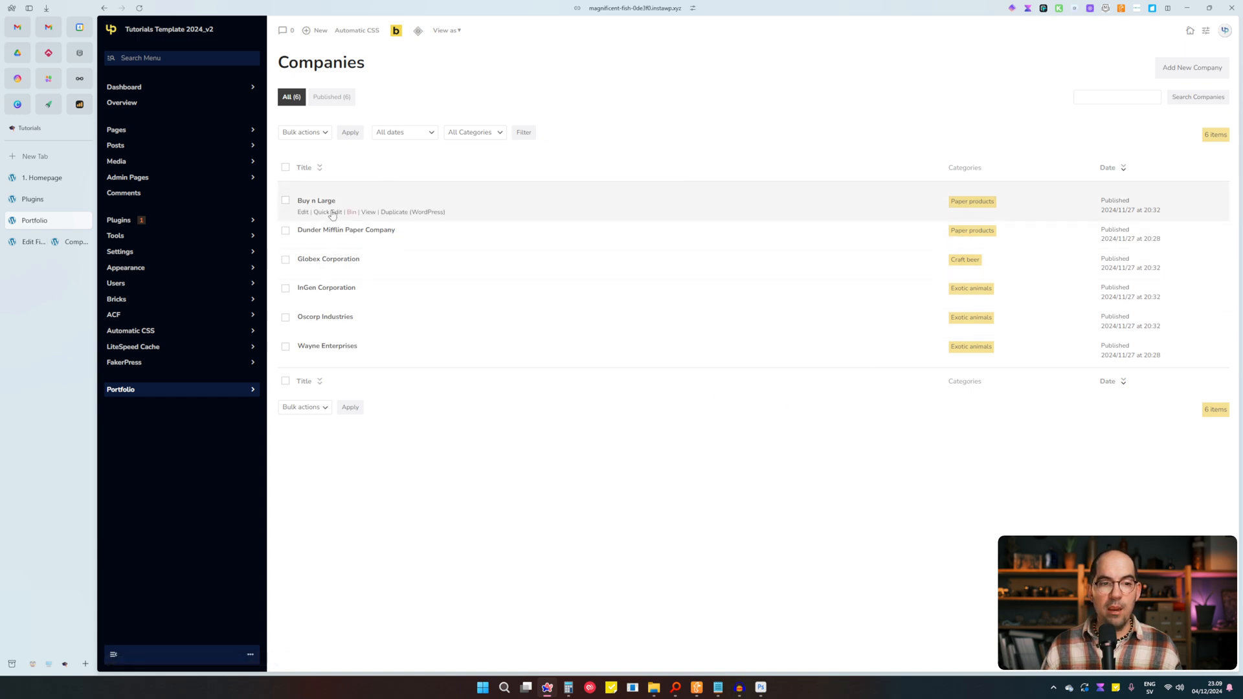
{"action": "left_click", "coordinate": [328, 212]}
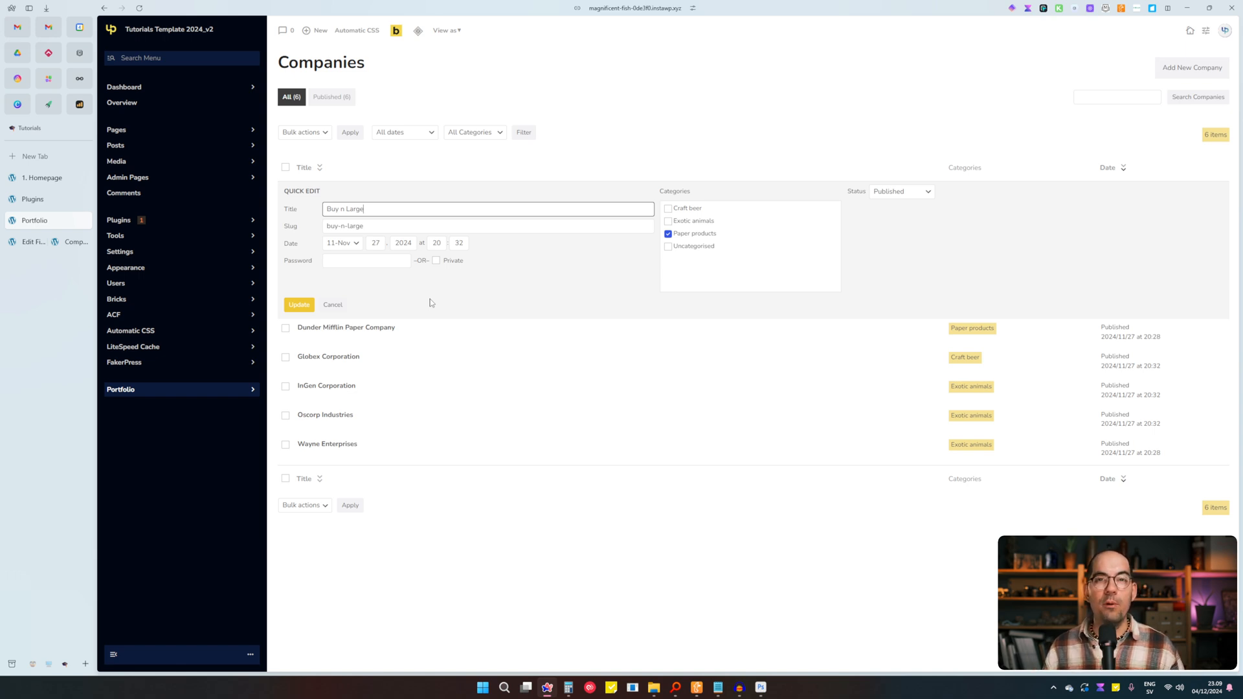
Close the Buy n Large quick edit form unchanged and examine the ACF QuickEdit Fields entry among the active plugins.
{"action": "left_click", "coordinate": [334, 305]}
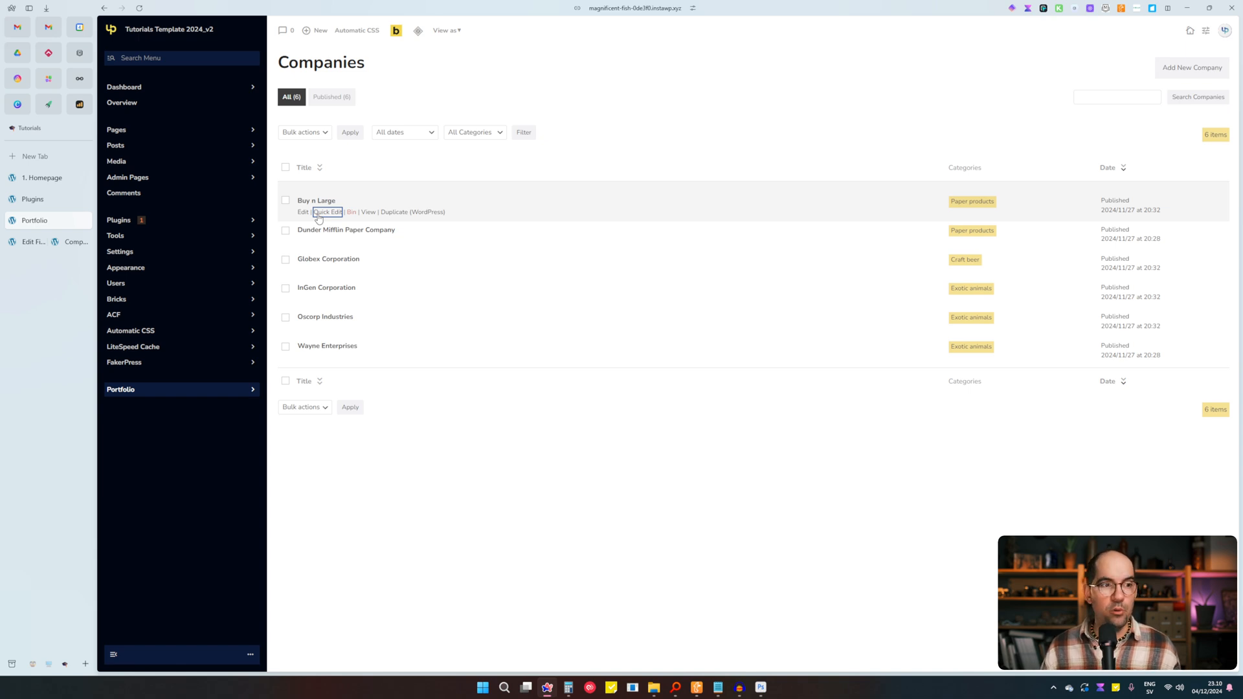
{"action": "left_click", "coordinate": [36, 198]}
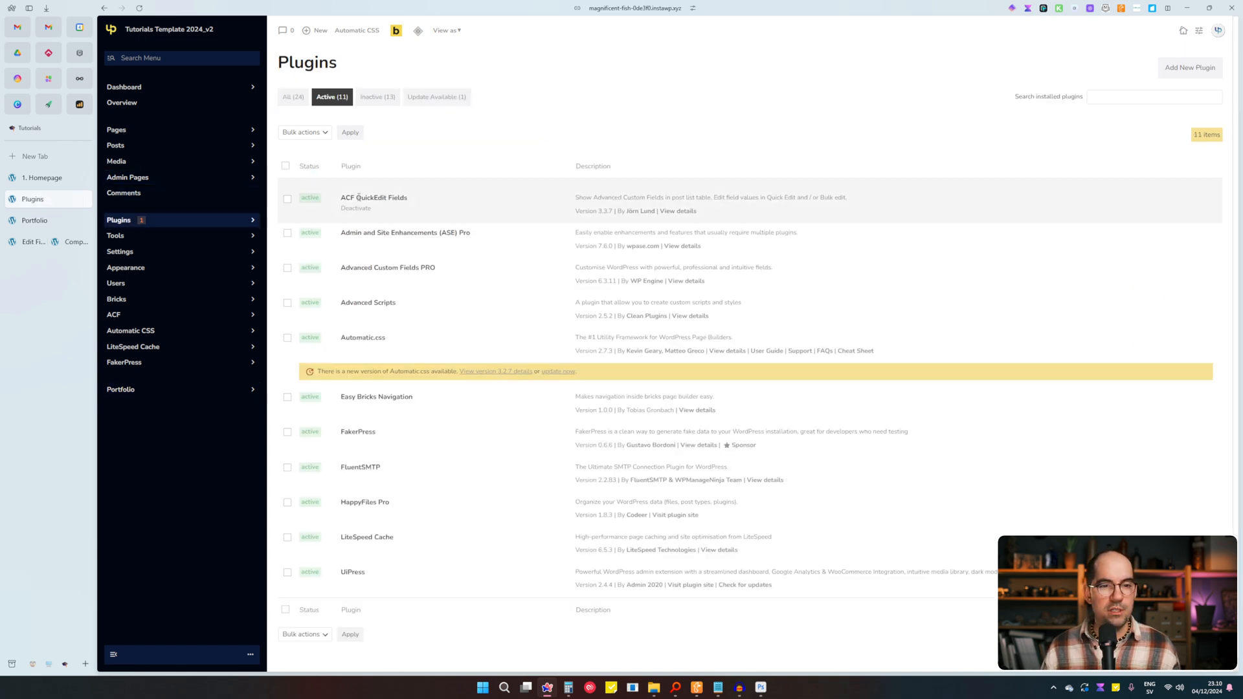
{"action": "left_click_drag", "start_coordinate": [336, 199], "coordinate": [408, 196]}
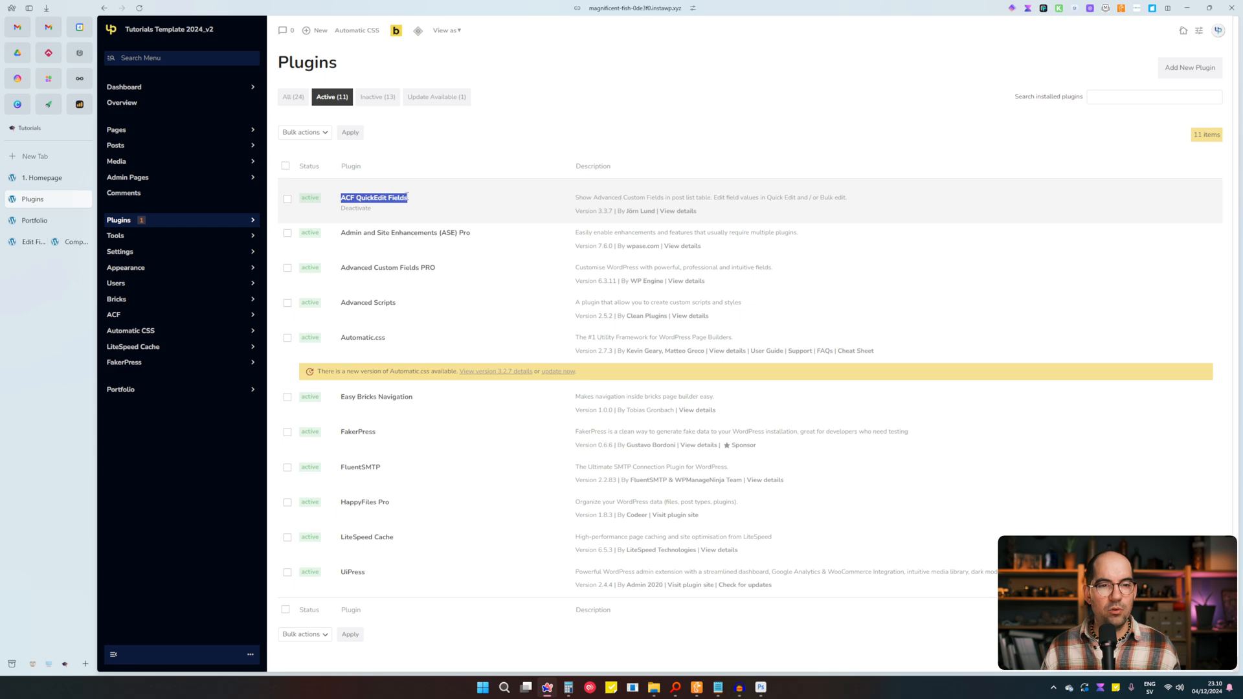
{"action": "key", "text": "ctrl+plus"}
{"action": "key", "text": "ctrl+plus"}
{"action": "key", "text": "ctrl+plus"}
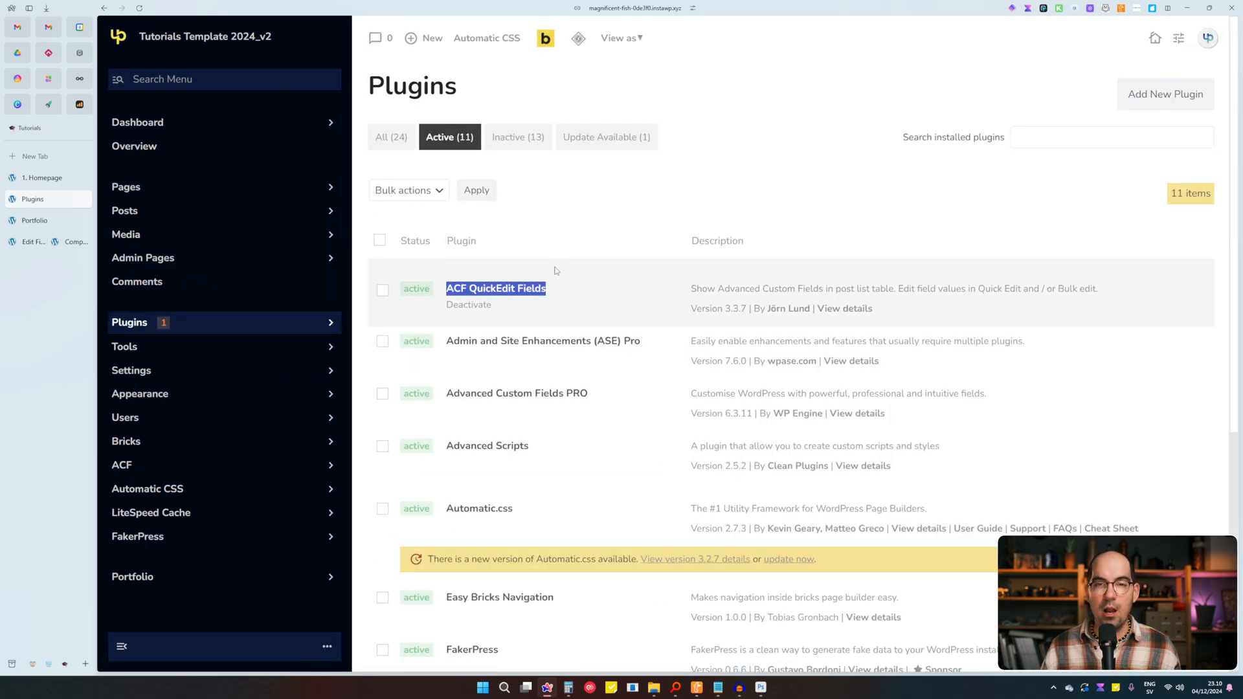
{"action": "key", "text": "ctrl+0"}
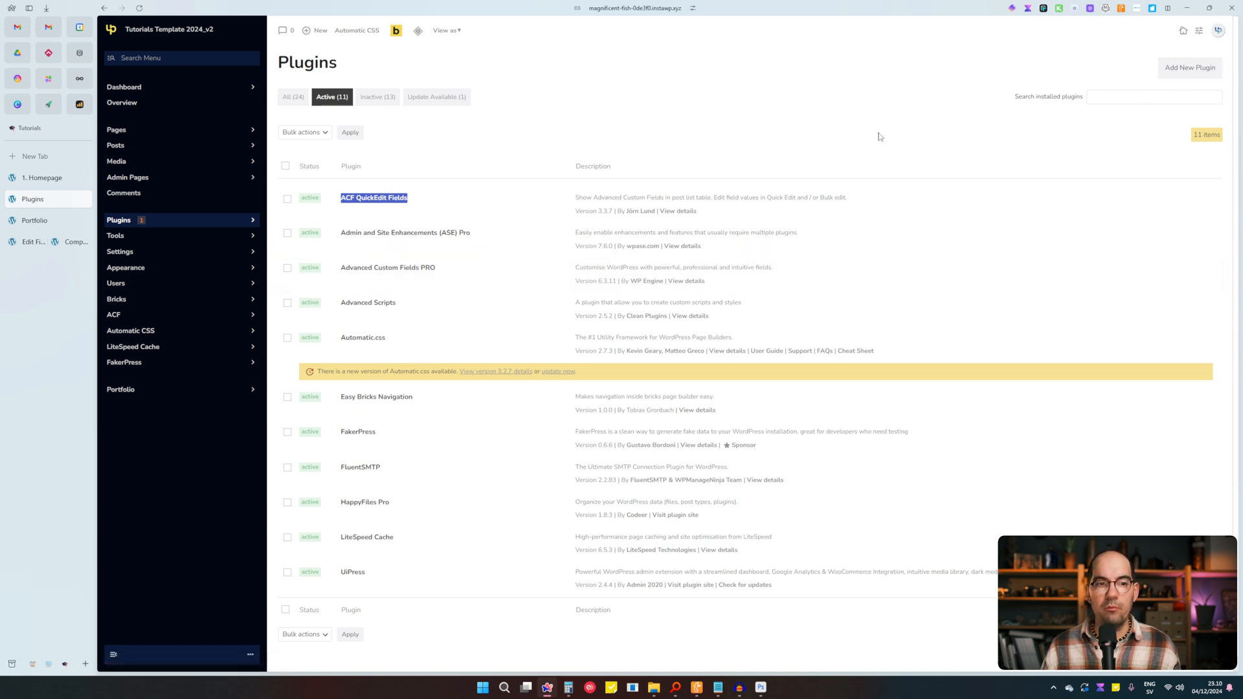
Switch to the split view with the companies list and open the Custom fields portfolio field group from the ACF field groups.
{"action": "mouse_move", "coordinate": [124, 353]}
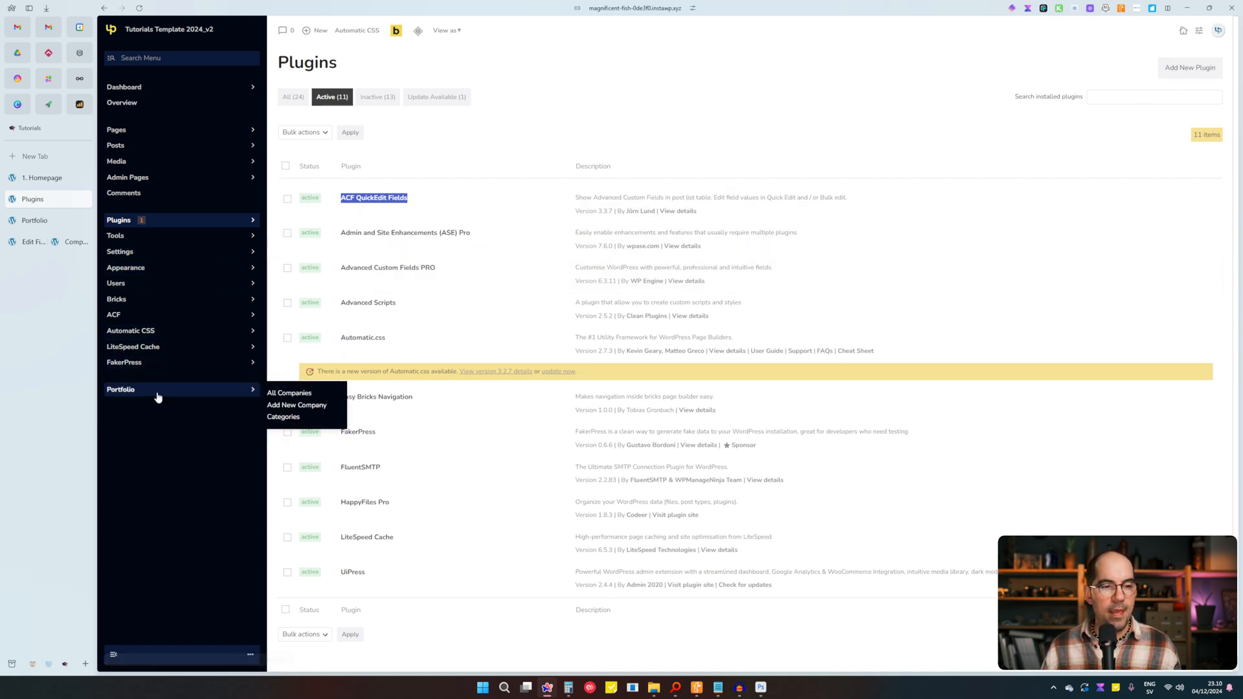
{"action": "mouse_move", "coordinate": [170, 331]}
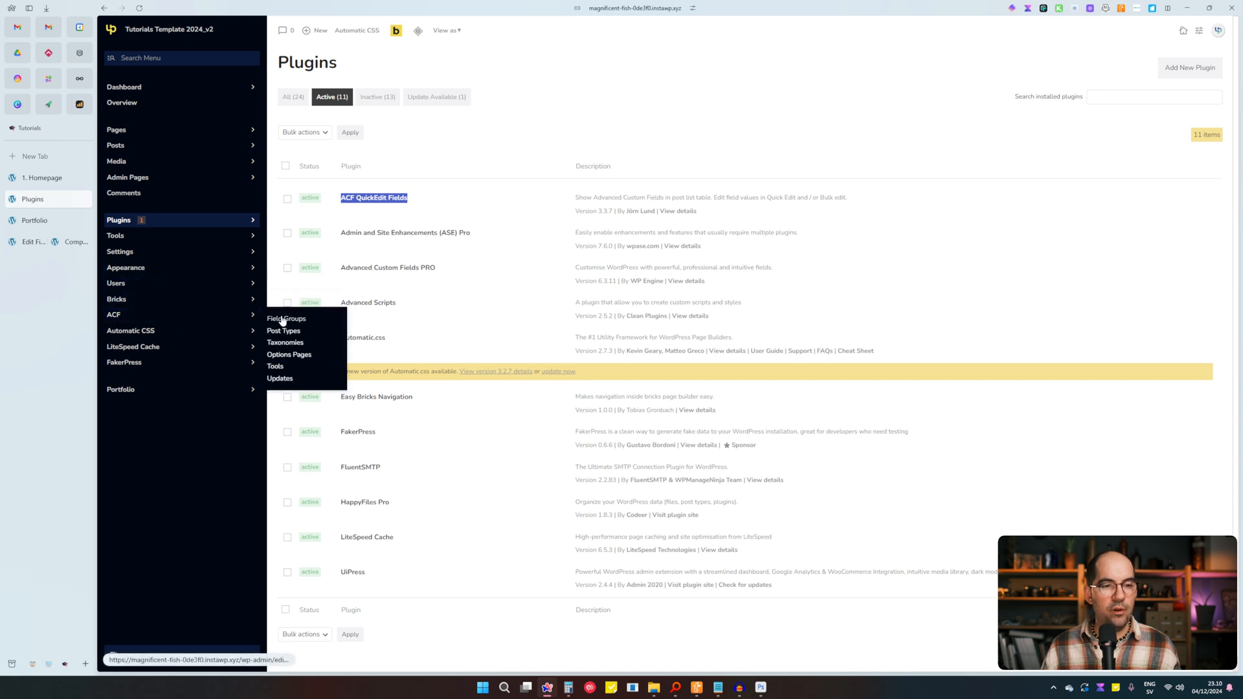
{"action": "left_click", "coordinate": [20, 244]}
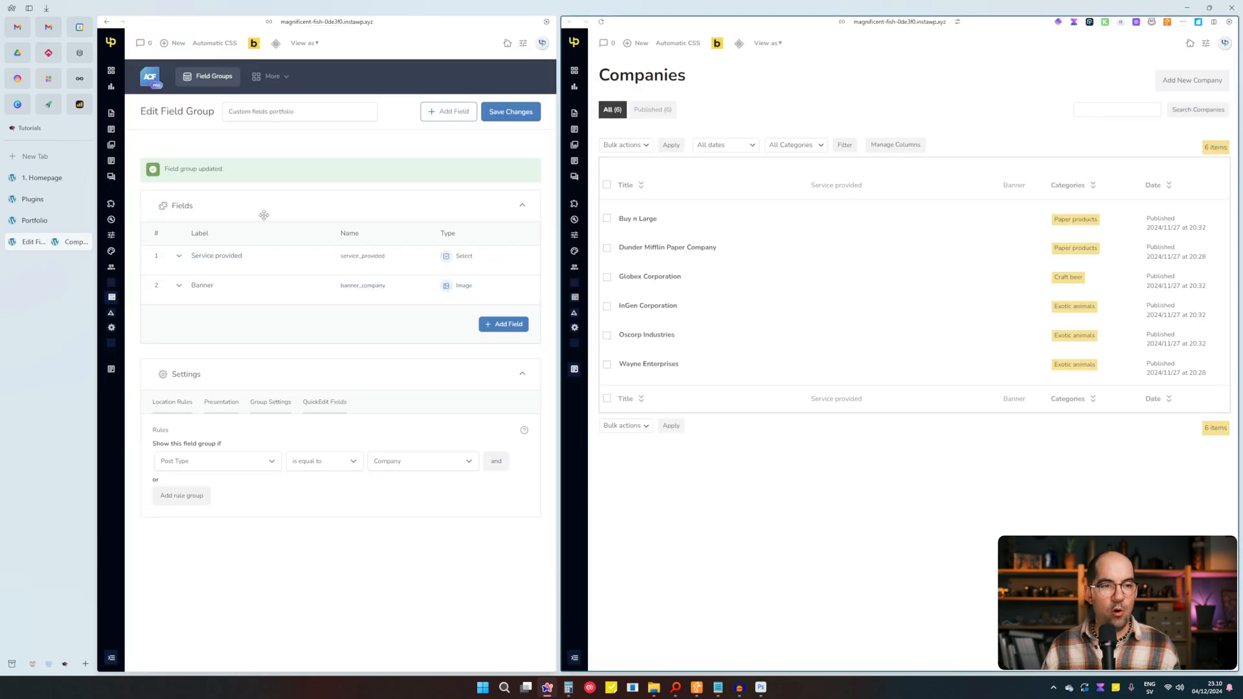
{"action": "left_click", "coordinate": [200, 78]}
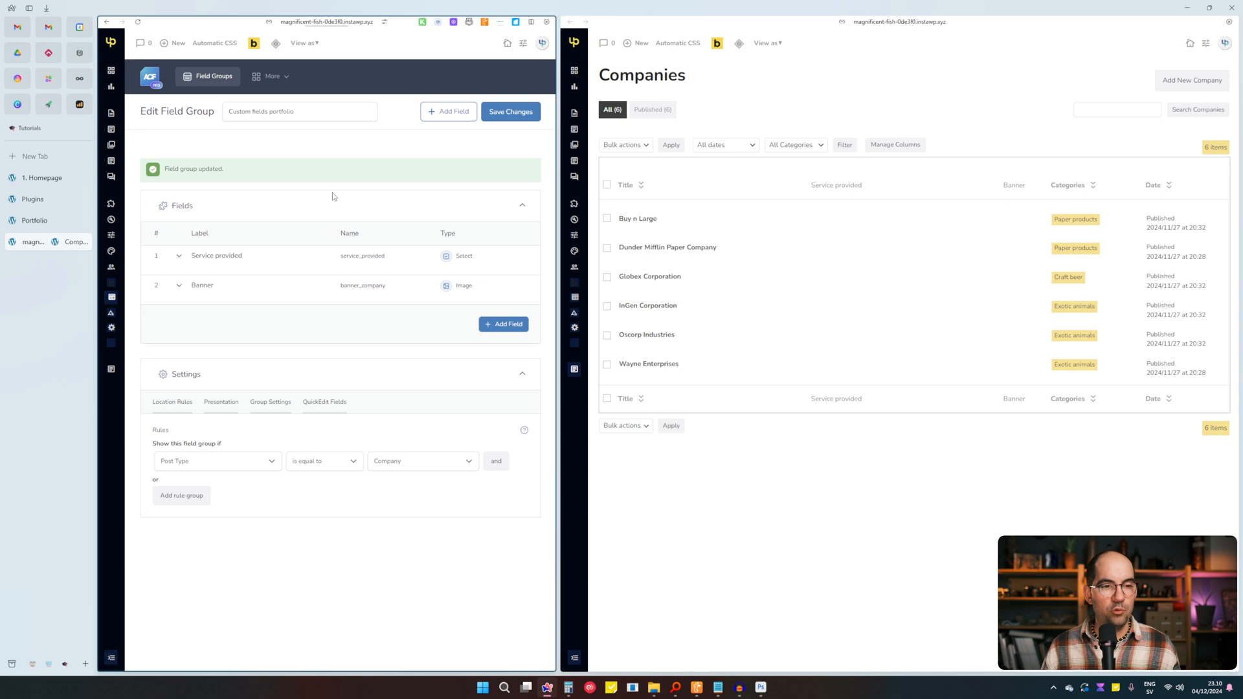
{"action": "left_click", "coordinate": [114, 654]}
{"action": "mouse_move", "coordinate": [170, 245]}
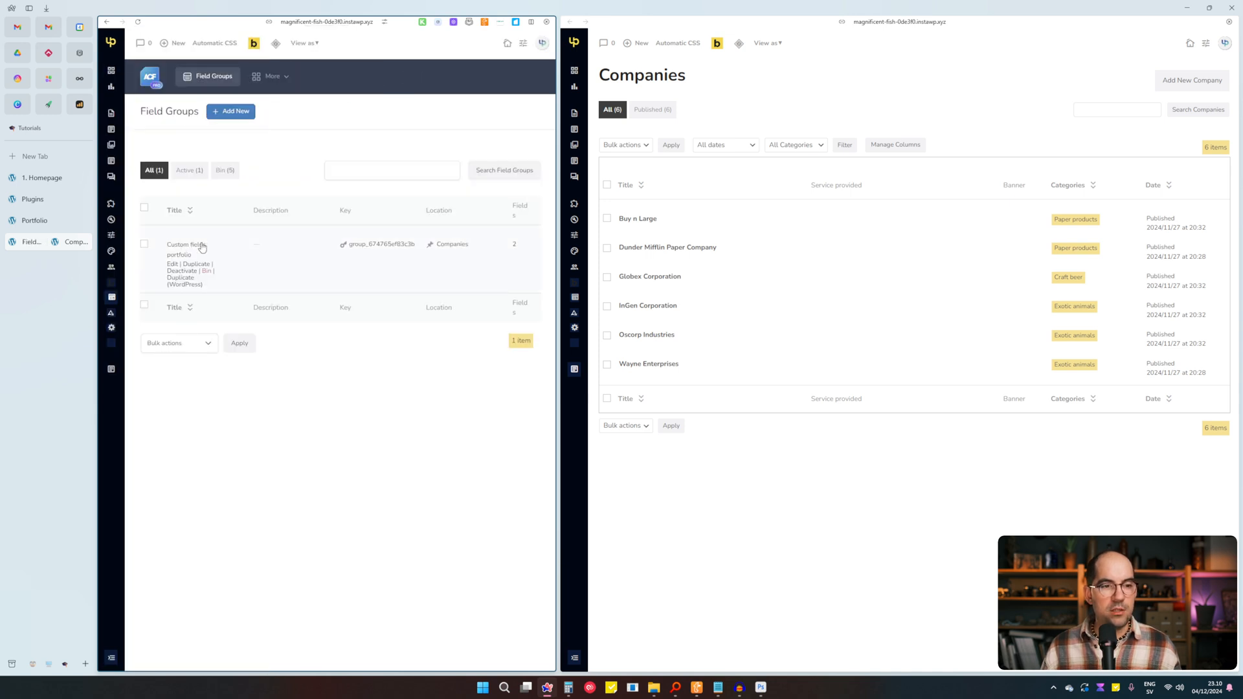
{"action": "left_click", "coordinate": [174, 265]}
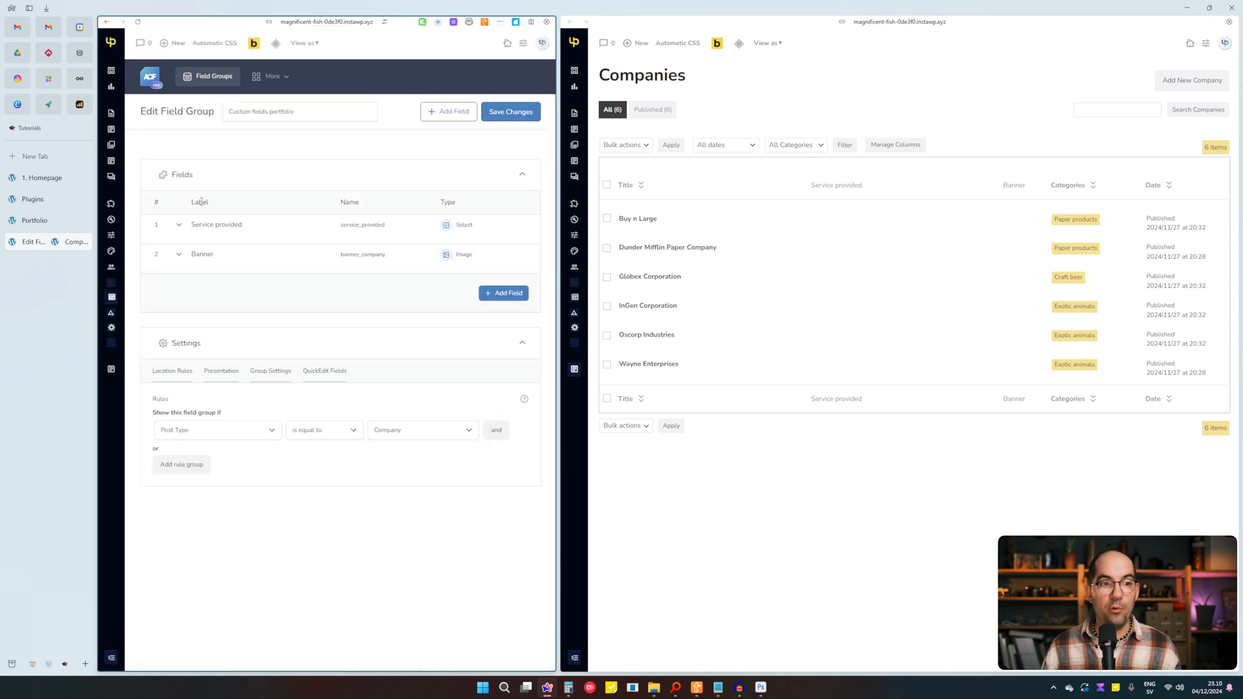
Enable Show Column and Sortable Column in the presentation settings of the Service provided field.
{"action": "mouse_move", "coordinate": [249, 228]}
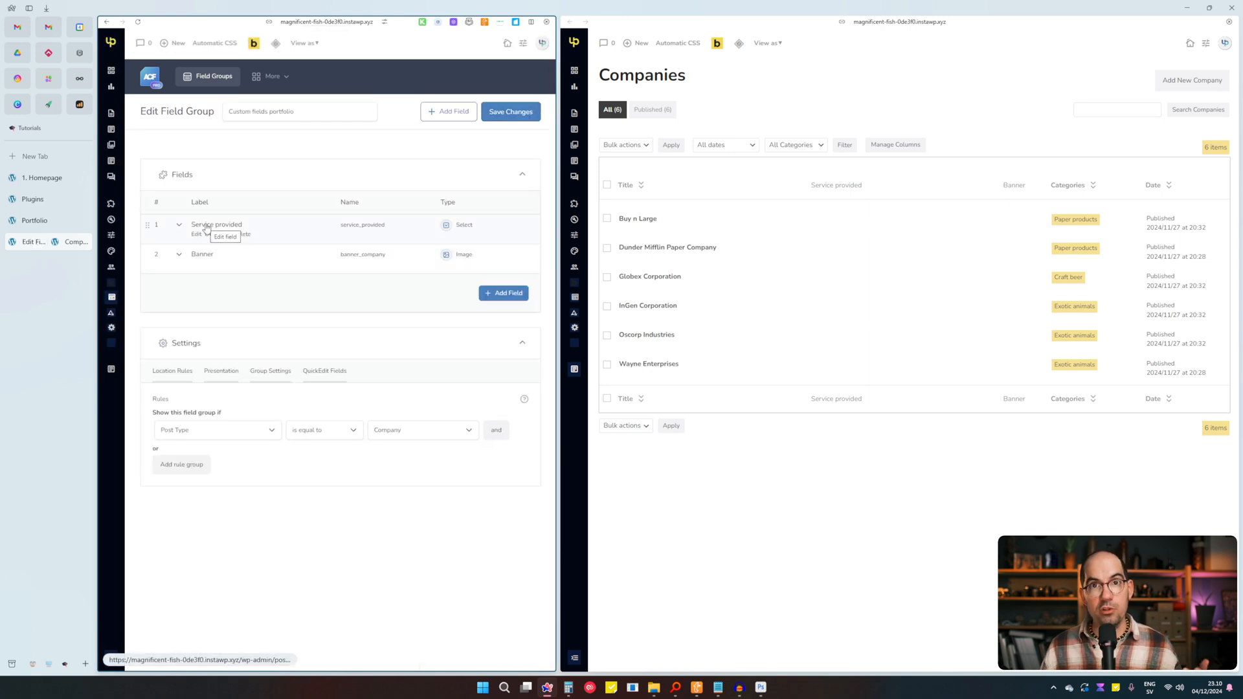
{"action": "mouse_move", "coordinate": [208, 253]}
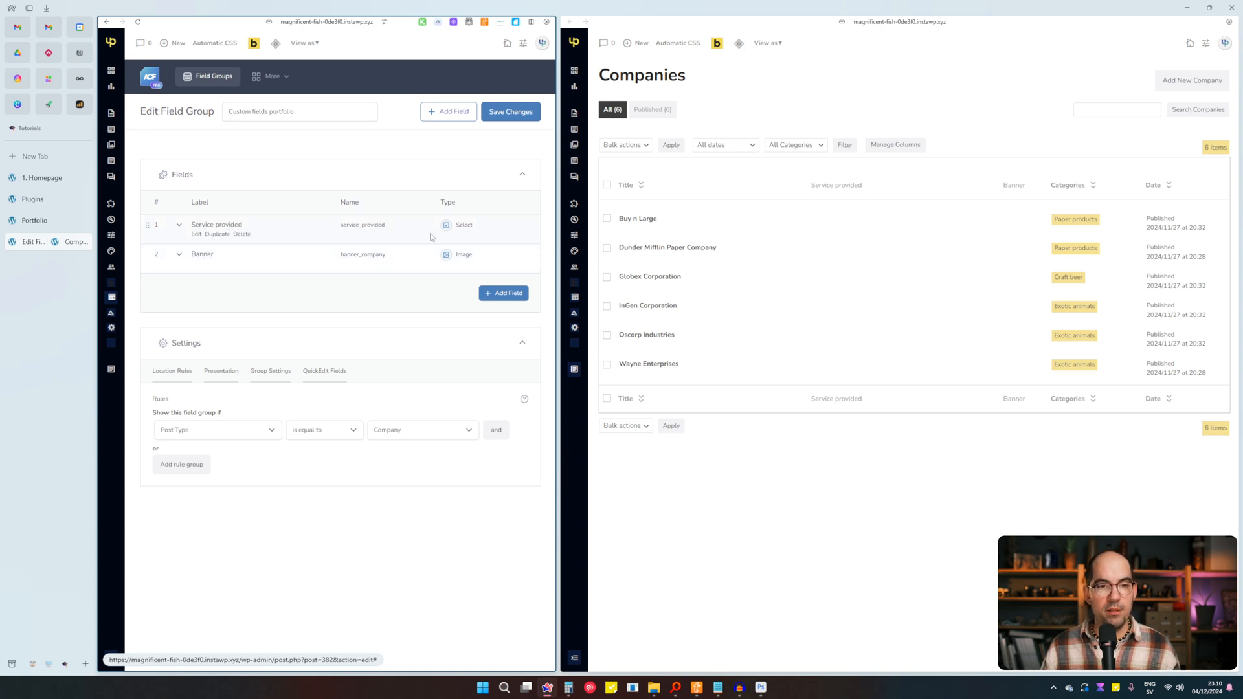
{"action": "left_click", "coordinate": [181, 226]}
{"action": "left_click", "coordinate": [258, 257]}
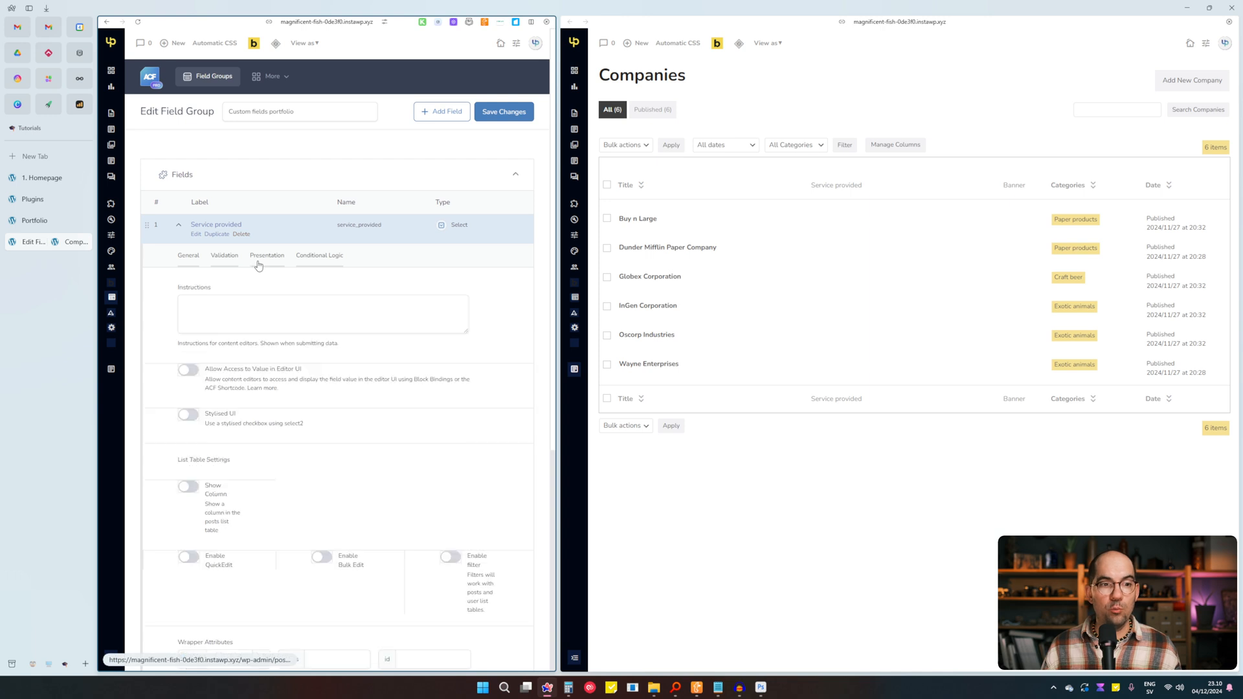
{"action": "scroll", "coordinate": [348, 246], "scroll_direction": "down", "scroll_amount": 3}
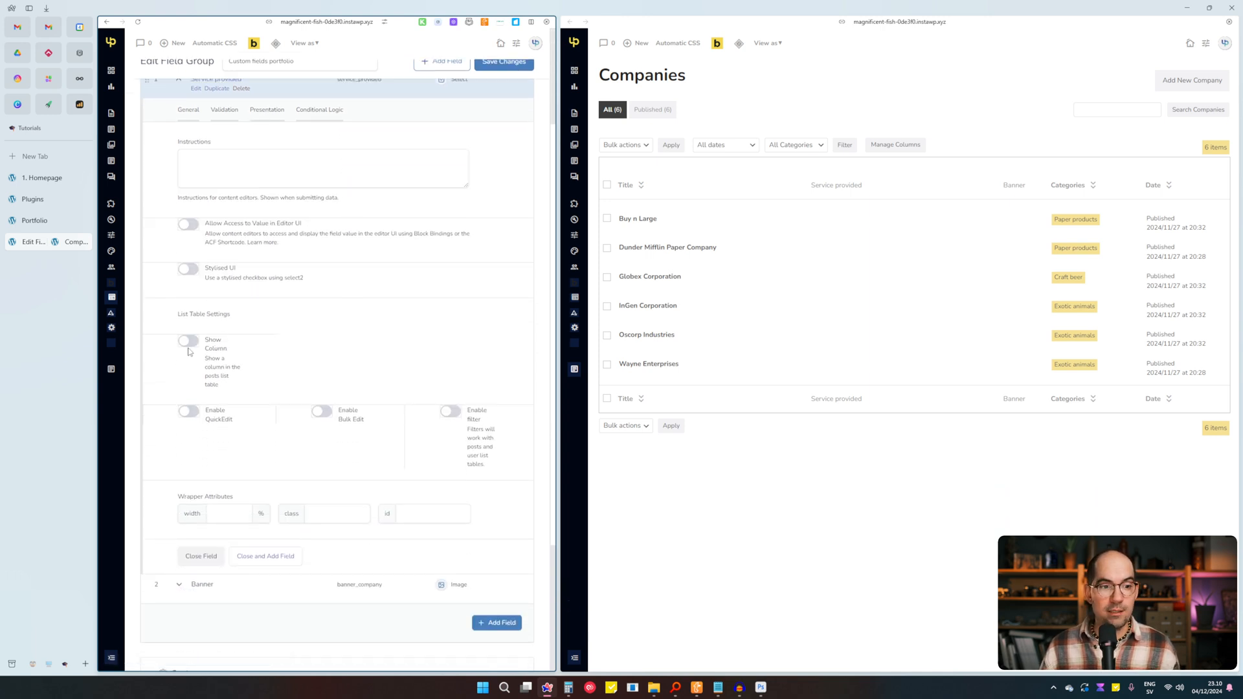
{"action": "scroll", "coordinate": [434, 330], "scroll_direction": "down", "scroll_amount": 2}
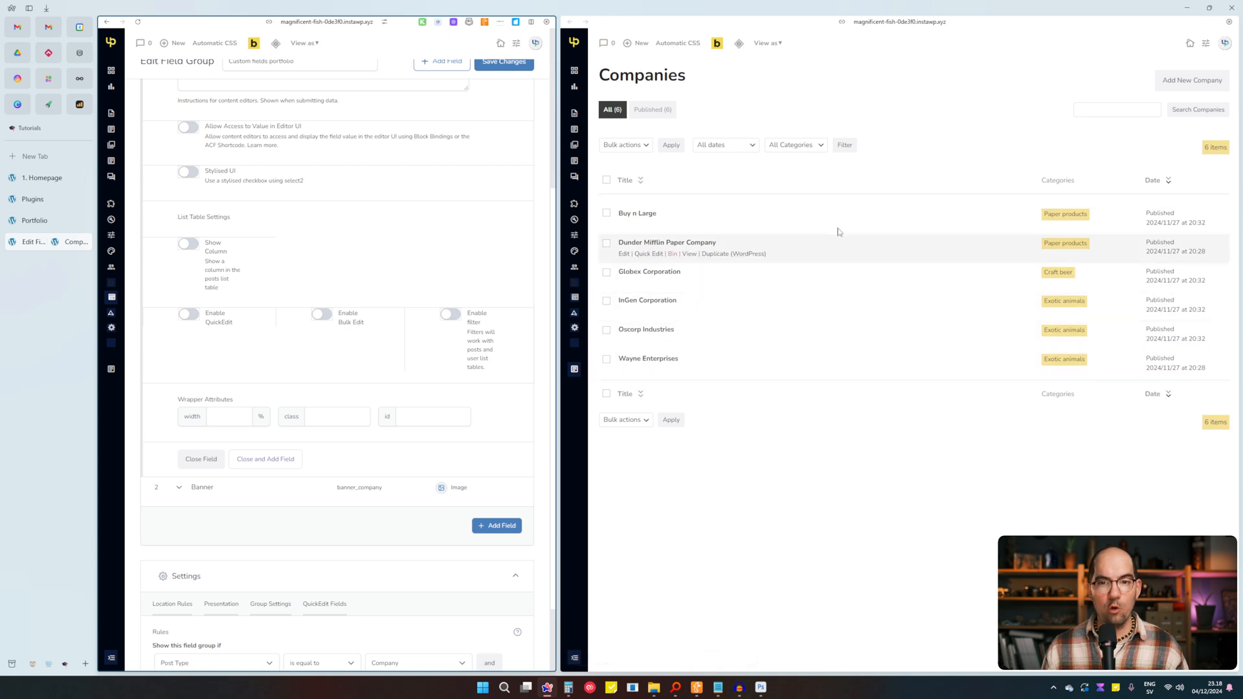
{"action": "left_click", "coordinate": [189, 244]}
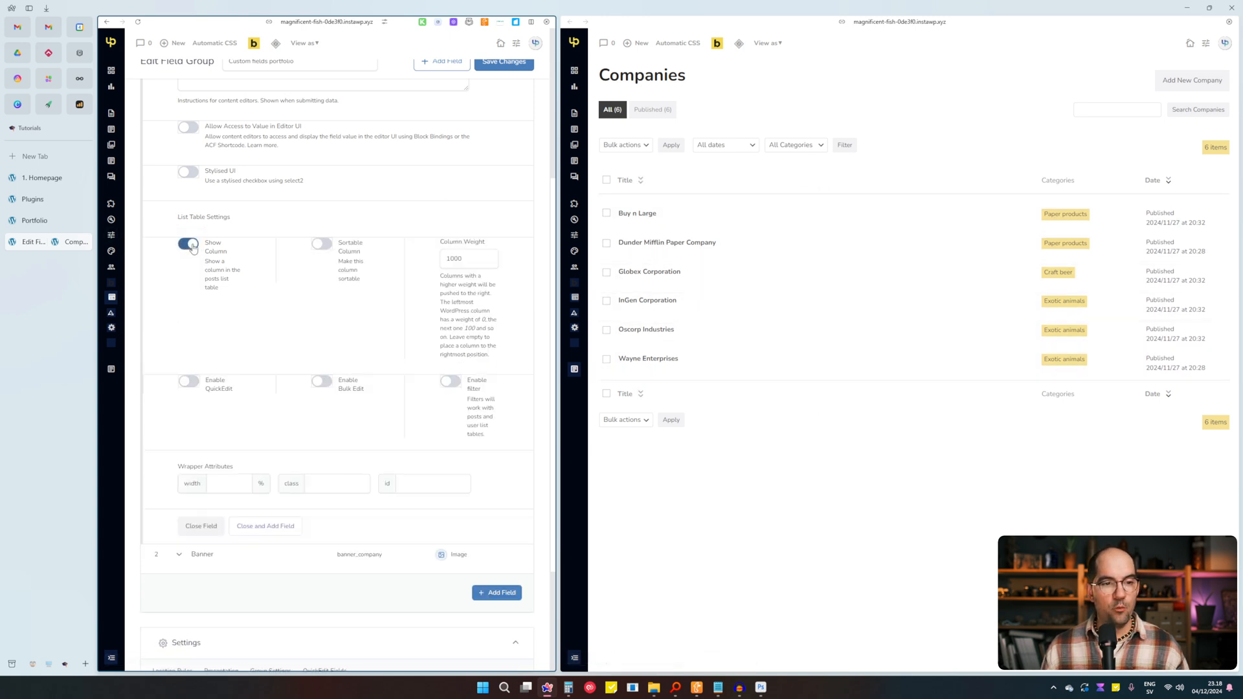
{"action": "left_click", "coordinate": [322, 244]}
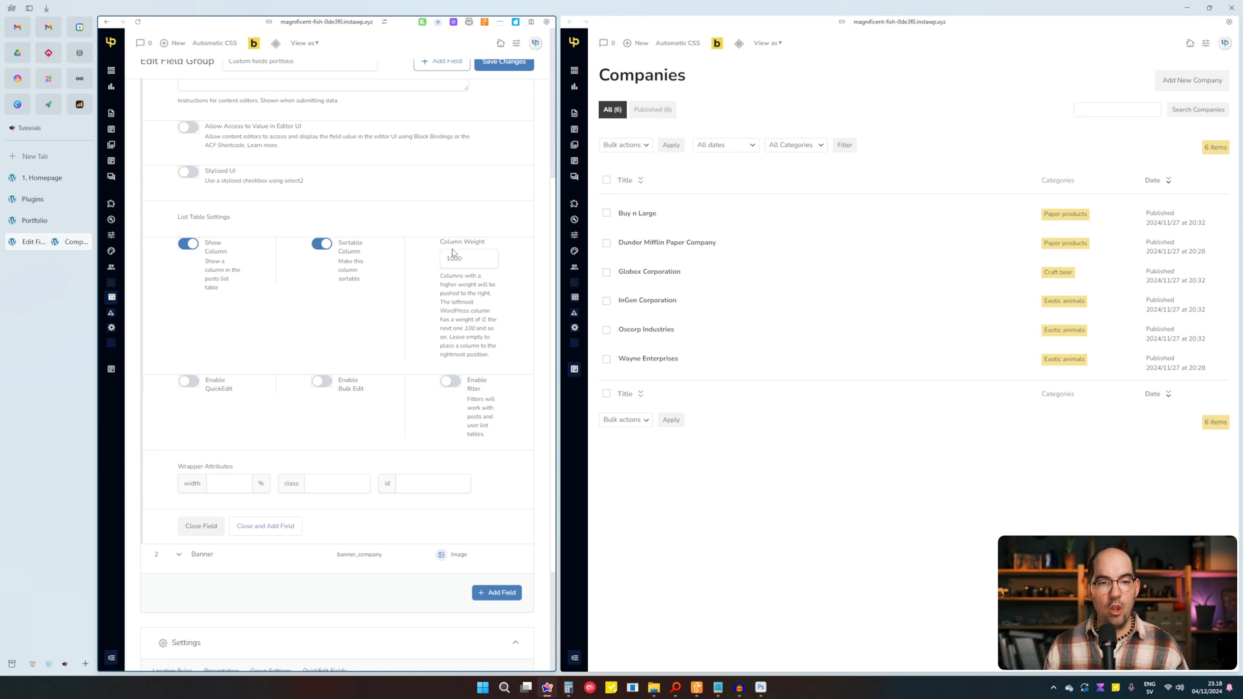
Set the Service provided column weight to 200 and enable QuickEdit for the field.
{"action": "left_click_drag", "start_coordinate": [440, 277], "coordinate": [492, 349]}
{"action": "left_click", "coordinate": [472, 285]}
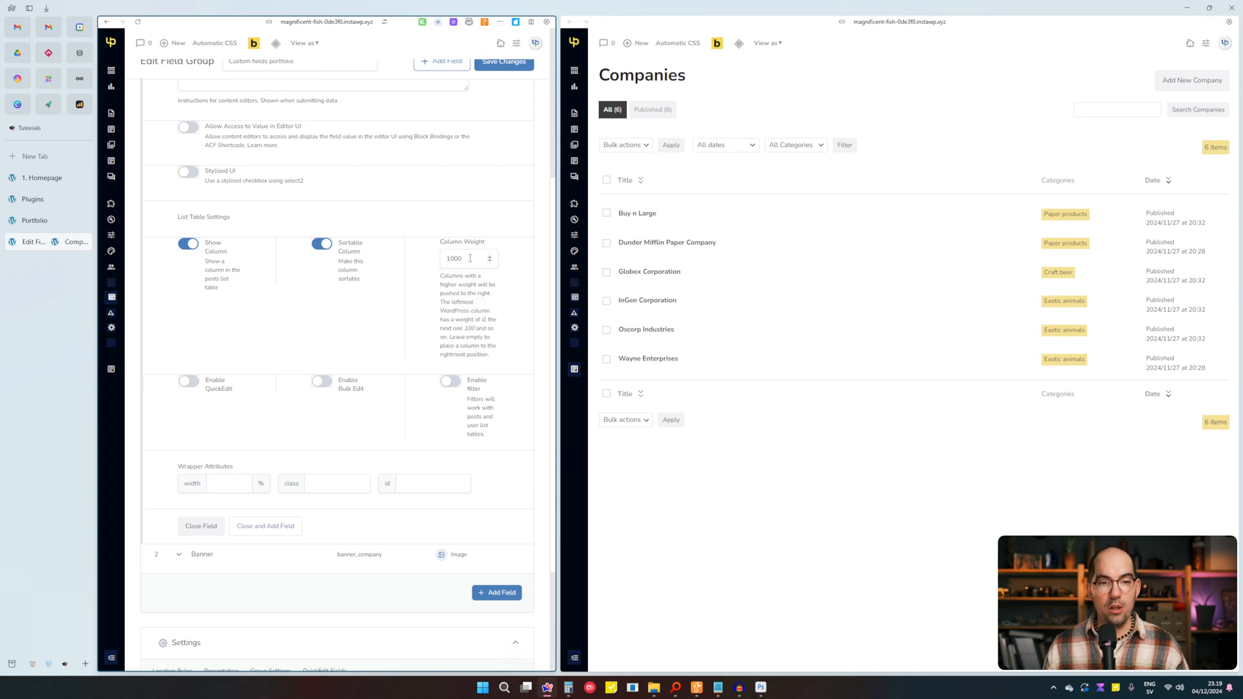
{"action": "left_click_drag", "start_coordinate": [470, 258], "coordinate": [438, 259]}
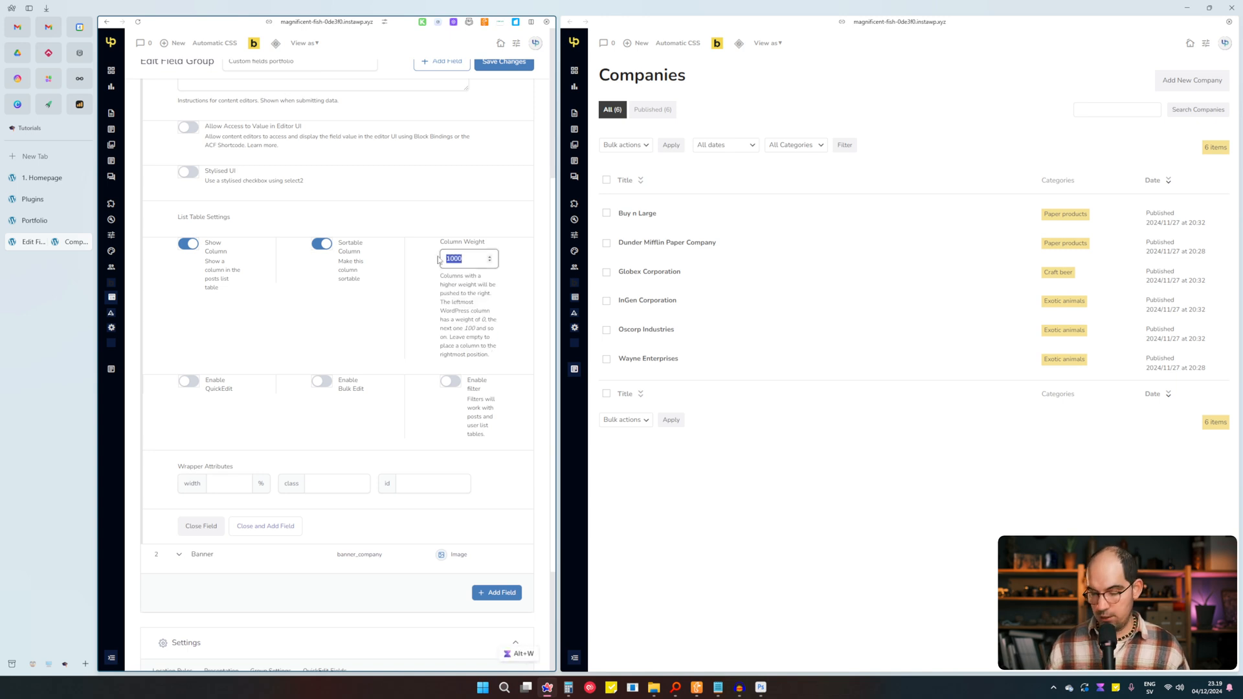
{"action": "type", "text": "200"}
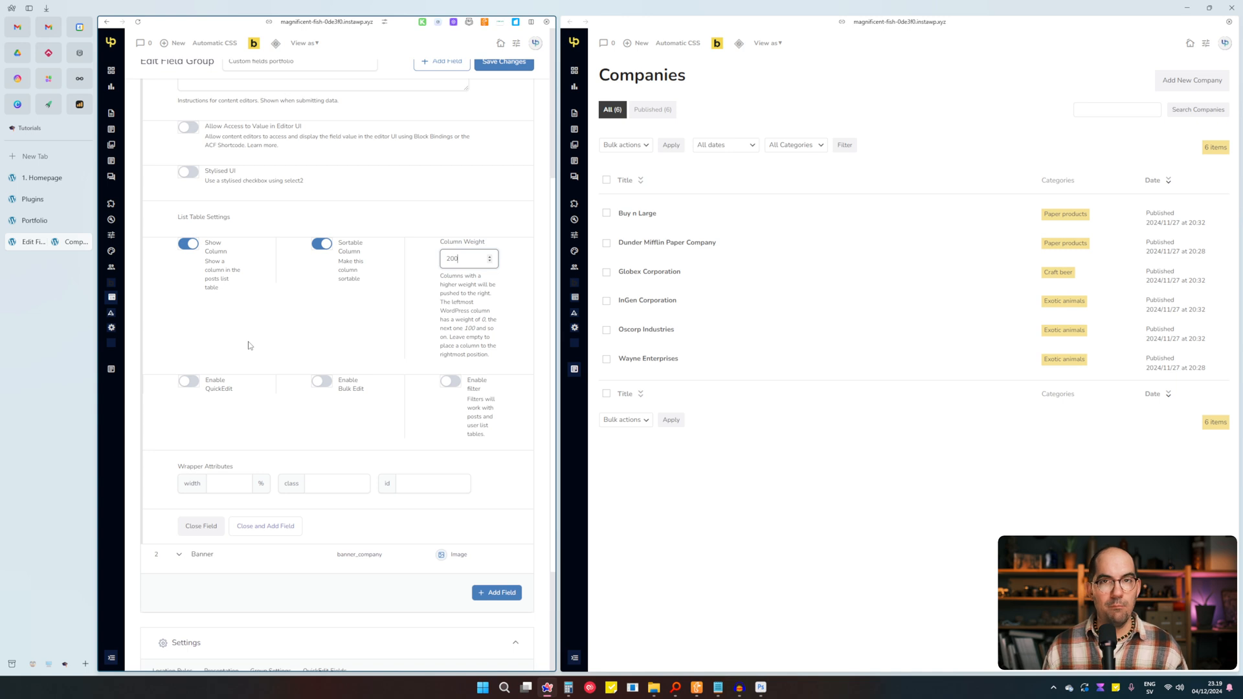
{"action": "left_click", "coordinate": [187, 382]}
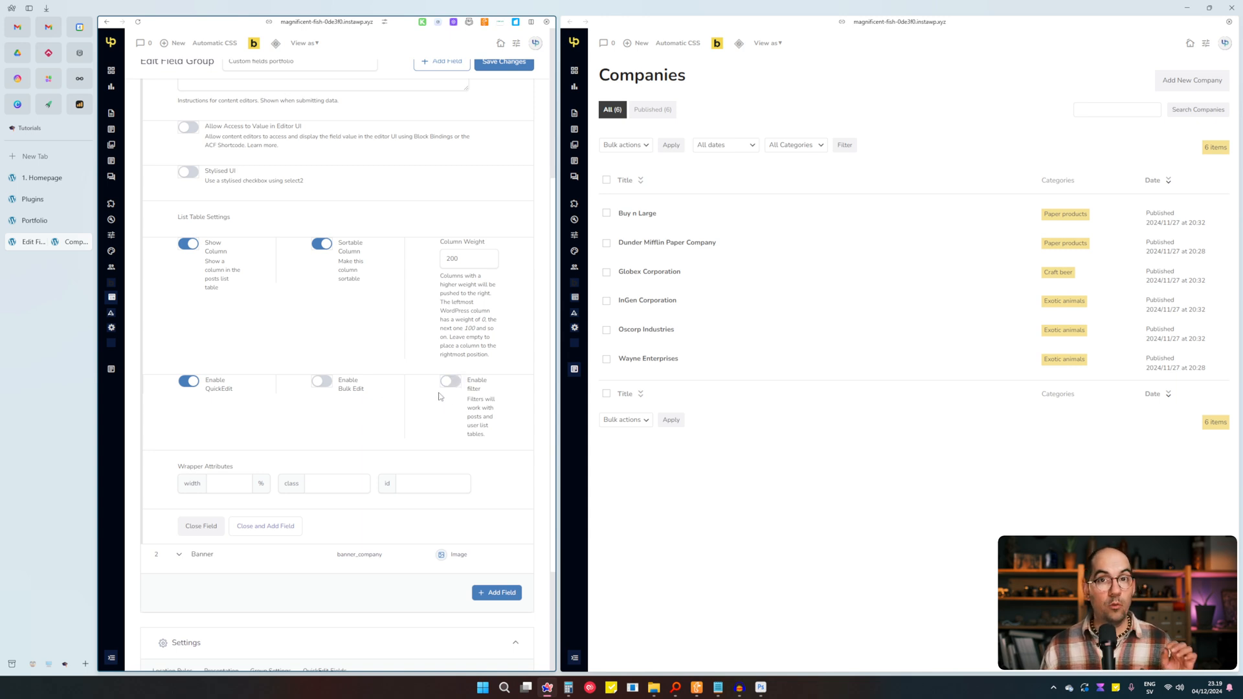
Collapse the Service provided field and enable Show Column in the Banner field's presentation settings.
{"action": "scroll", "coordinate": [447, 382], "scroll_direction": "up", "scroll_amount": 2}
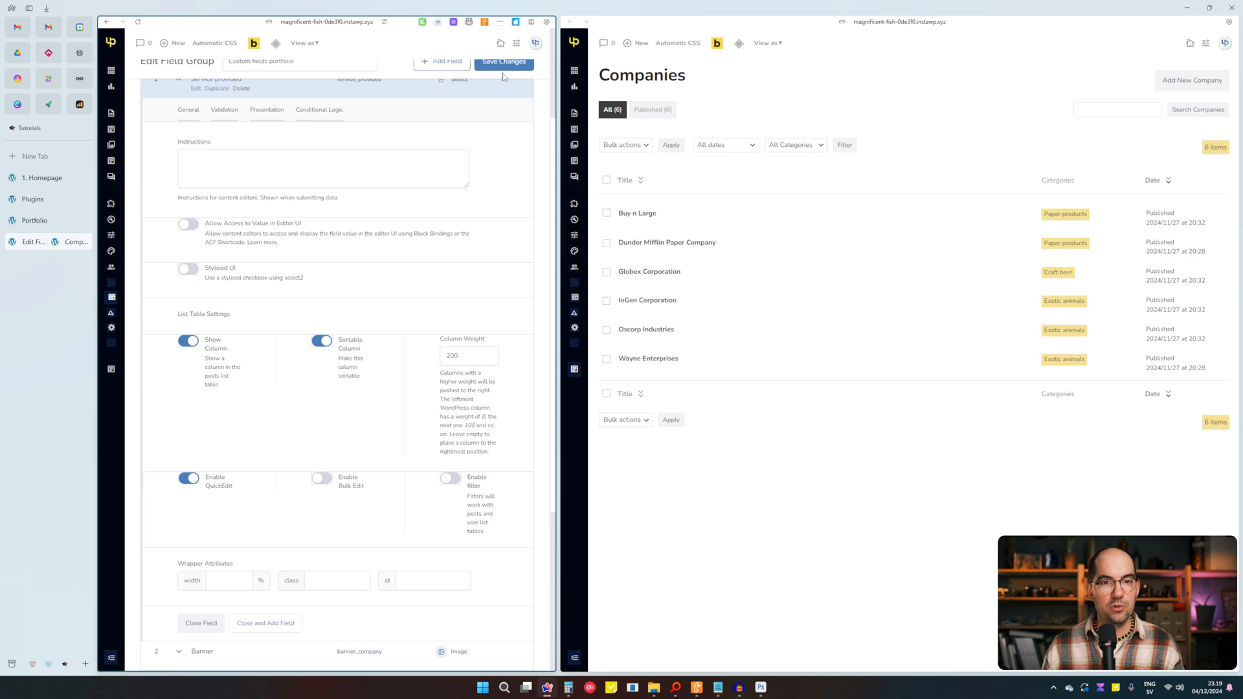
{"action": "mouse_move", "coordinate": [128, 211]}
{"action": "scroll", "coordinate": [181, 217], "scroll_direction": "up", "scroll_amount": 5}
{"action": "left_click", "coordinate": [179, 227]}
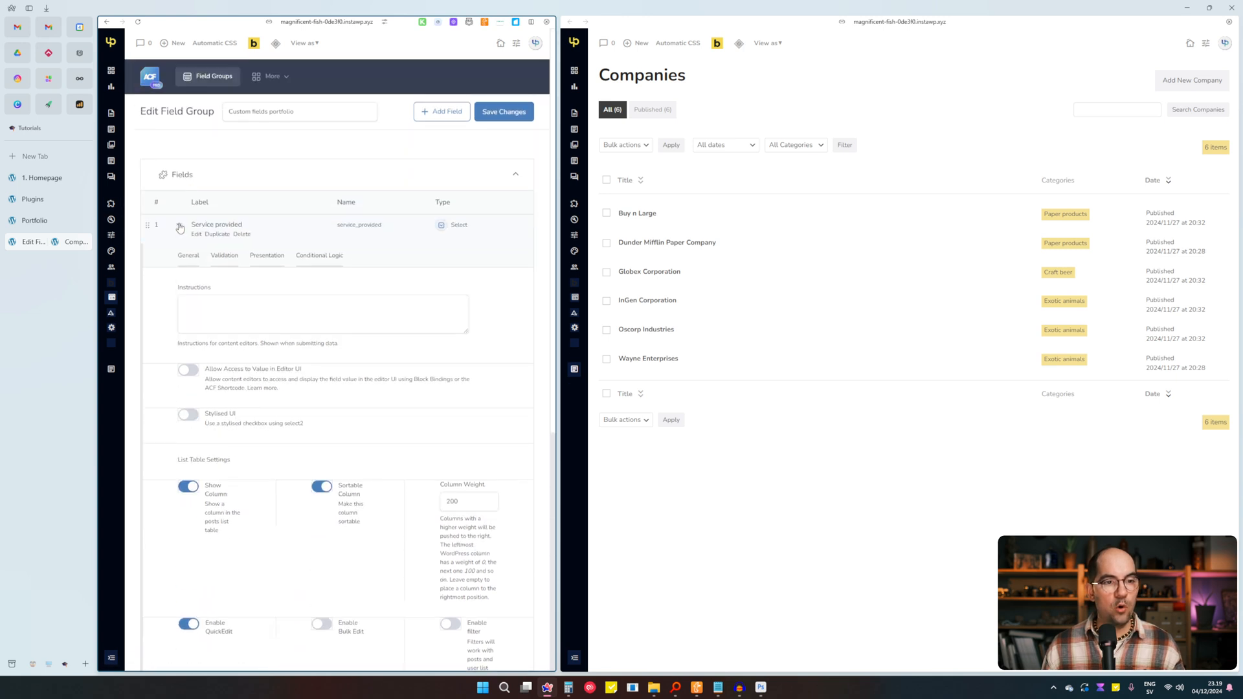
{"action": "left_click", "coordinate": [179, 255]}
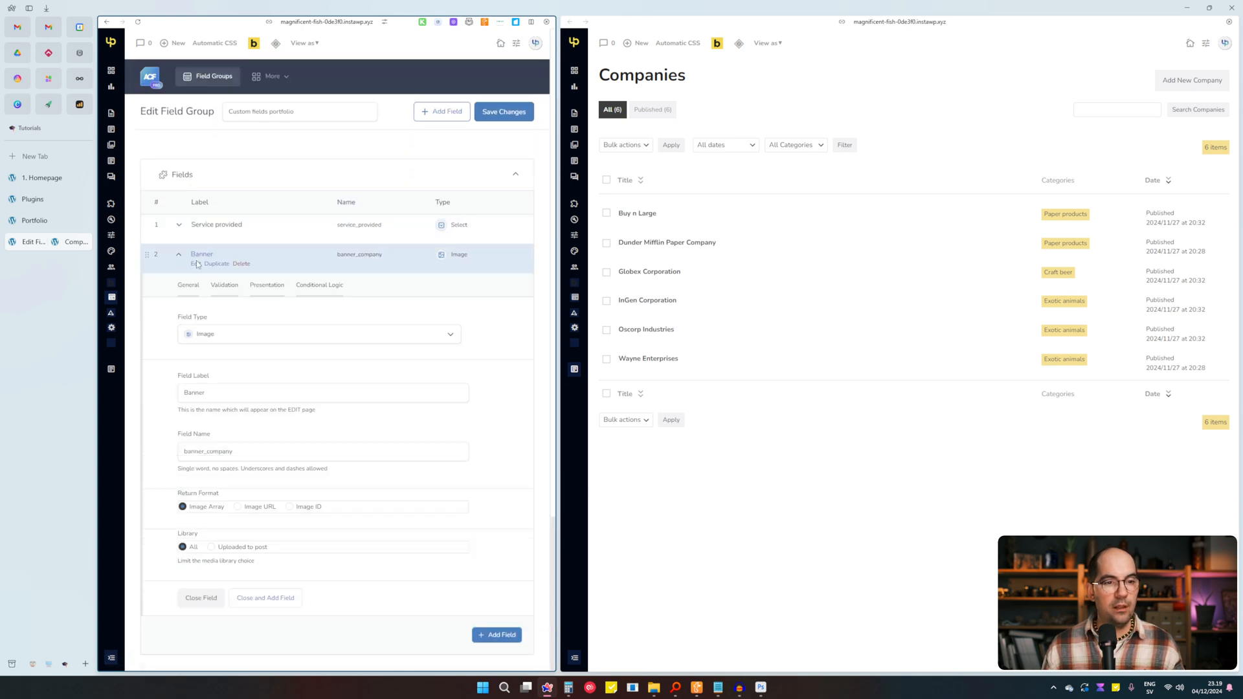
{"action": "left_click", "coordinate": [267, 285]}
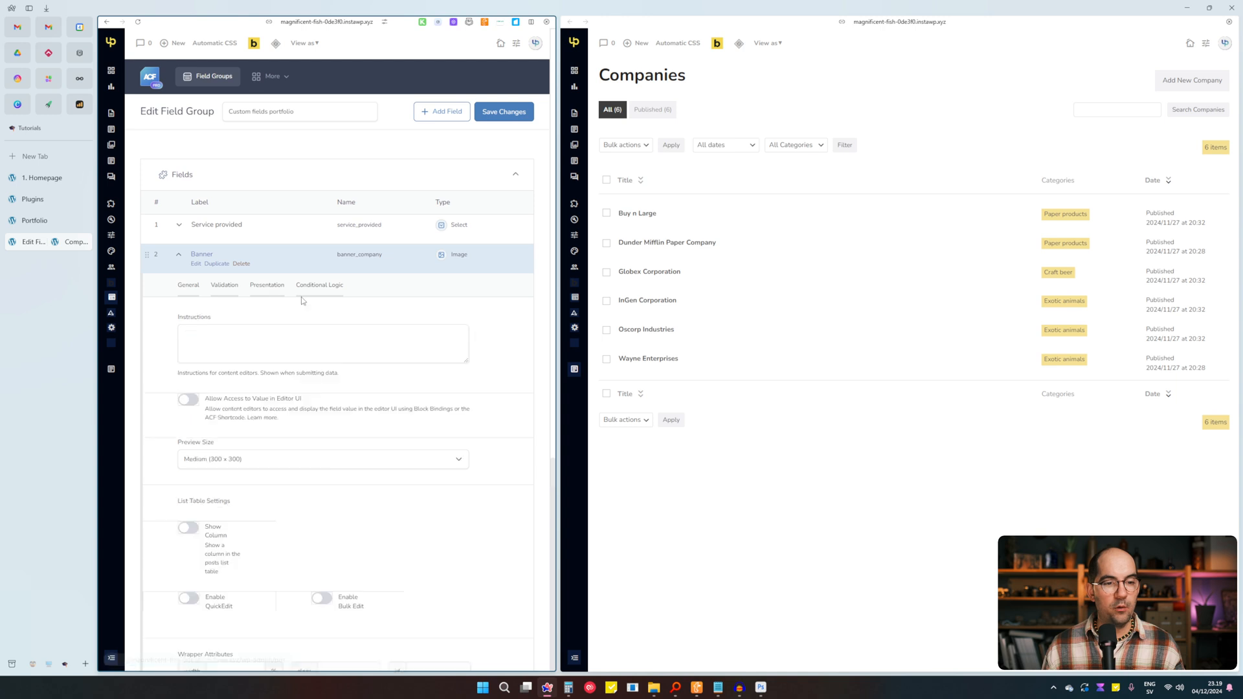
{"action": "scroll", "coordinate": [366, 297], "scroll_direction": "down", "scroll_amount": 3}
{"action": "left_click", "coordinate": [189, 334]}
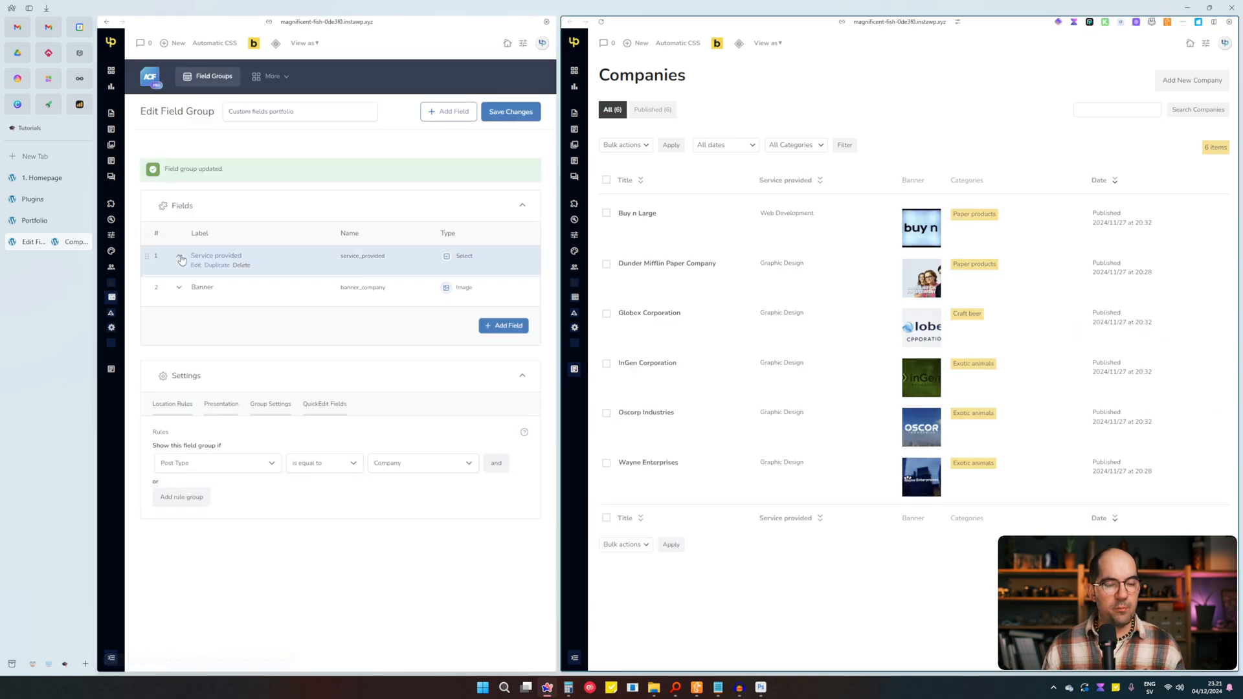
Review the list table settings of the Service provided field and expand the Banner field to check its settings.
{"action": "left_click", "coordinate": [215, 256]}
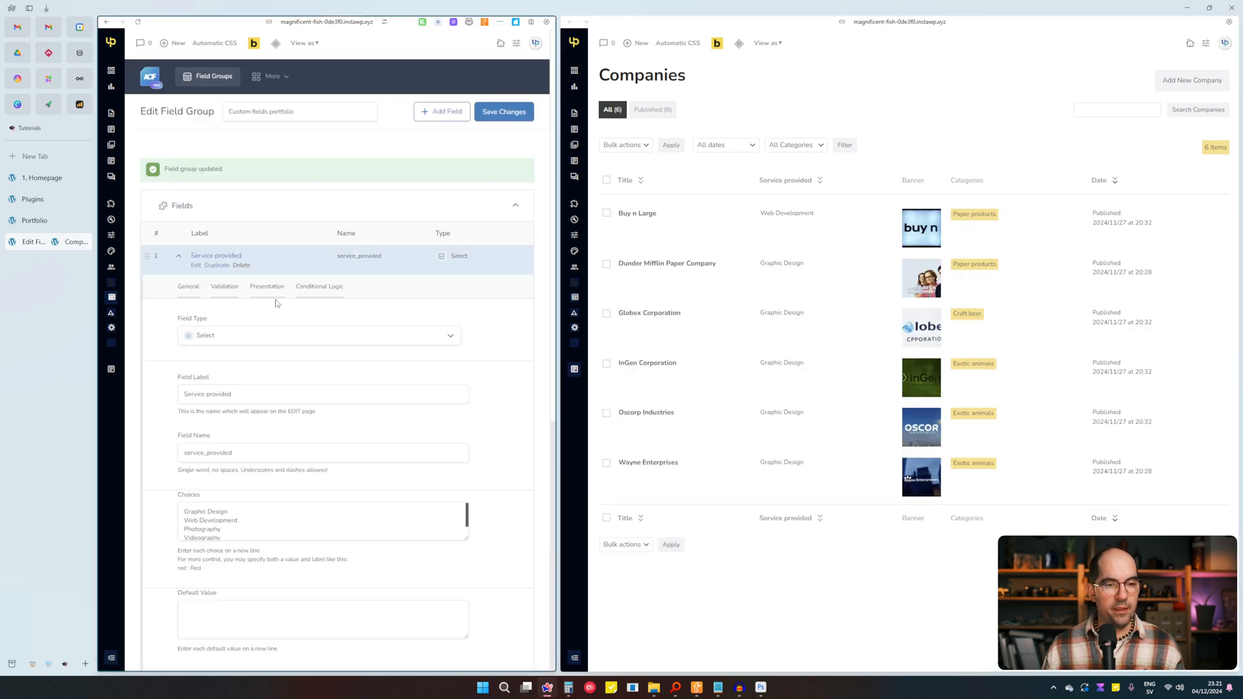
{"action": "scroll", "coordinate": [433, 375], "scroll_direction": "down", "scroll_amount": 3}
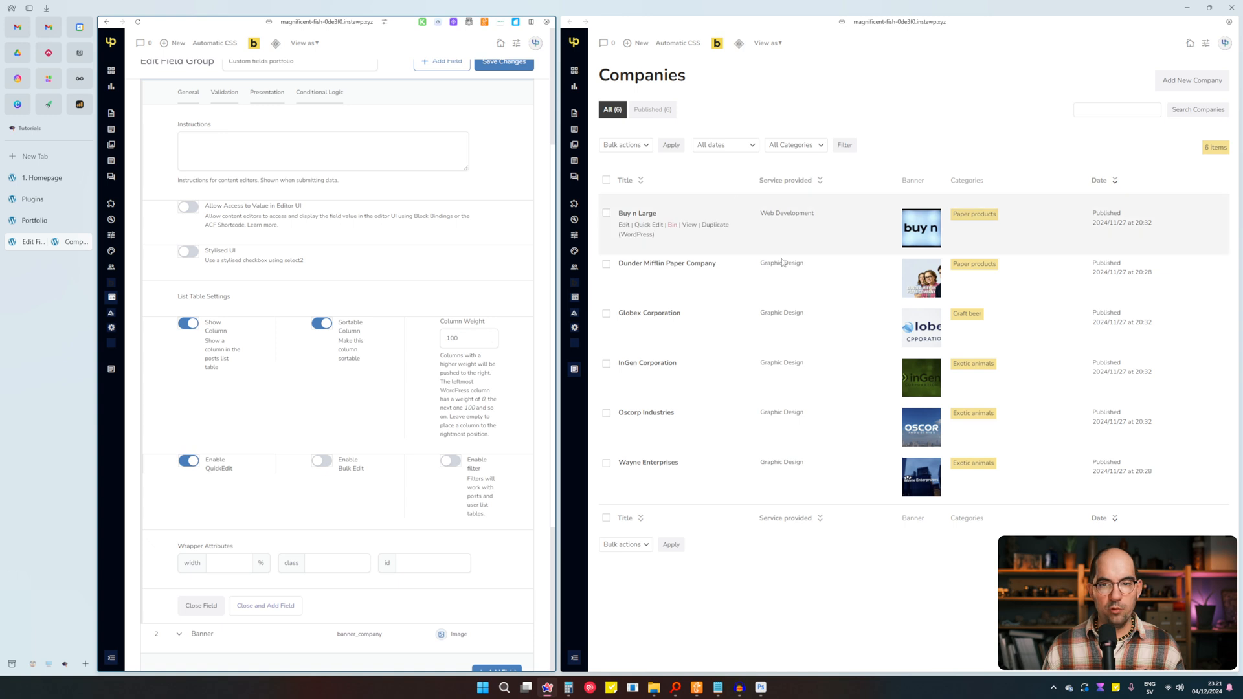
{"action": "scroll", "coordinate": [333, 376], "scroll_direction": "down", "scroll_amount": 2}
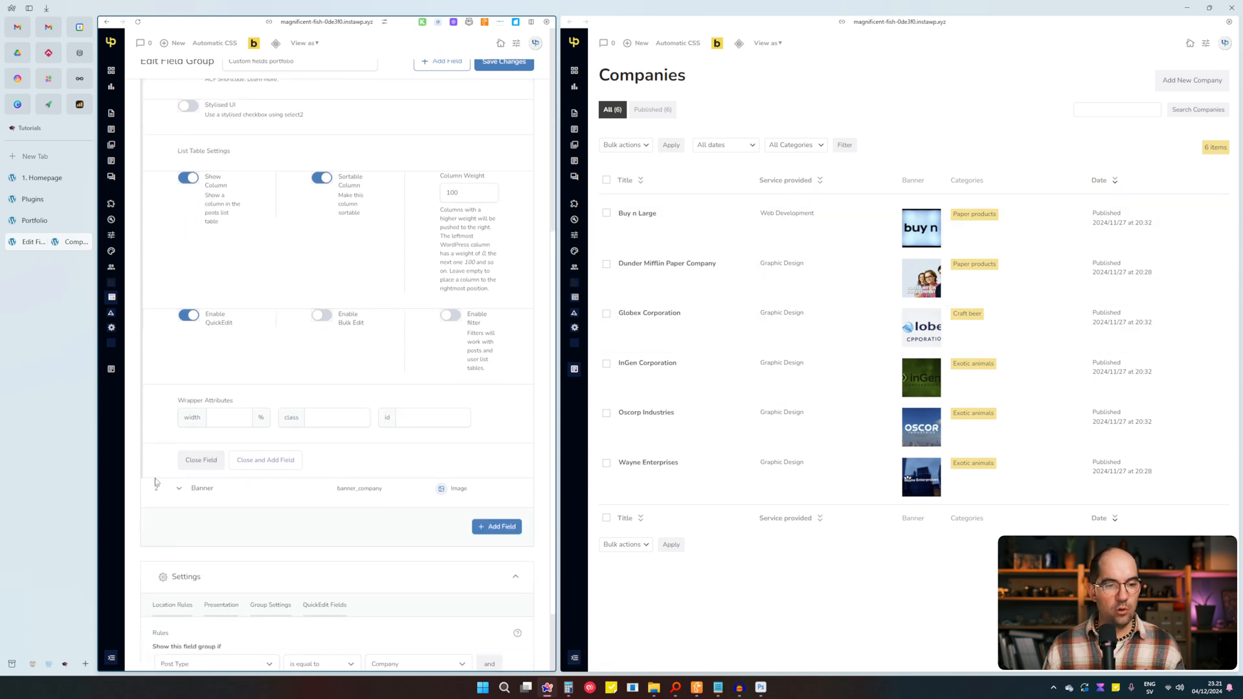
{"action": "left_click", "coordinate": [176, 490]}
{"action": "scroll", "coordinate": [255, 259], "scroll_direction": "down", "scroll_amount": 4}
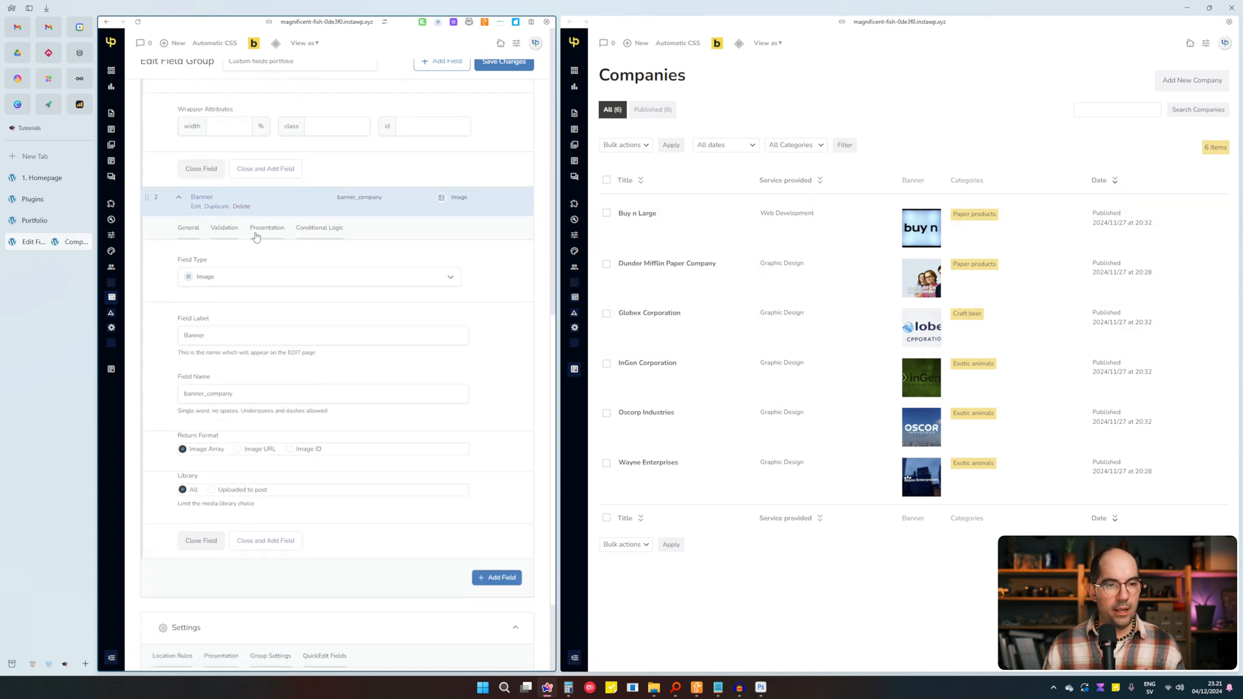
{"action": "scroll", "coordinate": [441, 305], "scroll_direction": "down", "scroll_amount": 2}
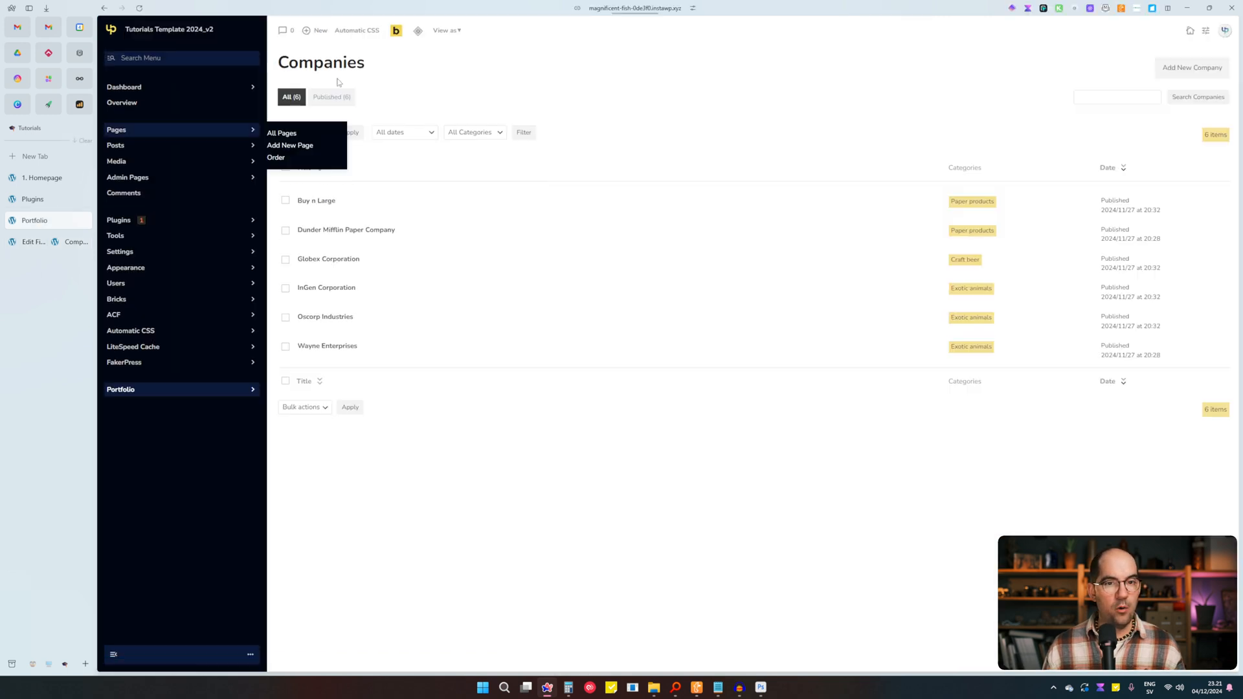
Reload the full-width companies list and sort it by Service provided.
{"action": "left_click", "coordinate": [618, 9]}
{"action": "key", "text": "Escape"}
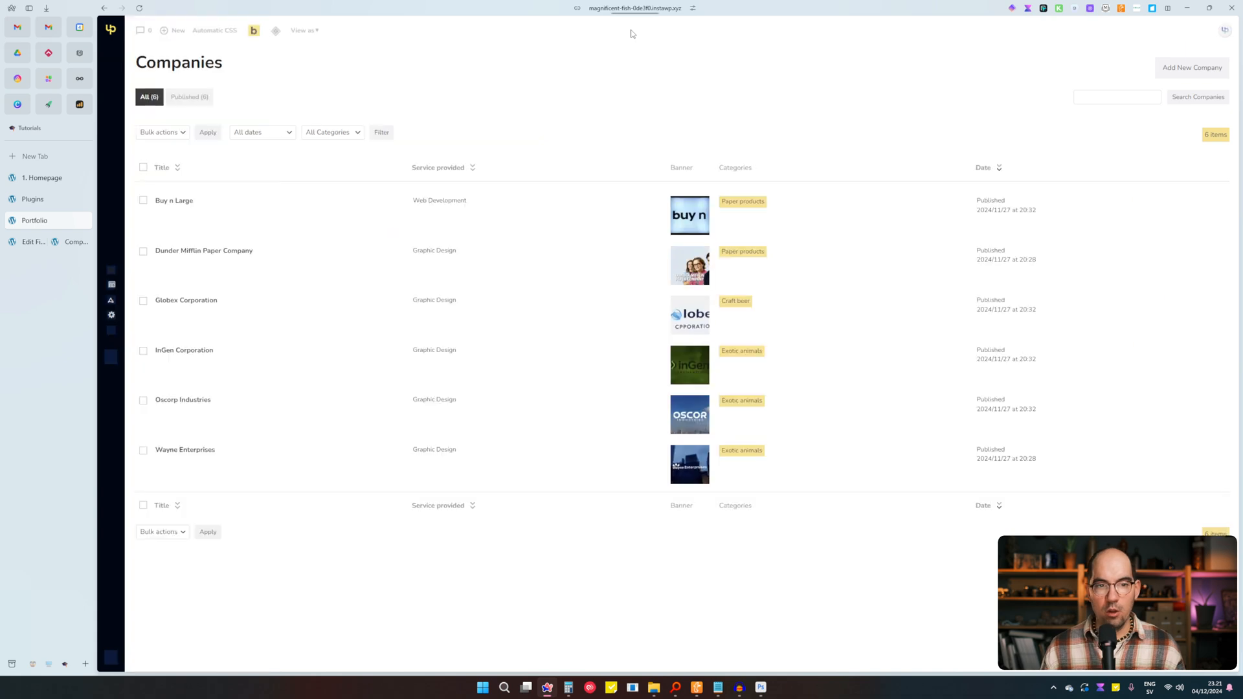
{"action": "left_click", "coordinate": [117, 660]}
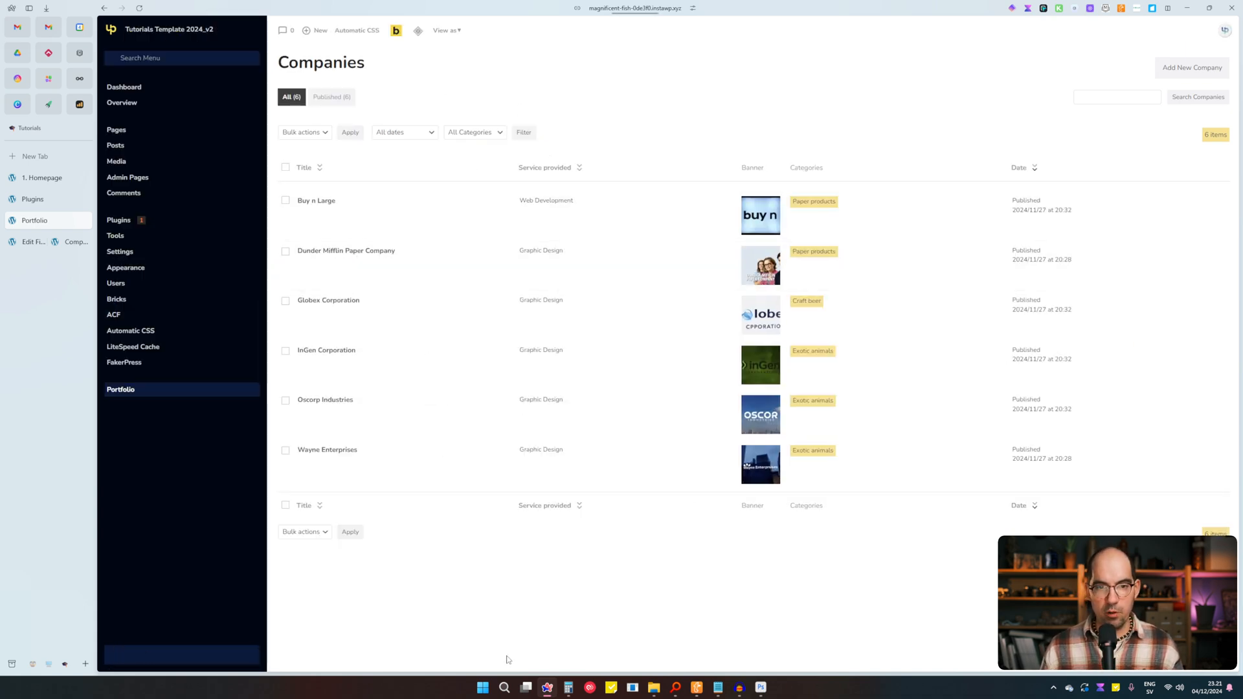
{"action": "left_click", "coordinate": [579, 169]}
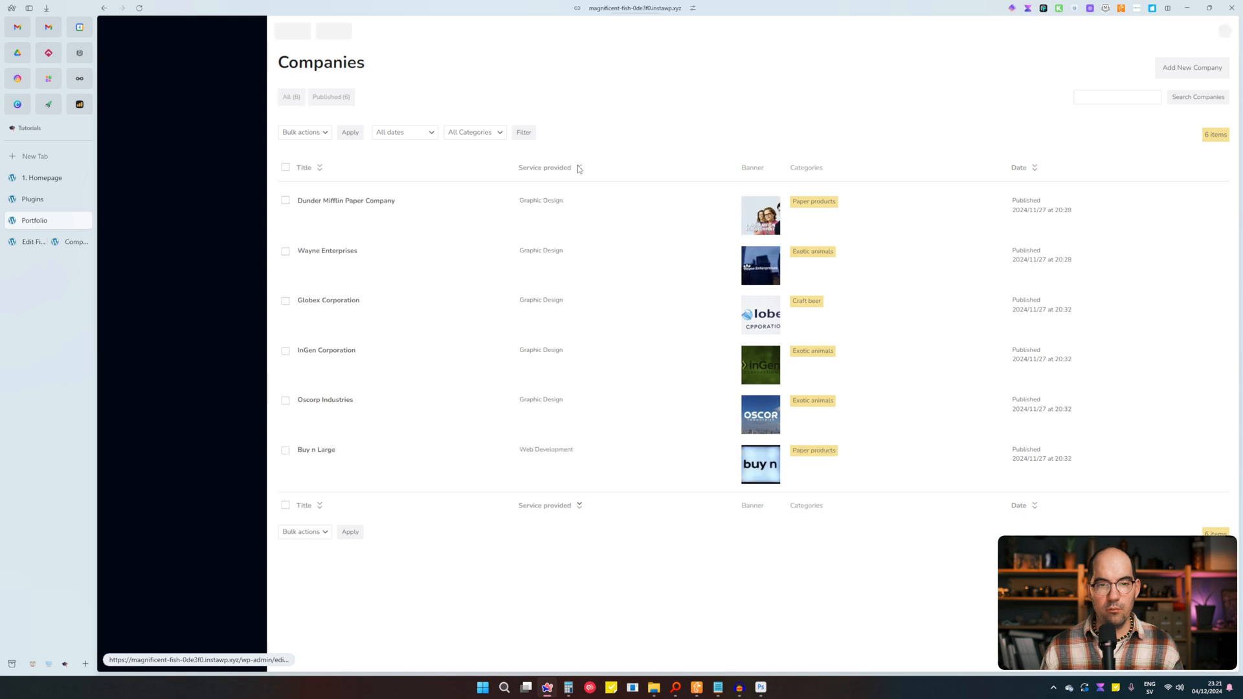
Sort the companies list by Service provided in both directions, finishing with a sort by Title.
{"action": "left_click", "coordinate": [579, 168]}
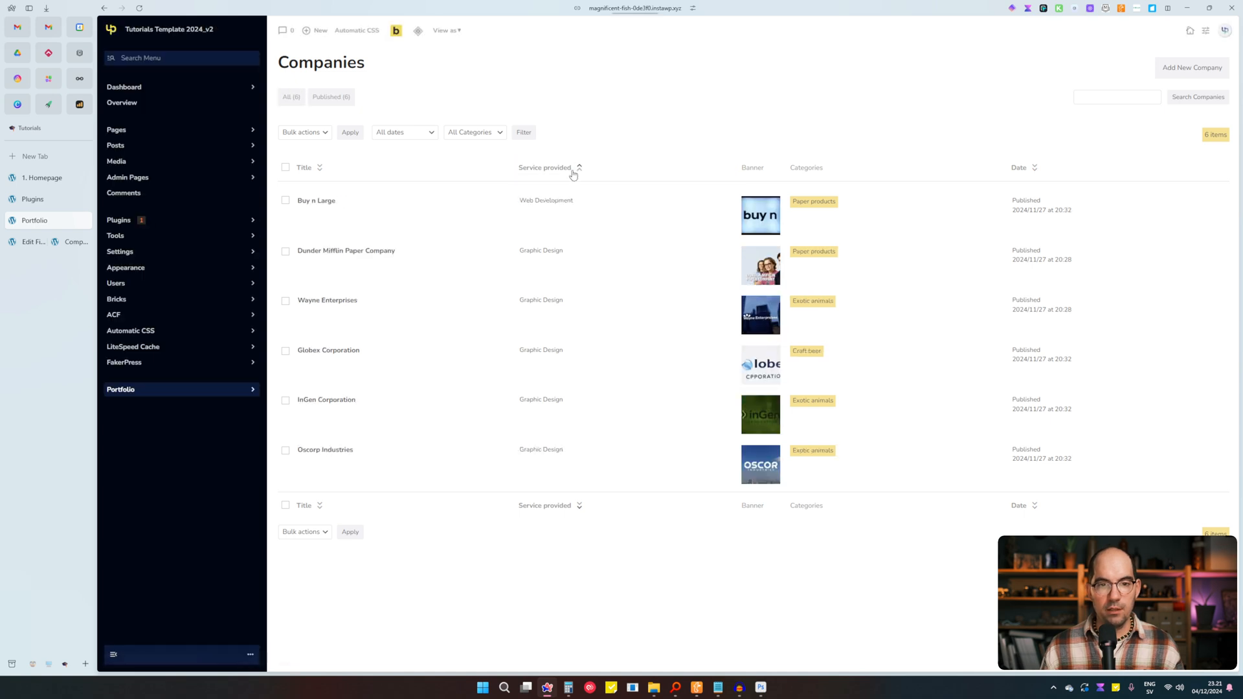
{"action": "left_click", "coordinate": [579, 168]}
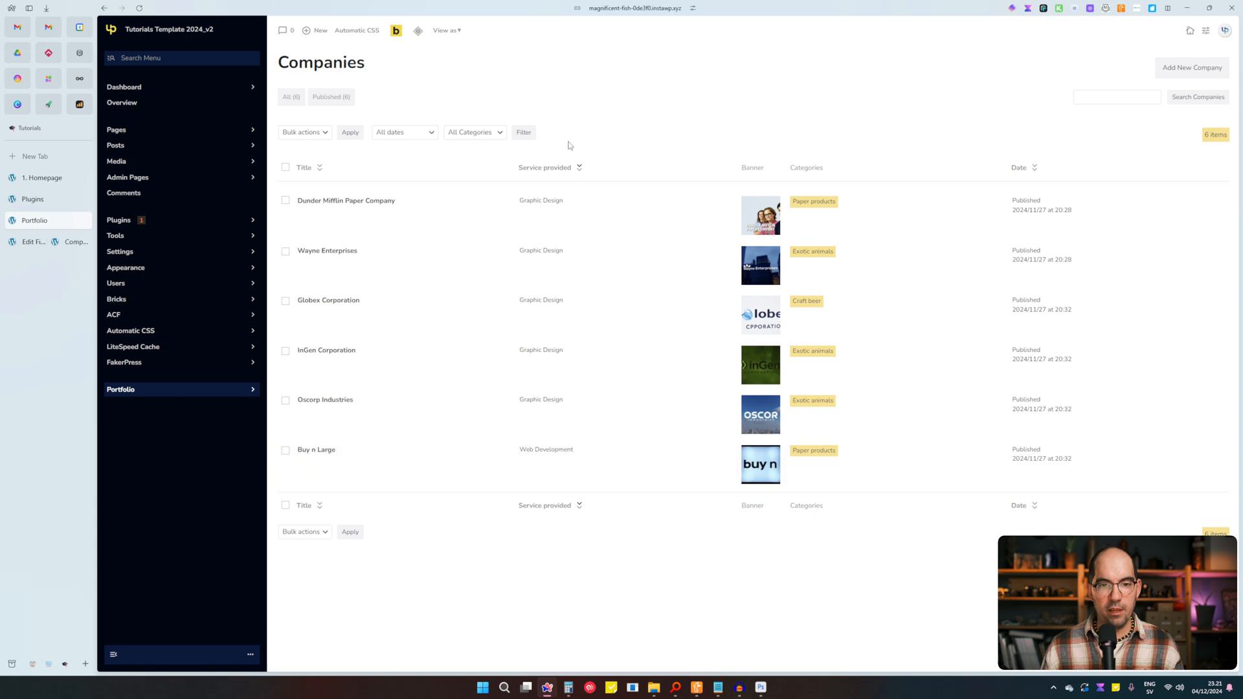
{"action": "left_click", "coordinate": [579, 167]}
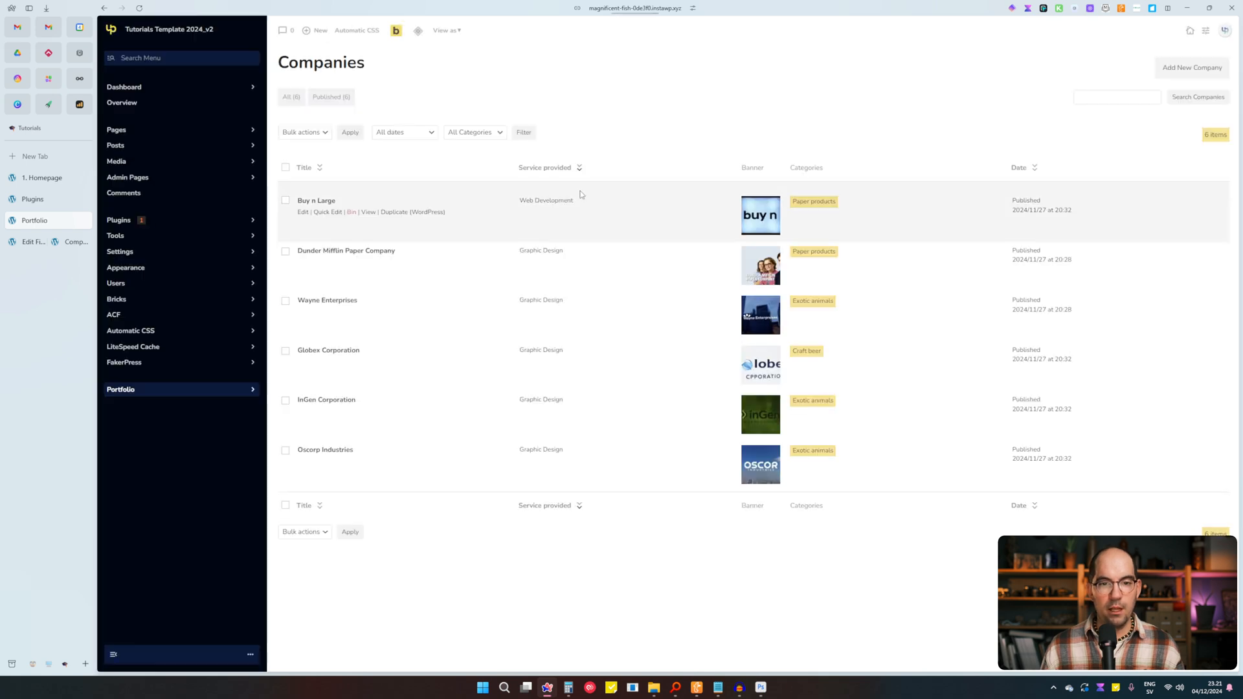
{"action": "left_click", "coordinate": [316, 169]}
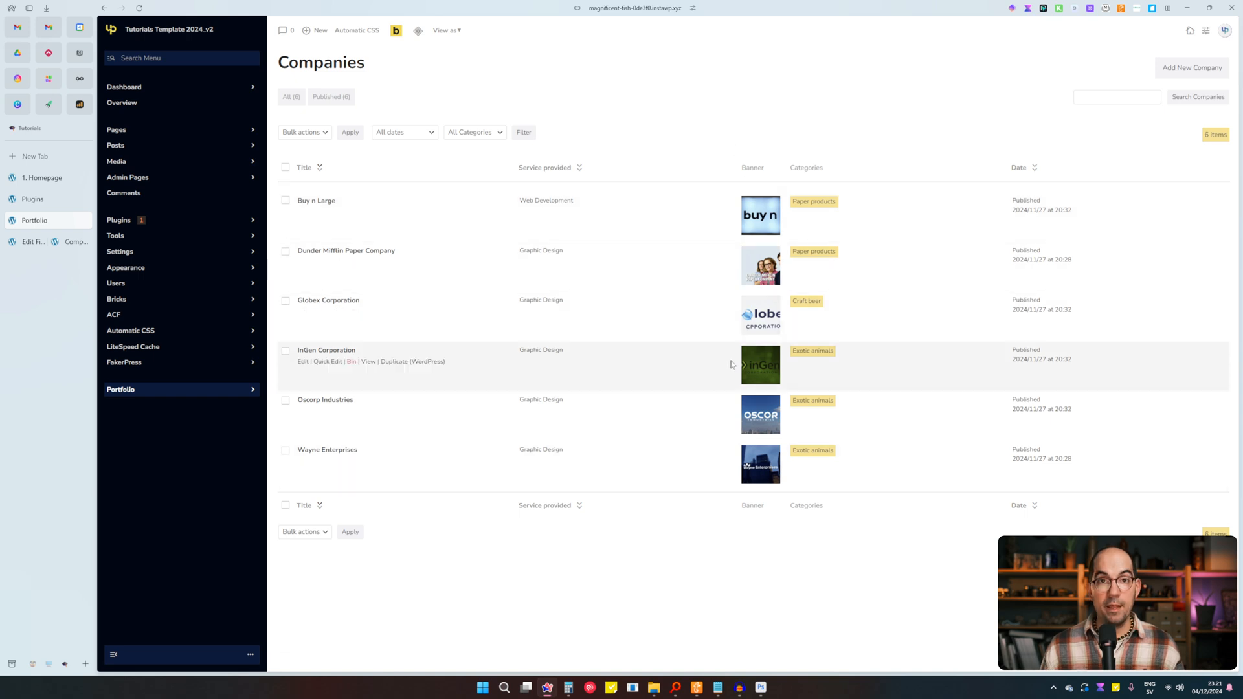
Quick-edit the Buy n Large company, set its Service provided to Photography and update it.
{"action": "left_click", "coordinate": [328, 212]}
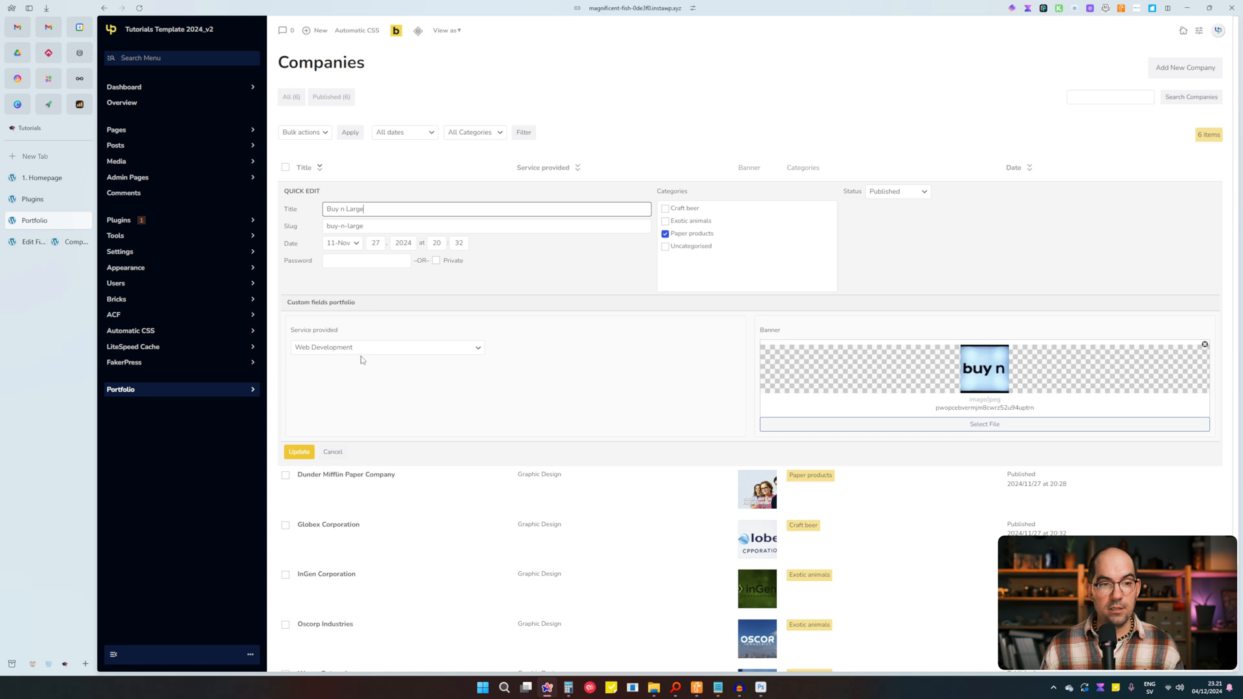
{"action": "scroll", "coordinate": [364, 343], "scroll_direction": "down", "scroll_amount": 2}
{"action": "left_click", "coordinate": [385, 252]}
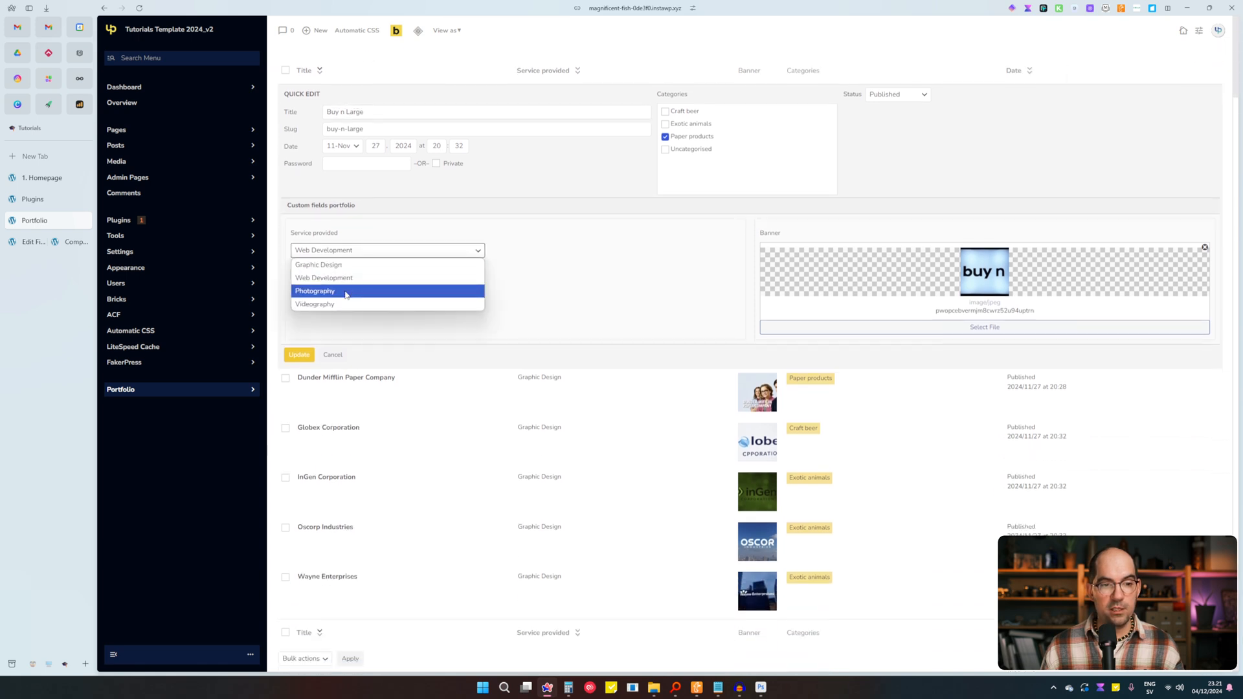
{"action": "left_click", "coordinate": [346, 291]}
{"action": "left_click", "coordinate": [299, 355]}
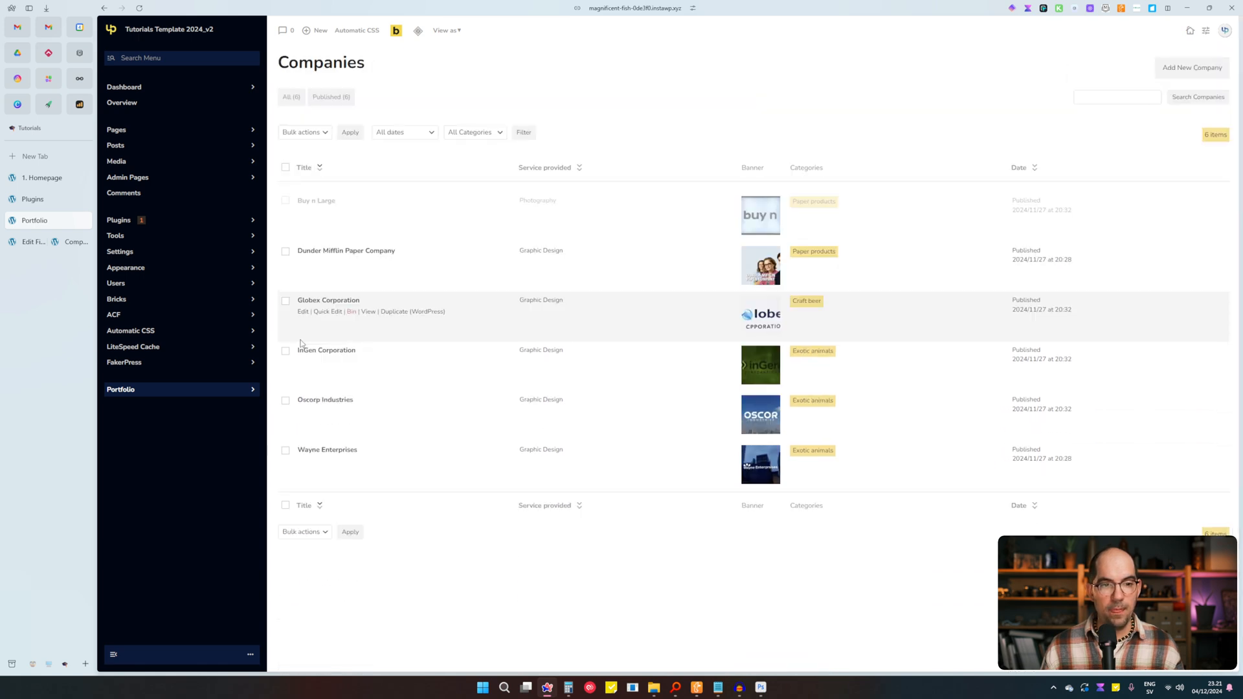
Quick-edit Dunder Mifflin Paper Company, set its Service provided to Videography and update it.
{"action": "left_click", "coordinate": [327, 262]}
{"action": "scroll", "coordinate": [419, 289], "scroll_direction": "down", "scroll_amount": 1}
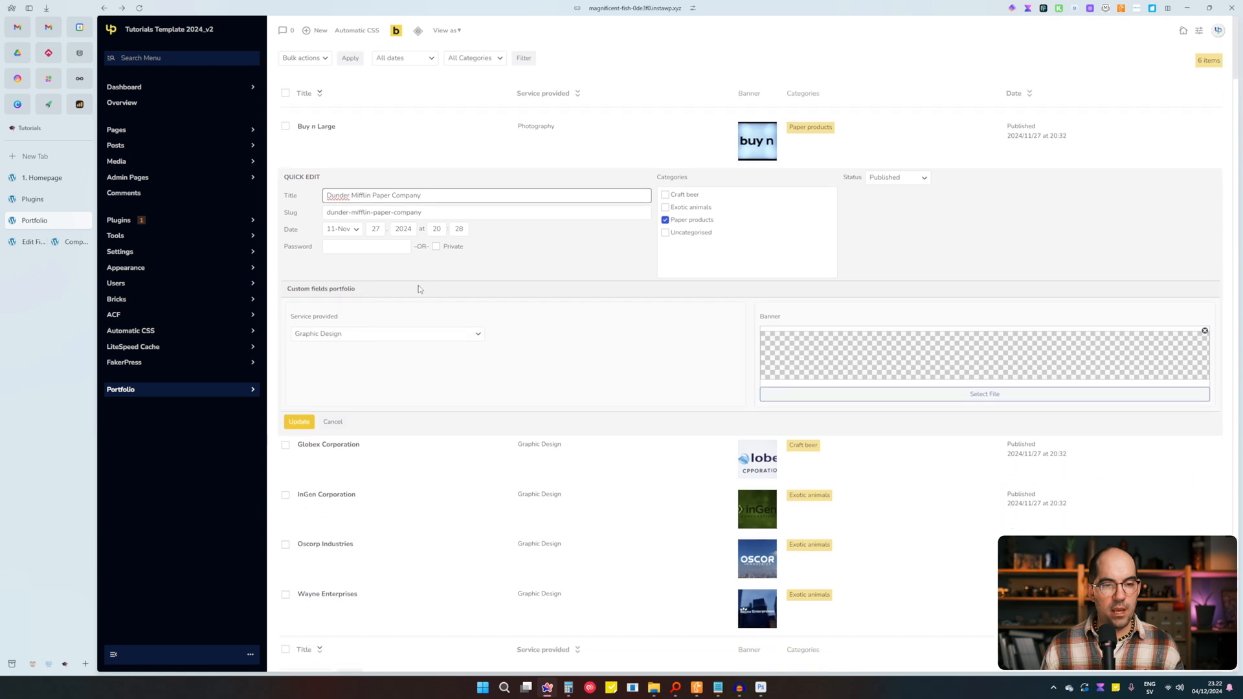
{"action": "left_click", "coordinate": [362, 312]}
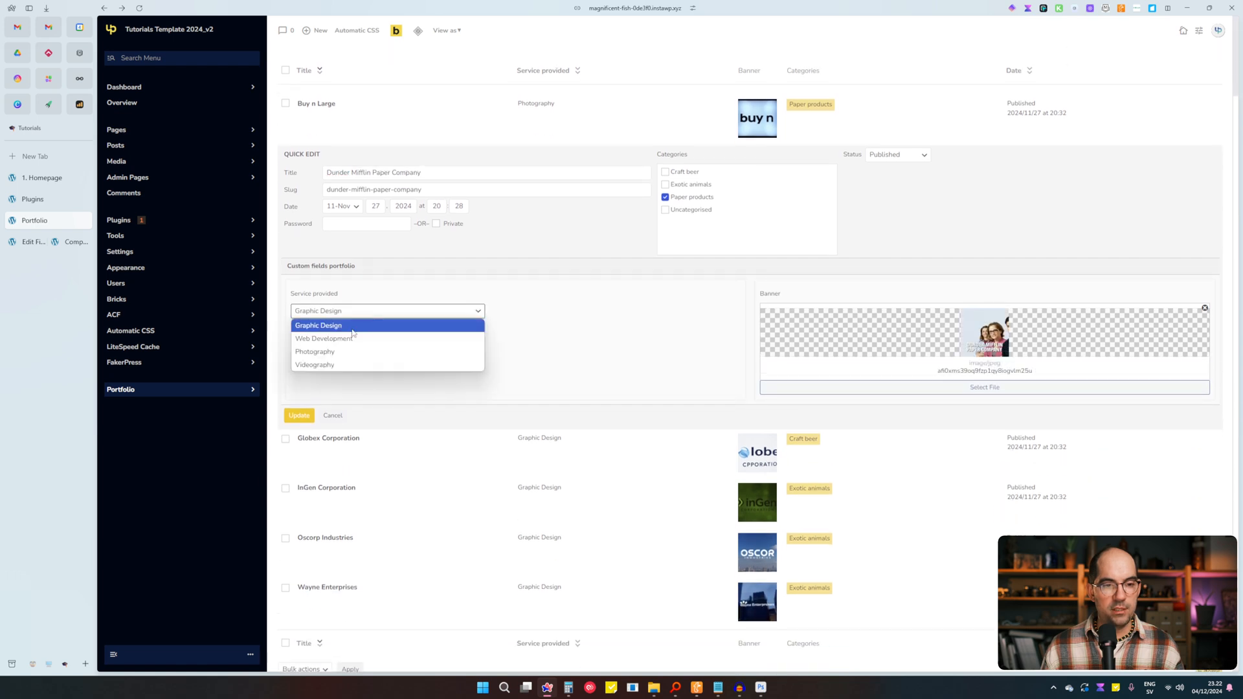
{"action": "left_click", "coordinate": [329, 366]}
{"action": "left_click", "coordinate": [299, 415]}
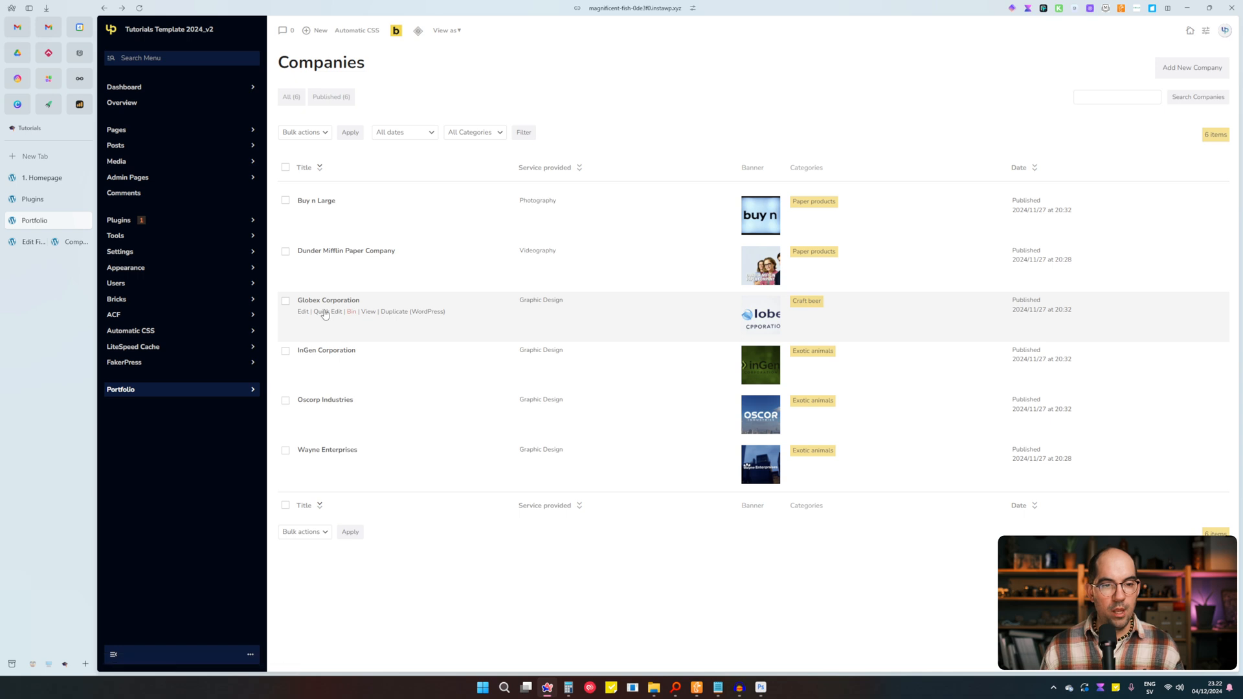
Quick-edit Globex Corporation, set its Service provided to Web Development and update it.
{"action": "left_click", "coordinate": [325, 312]}
{"action": "scroll", "coordinate": [313, 392], "scroll_direction": "down", "scroll_amount": 2}
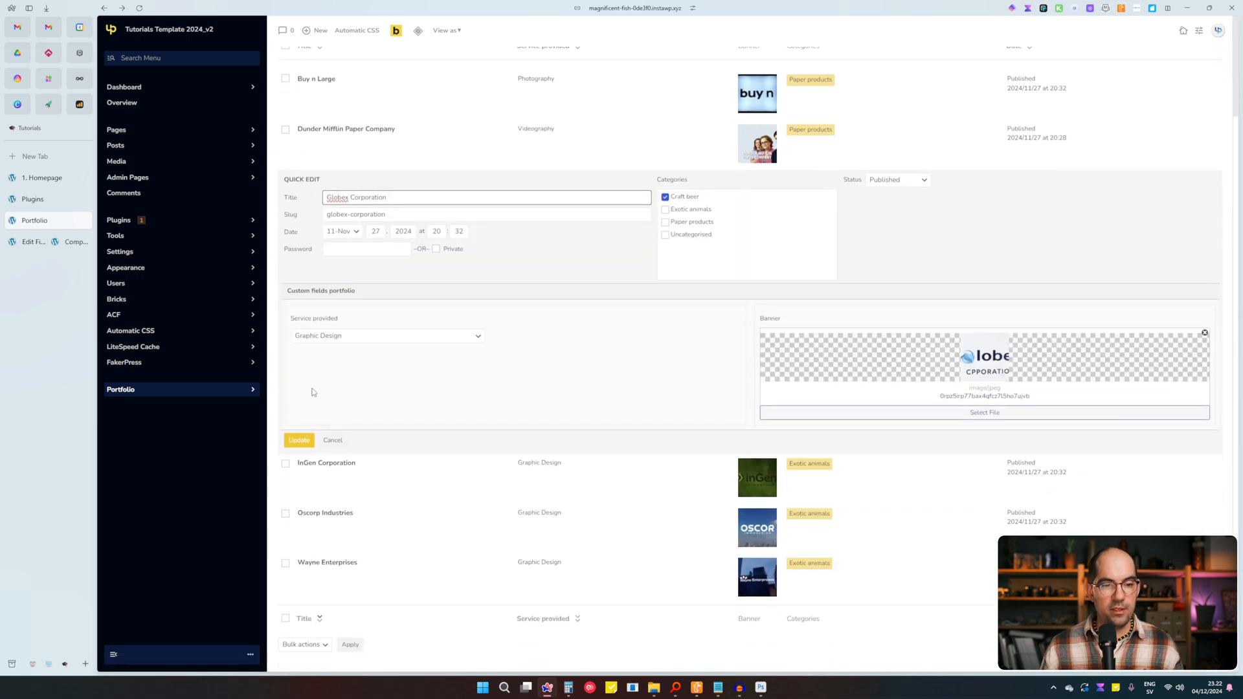
{"action": "left_click", "coordinate": [338, 338]}
{"action": "left_click", "coordinate": [341, 360]}
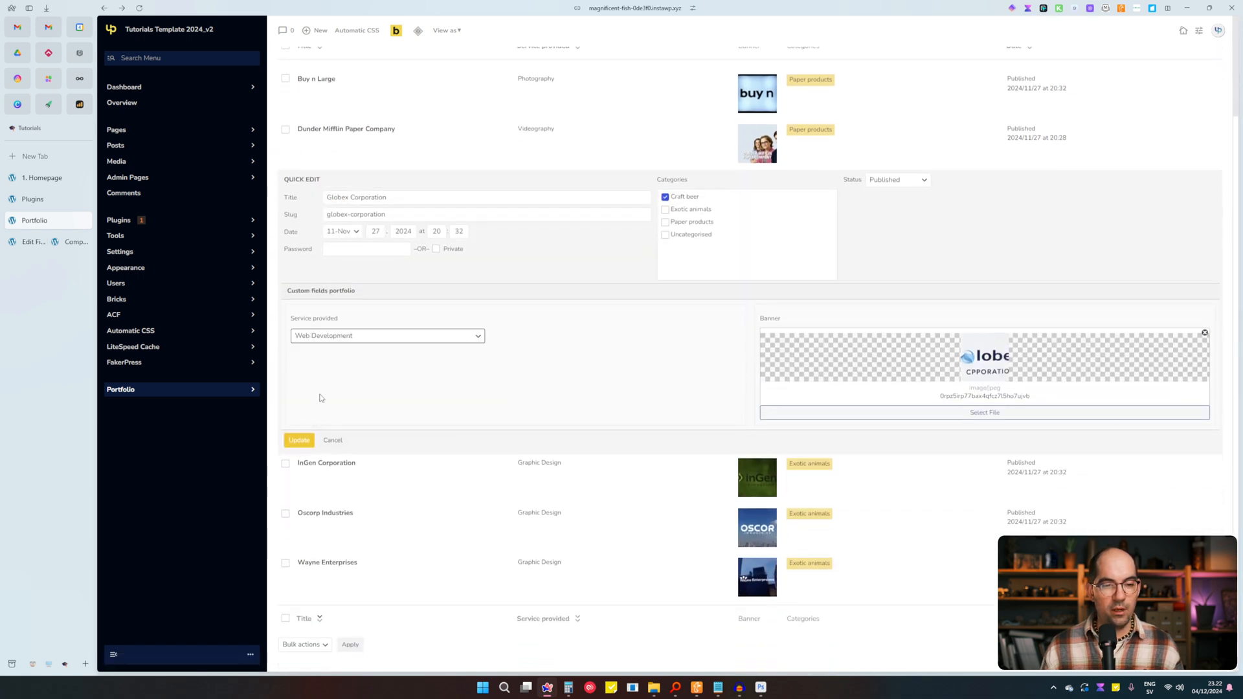
{"action": "left_click", "coordinate": [308, 440]}
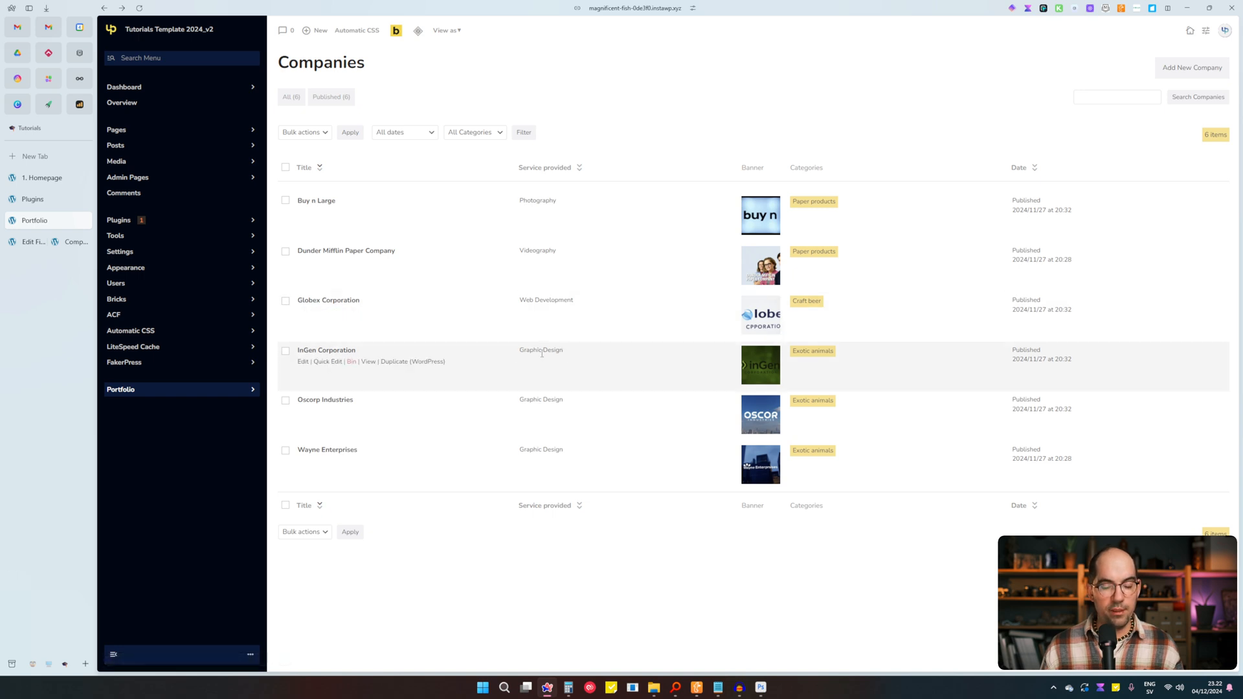
Quick-edit Oscorp Industries, set its Service provided to Photography and update it.
{"action": "left_click", "coordinate": [326, 411]}
{"action": "scroll", "coordinate": [330, 427], "scroll_direction": "down", "scroll_amount": 2}
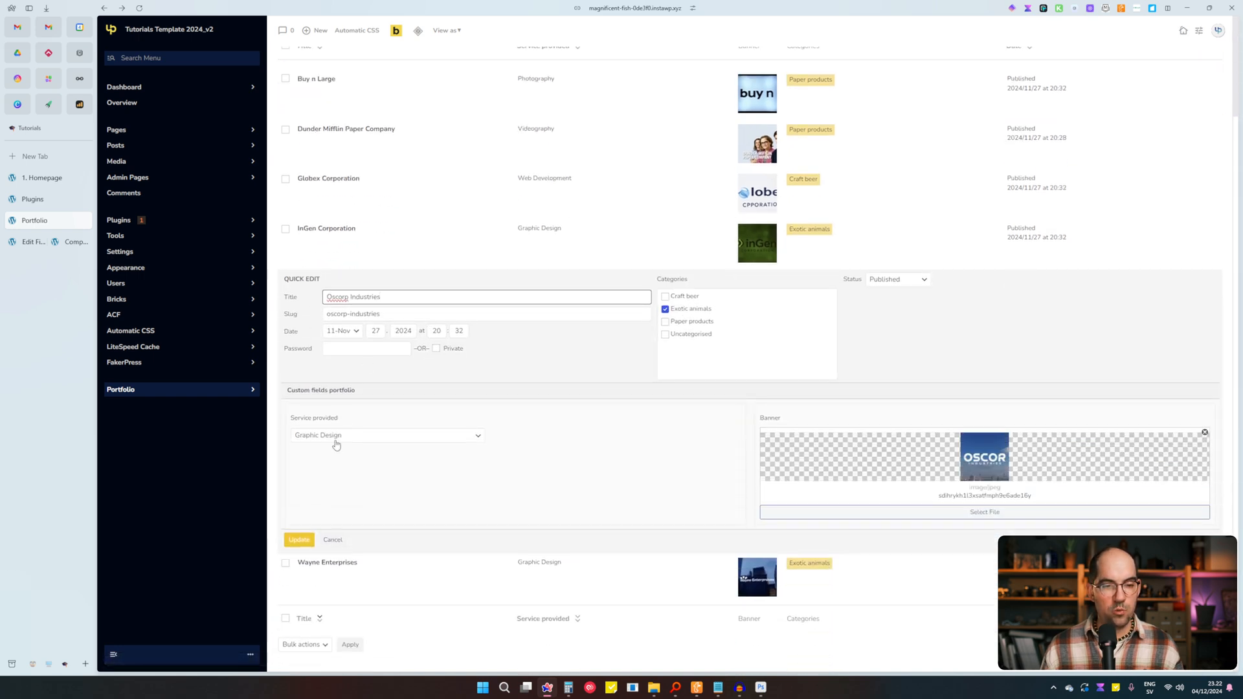
{"action": "left_click", "coordinate": [336, 435]}
{"action": "left_click", "coordinate": [311, 476]}
{"action": "left_click", "coordinate": [298, 540]}
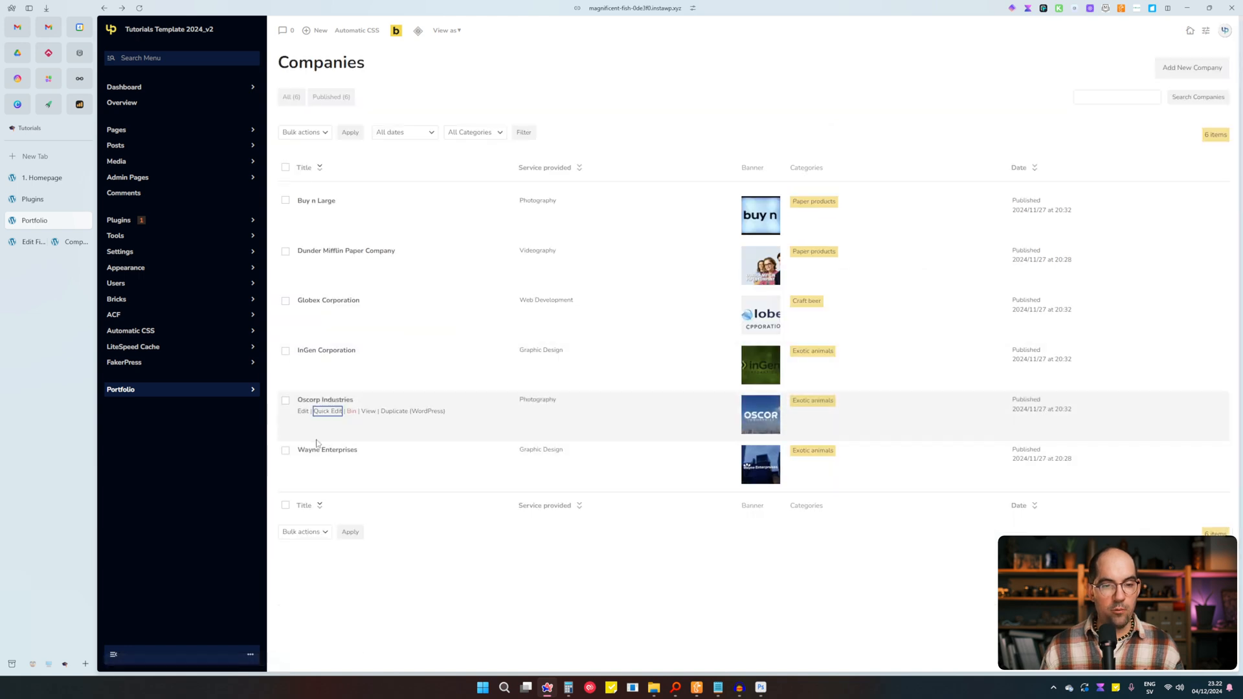
Quick-edit Wayne Enterprises, set its Service provided to Videography and update it.
{"action": "left_click", "coordinate": [335, 466]}
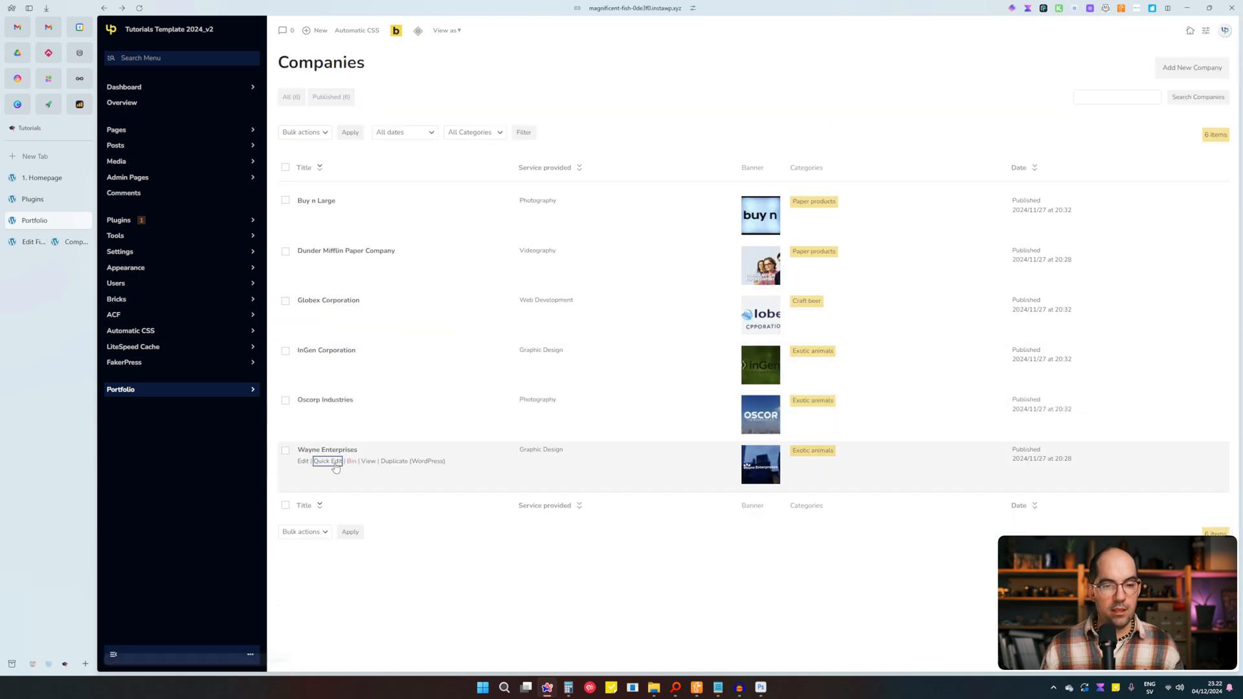
{"action": "scroll", "coordinate": [364, 436], "scroll_direction": "down", "scroll_amount": 2}
{"action": "left_click", "coordinate": [345, 483]}
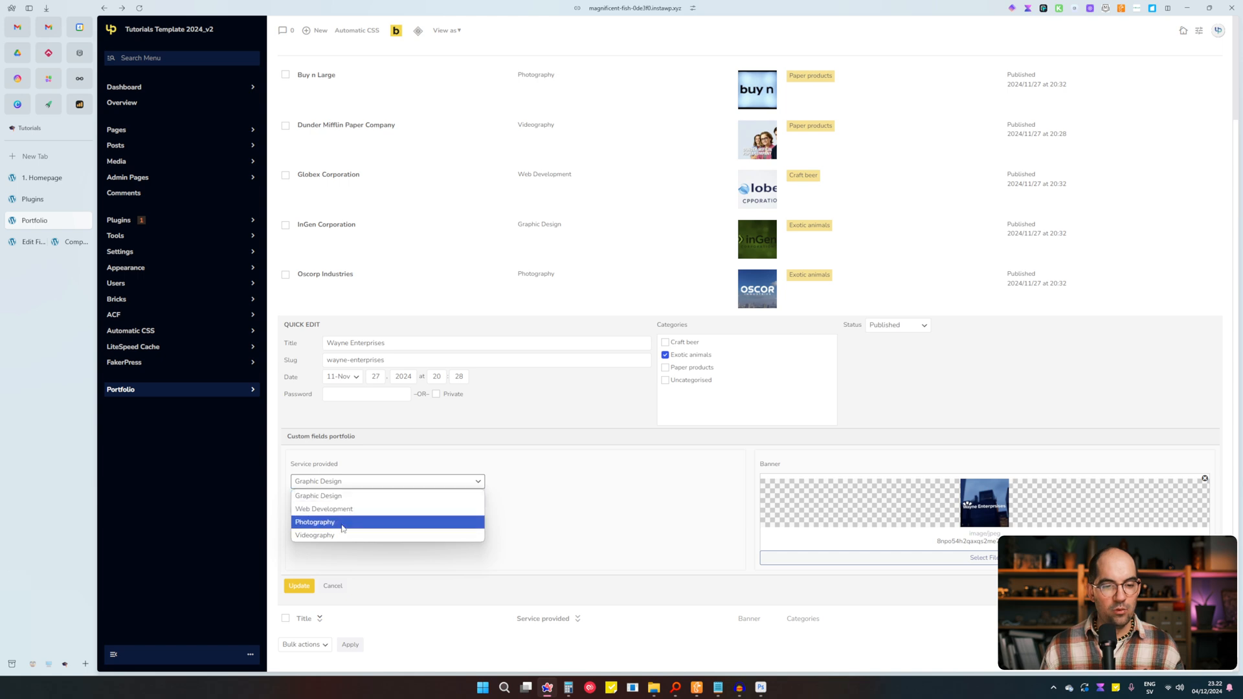
{"action": "left_click", "coordinate": [317, 535]}
{"action": "left_click", "coordinate": [299, 586]}
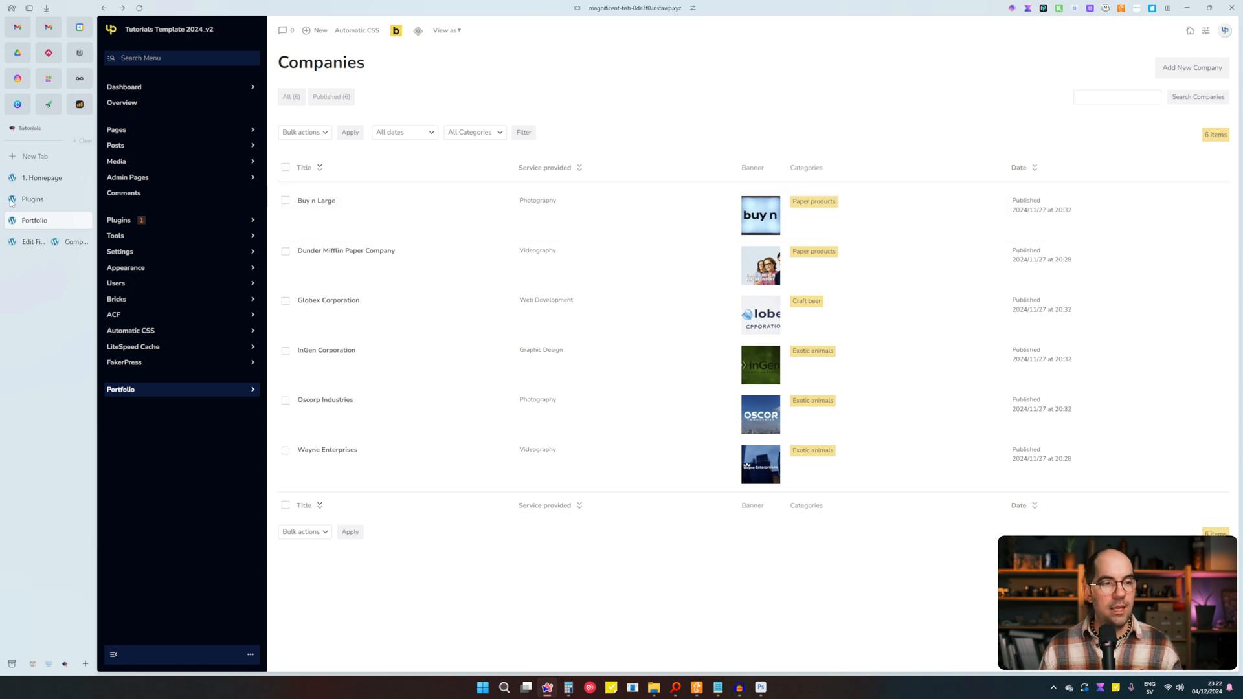
Reload the site's homepage and check the service labels on the portfolio cards.
{"action": "left_click", "coordinate": [30, 184]}
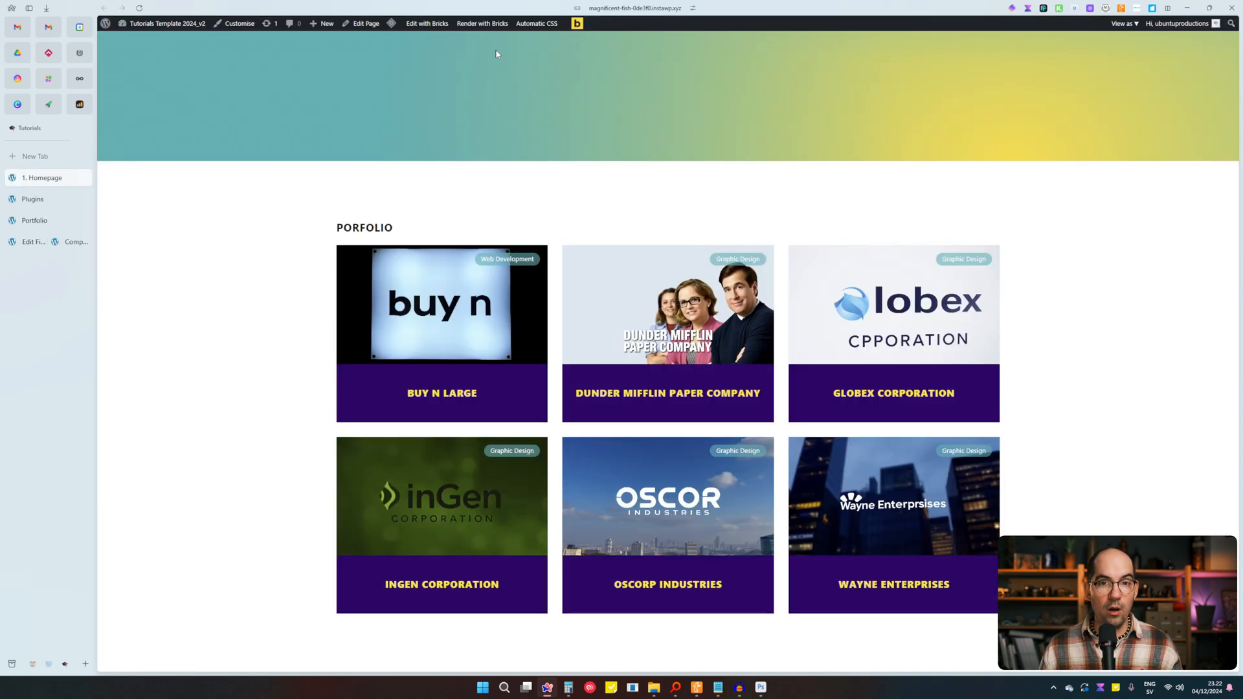
{"action": "left_click", "coordinate": [634, 9]}
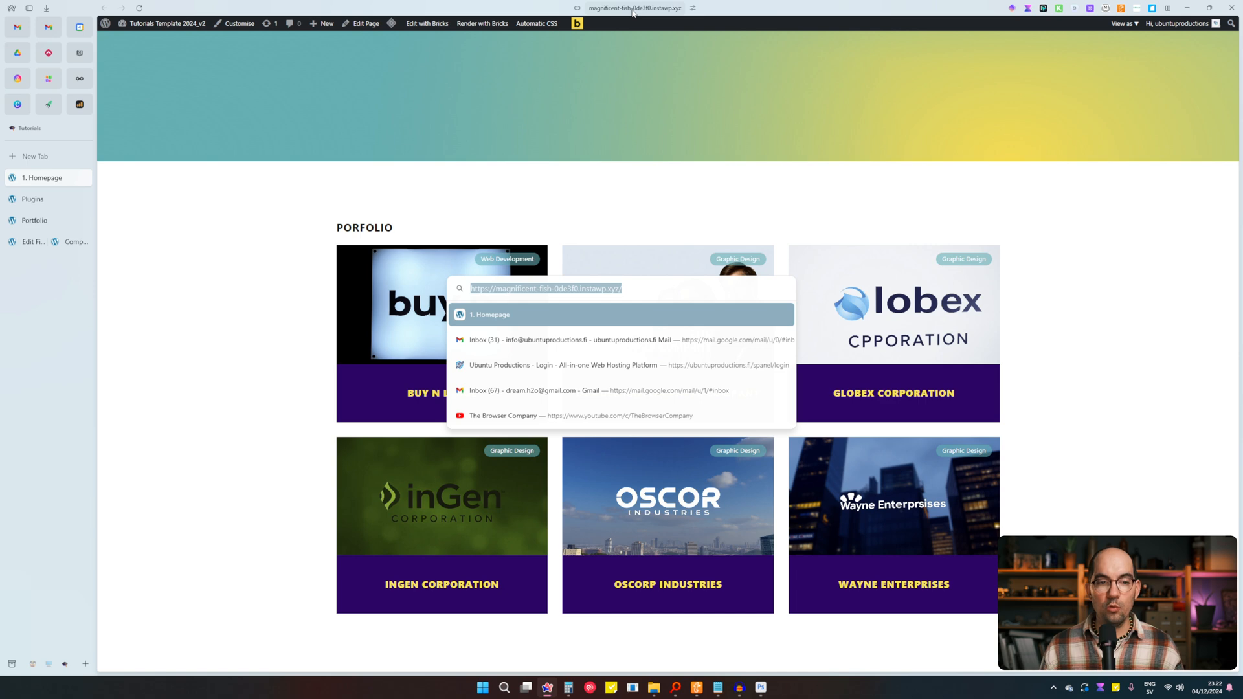
{"action": "key", "text": "Return"}
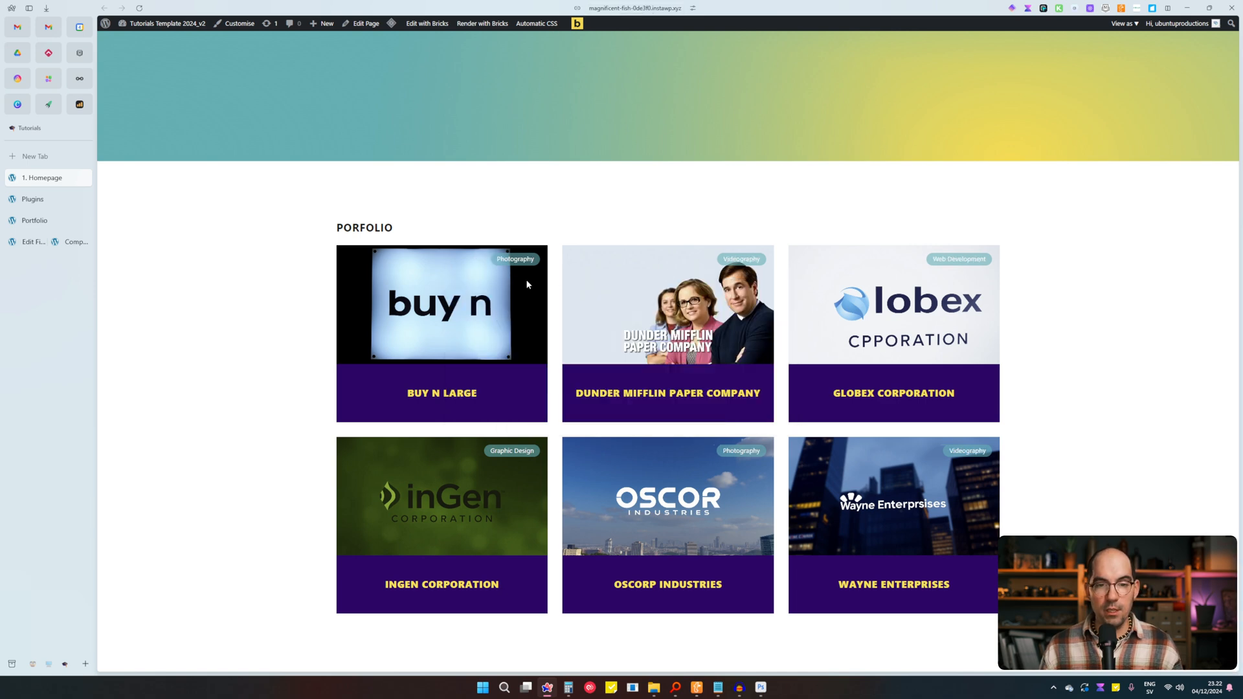
{"action": "left_click_drag", "start_coordinate": [496, 261], "coordinate": [537, 263]}
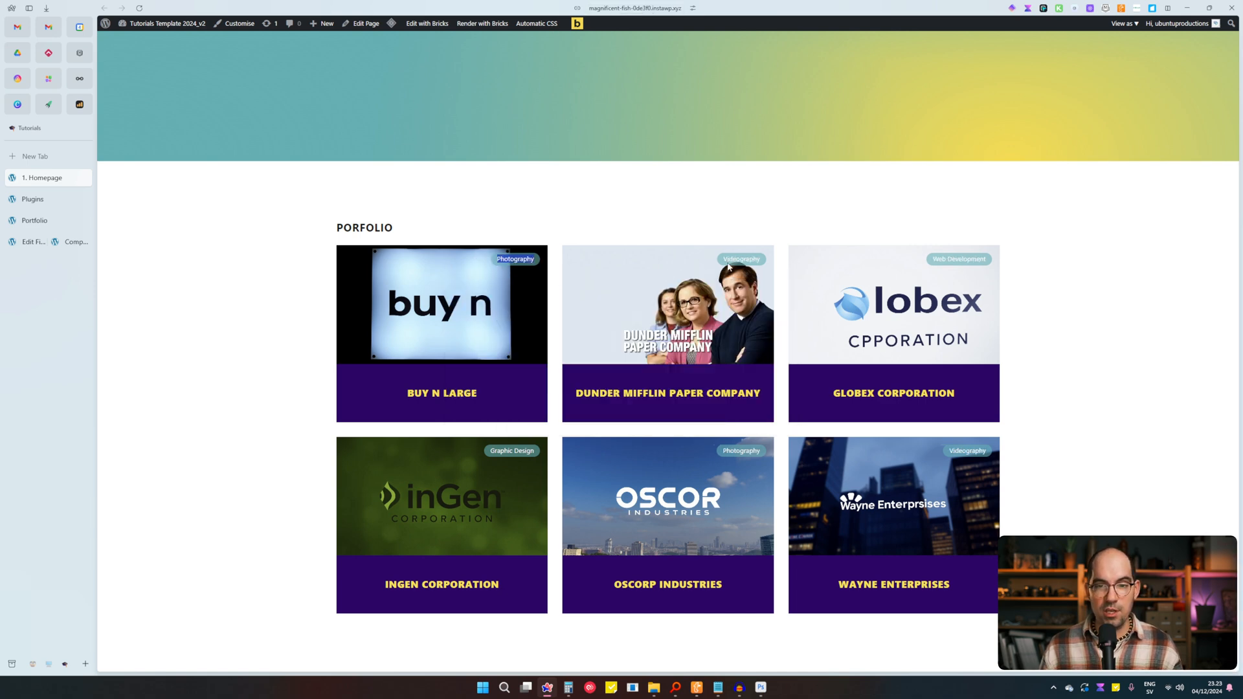
{"action": "left_click", "coordinate": [631, 267]}
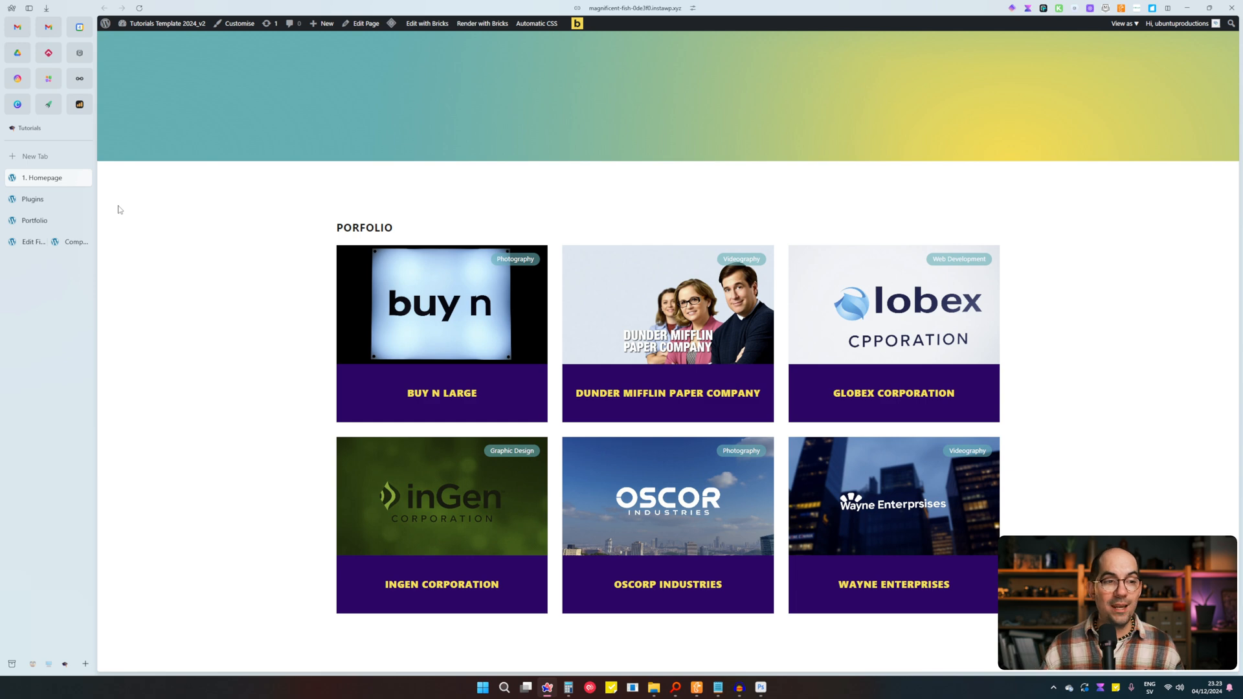
Return to the WordPress admin and review the active plugins among the installed plugins.
{"action": "left_click", "coordinate": [39, 221]}
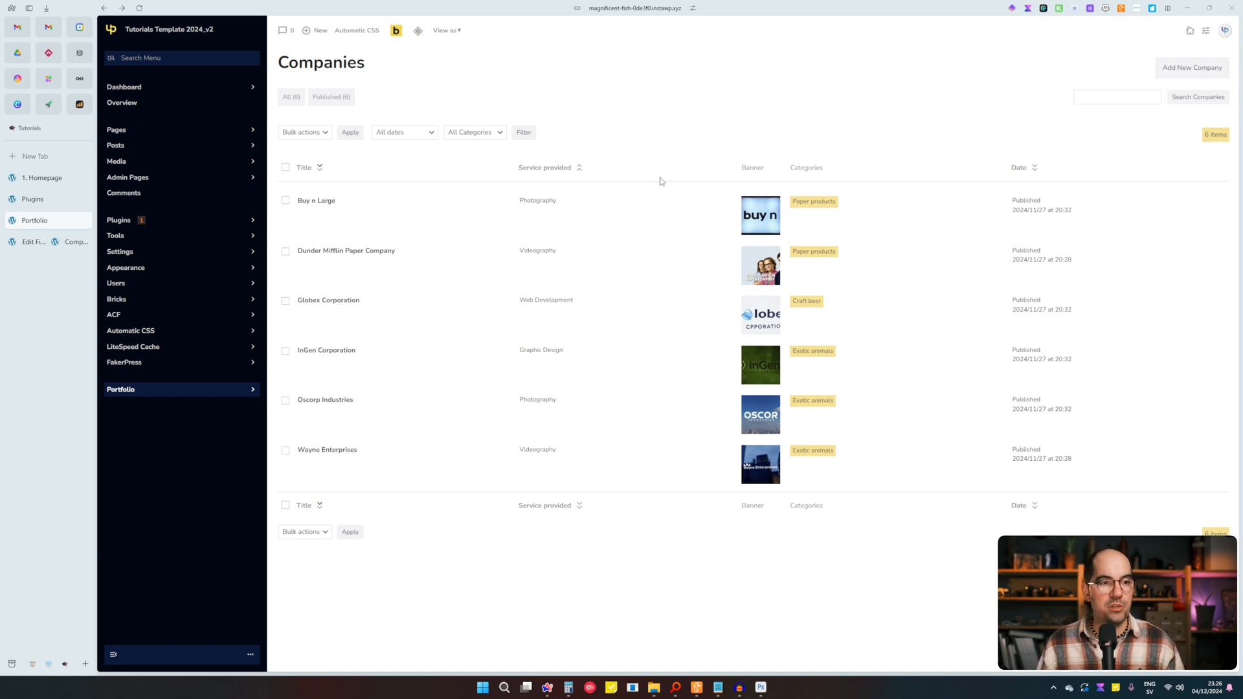
{"action": "mouse_move", "coordinate": [206, 234]}
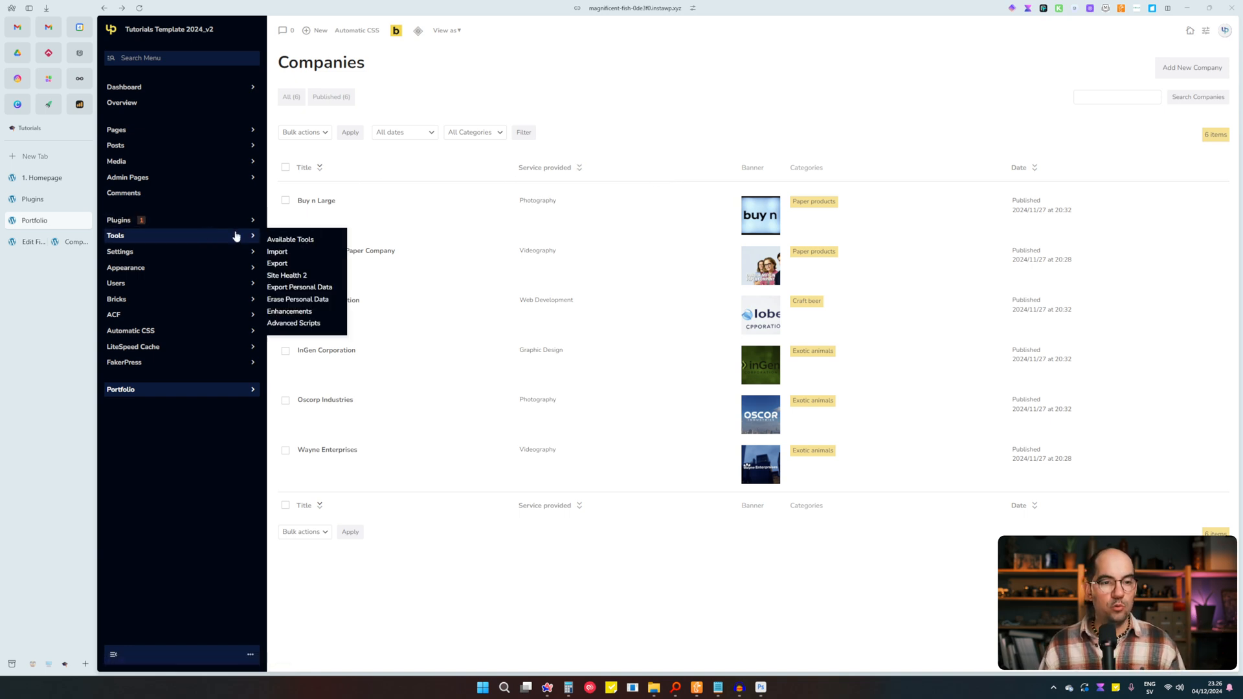
{"action": "left_click", "coordinate": [297, 224]}
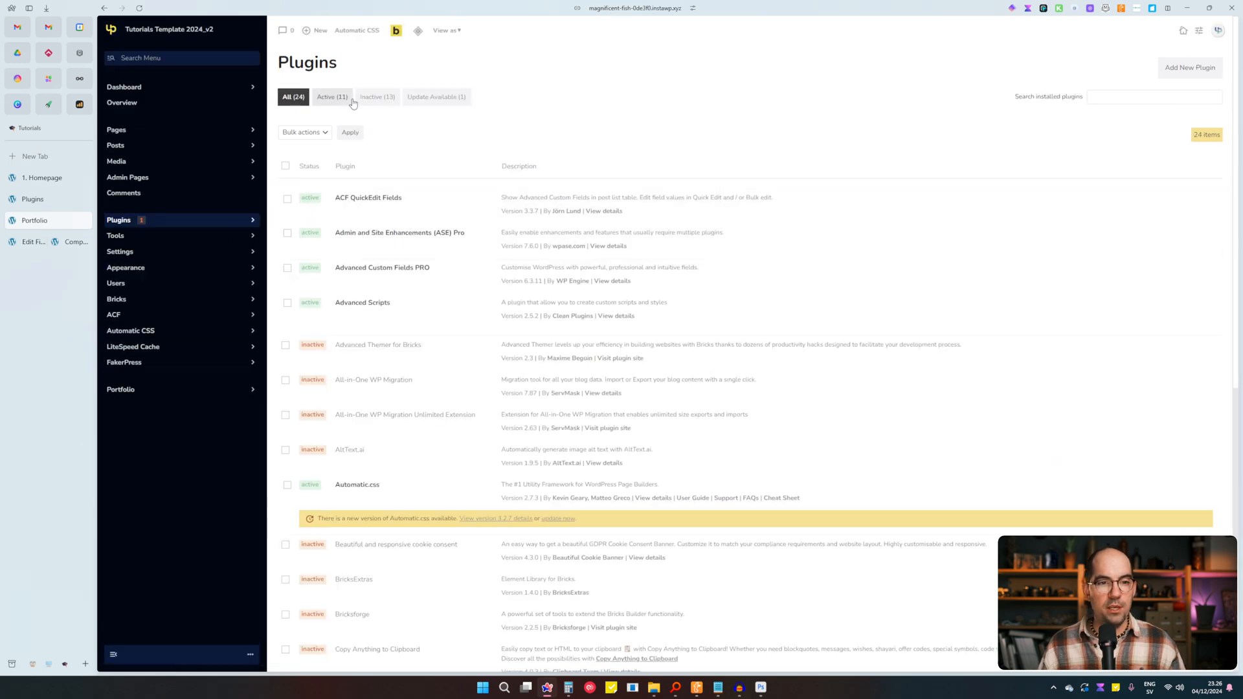
{"action": "left_click", "coordinate": [332, 97]}
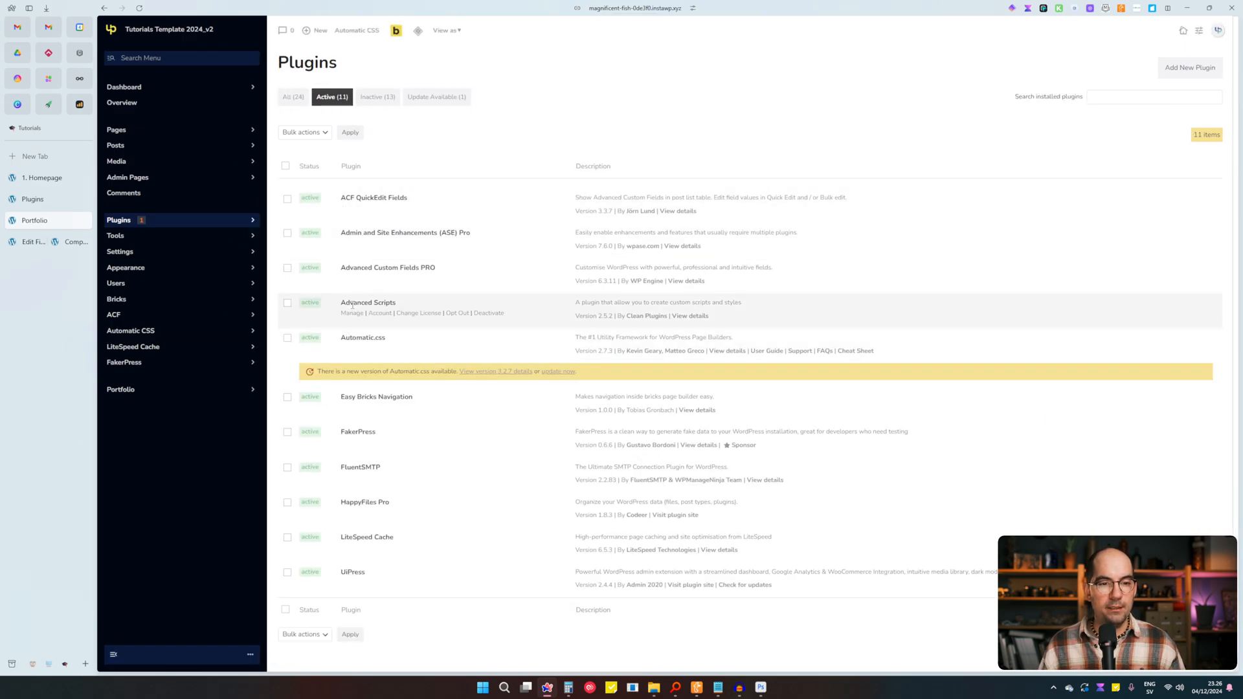
{"action": "key", "text": "ctrl+plus"}
{"action": "key", "text": "ctrl+plus"}
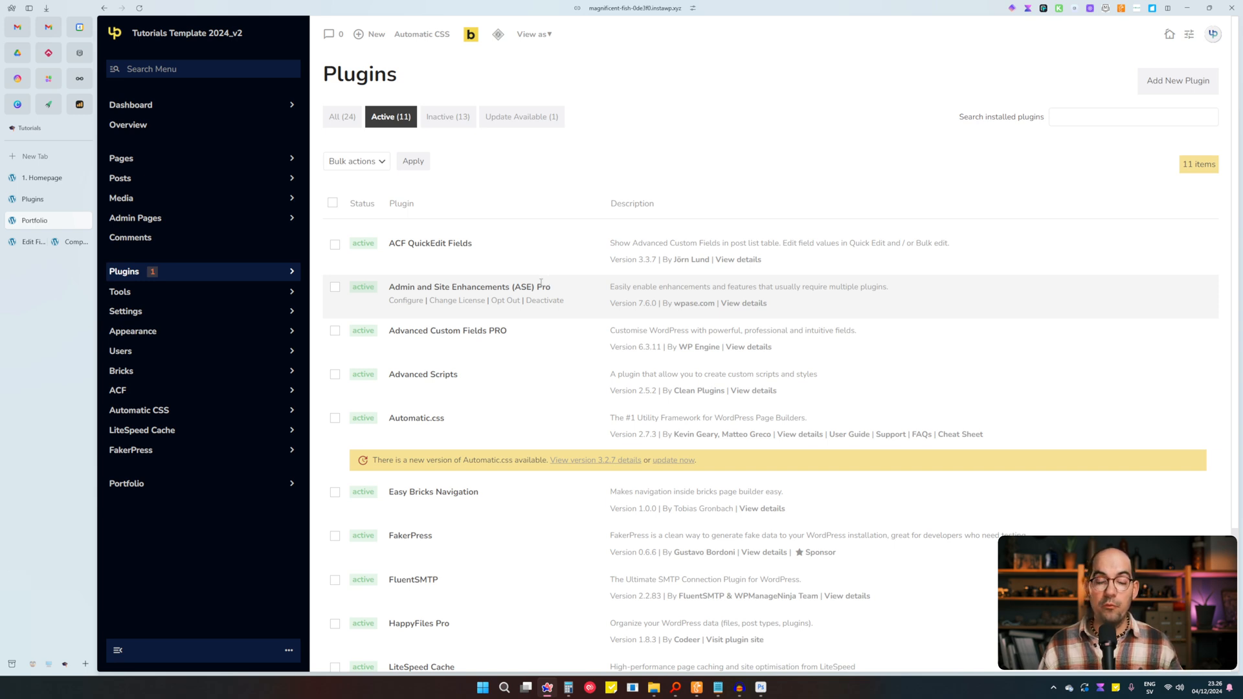
{"action": "key", "text": "ctrl+minus"}
{"action": "key", "text": "ctrl+minus"}
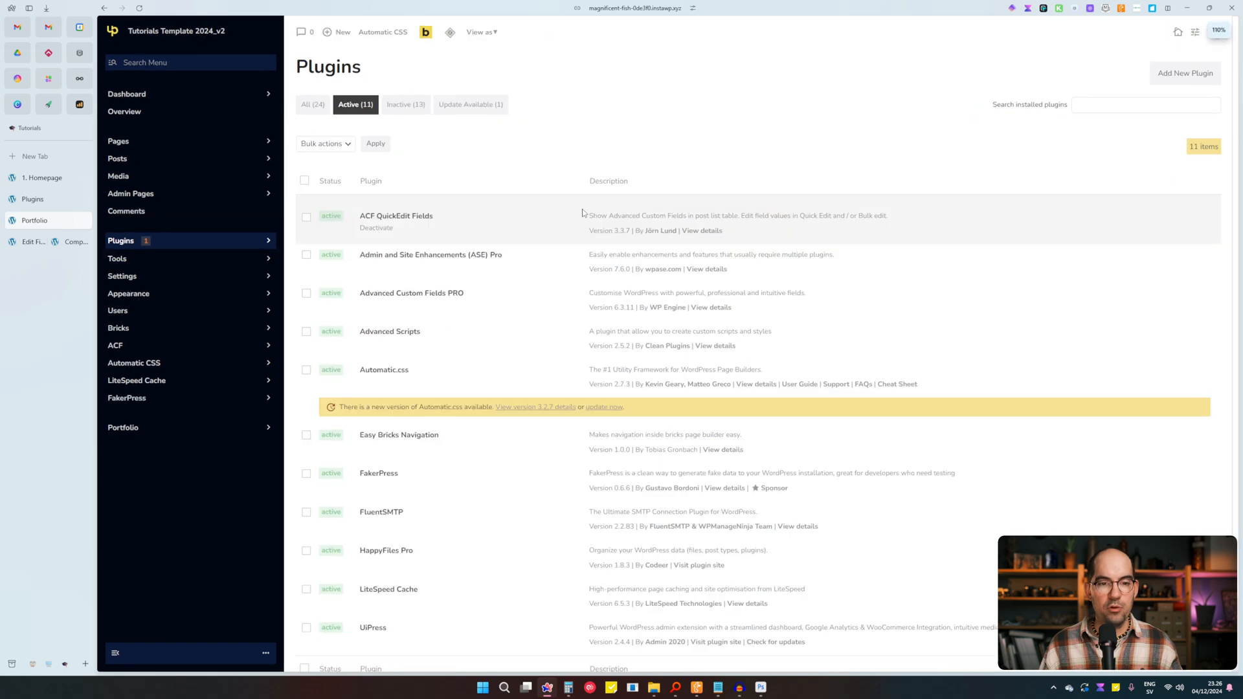
Enable Admin Columns Manager in the Admin Interface settings of Admin and Site Enhancements and save the changes.
{"action": "mouse_move", "coordinate": [215, 218]}
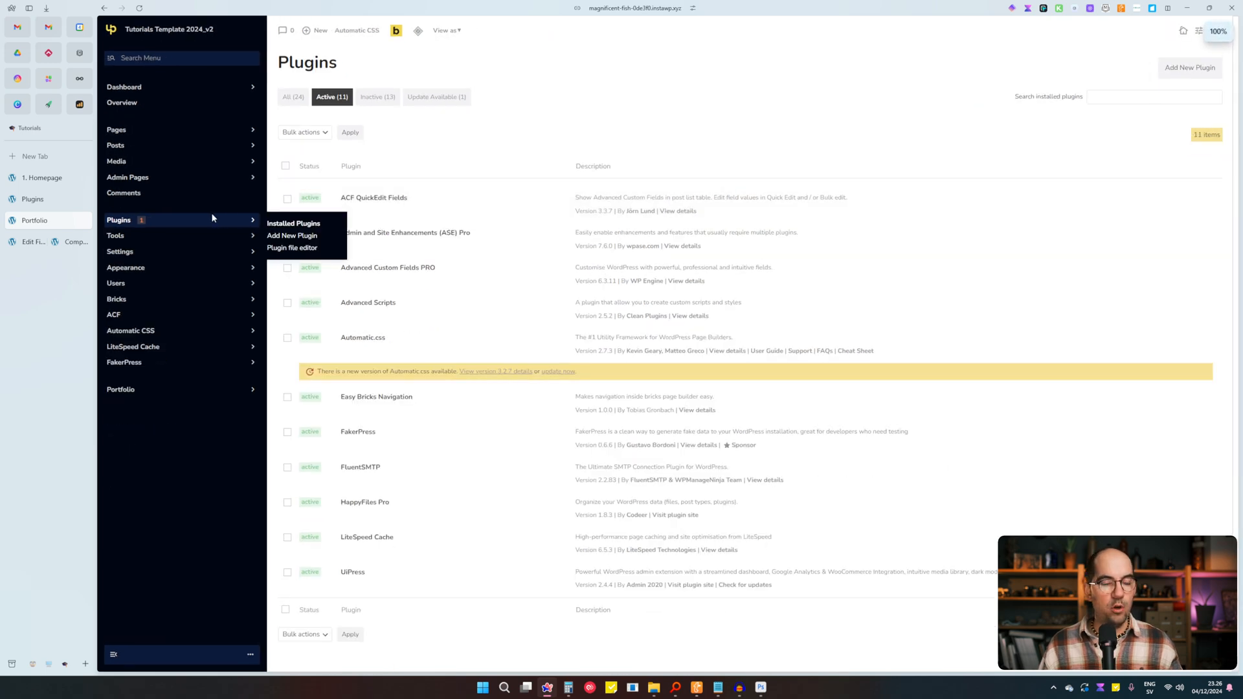
{"action": "mouse_move", "coordinate": [255, 236]}
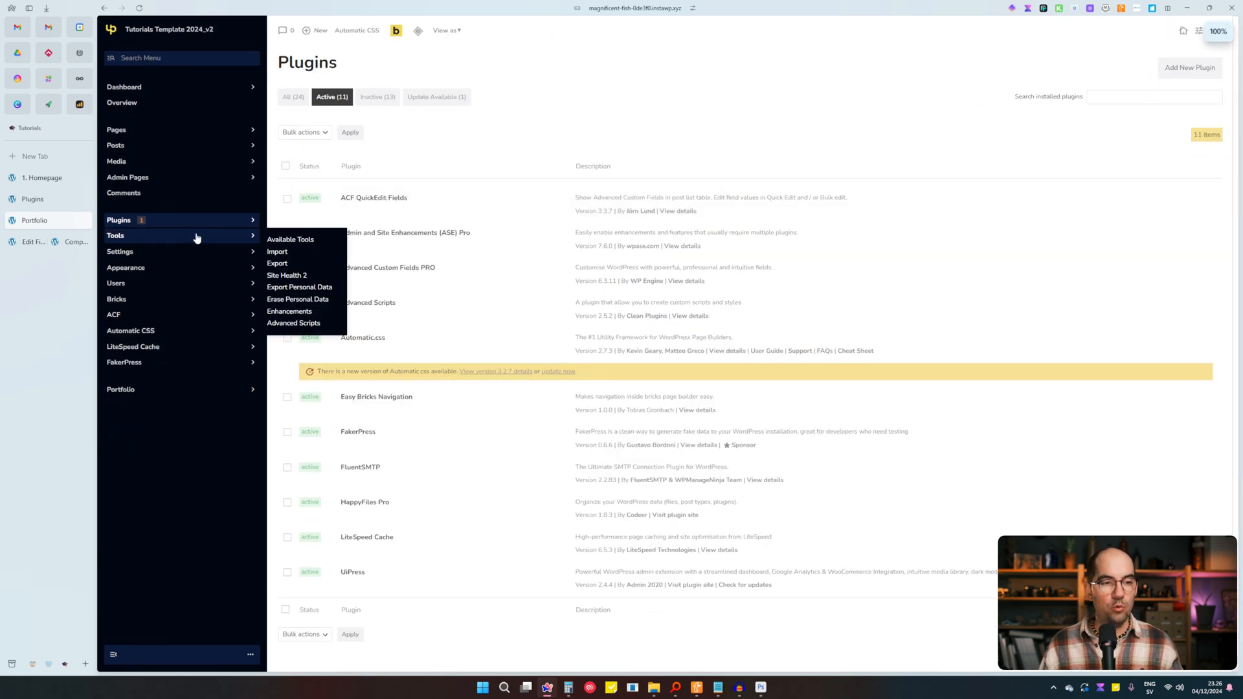
{"action": "left_click", "coordinate": [292, 312]}
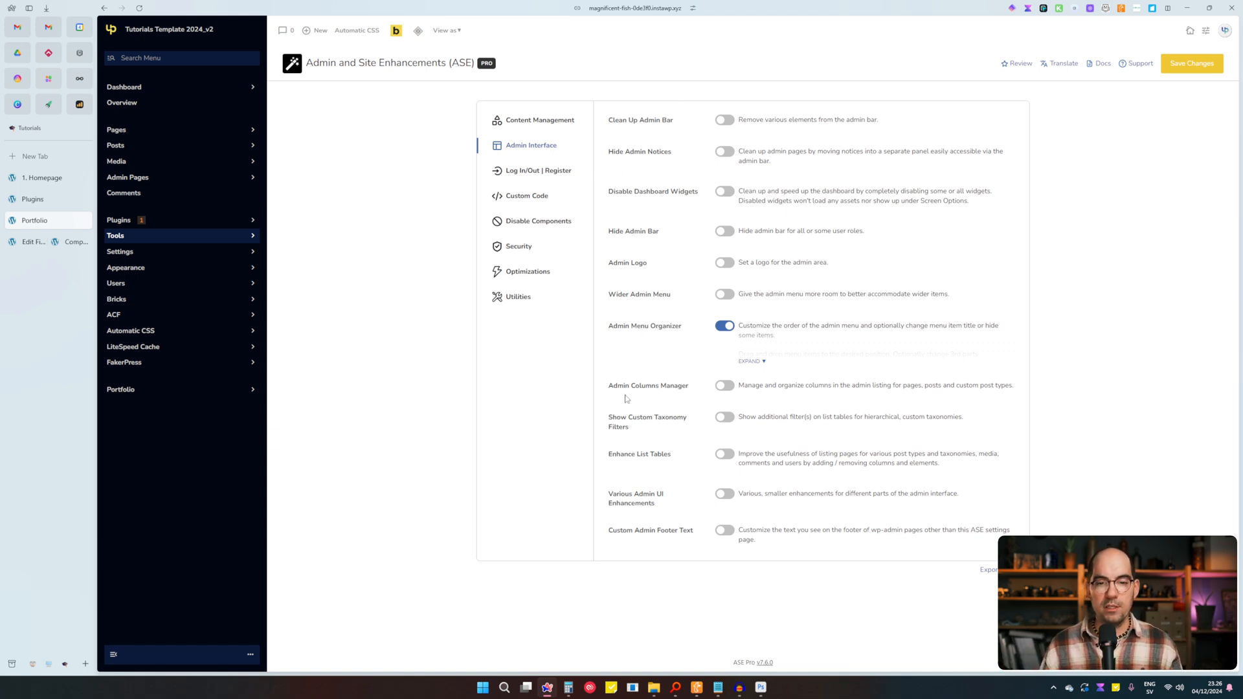
{"action": "left_click", "coordinate": [723, 387]}
{"action": "left_click", "coordinate": [1193, 70]}
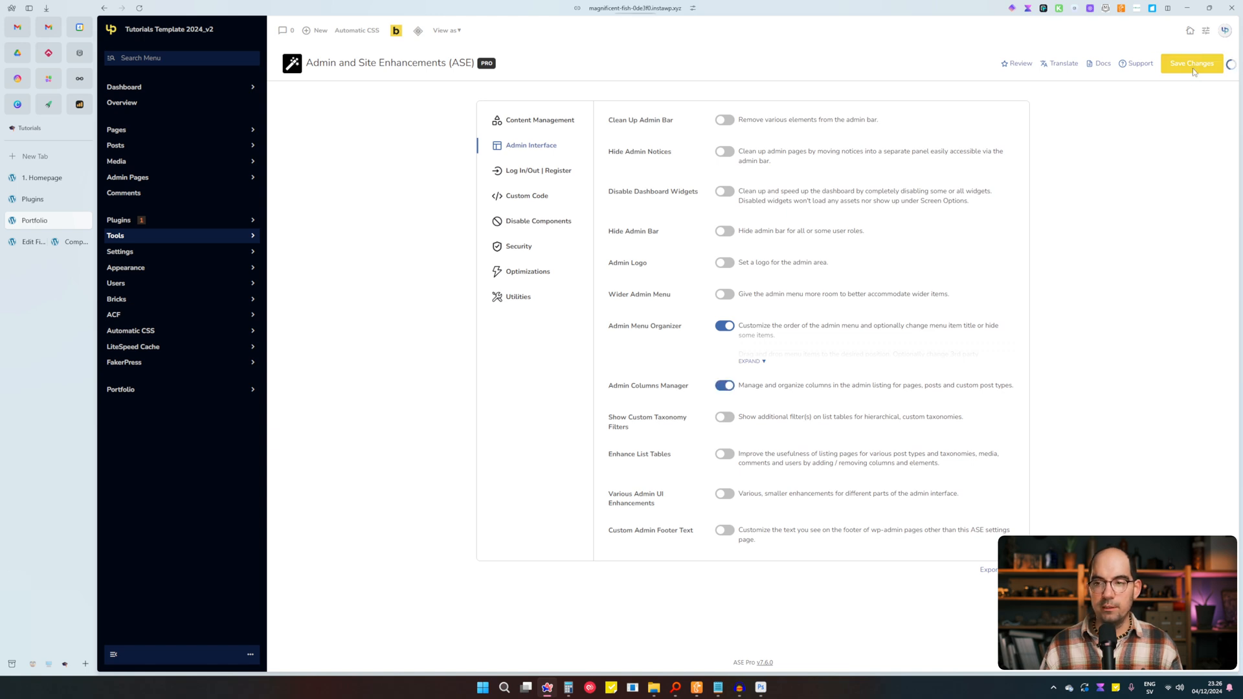
Open the companies list of the Portfolio section.
{"action": "mouse_move", "coordinate": [127, 276]}
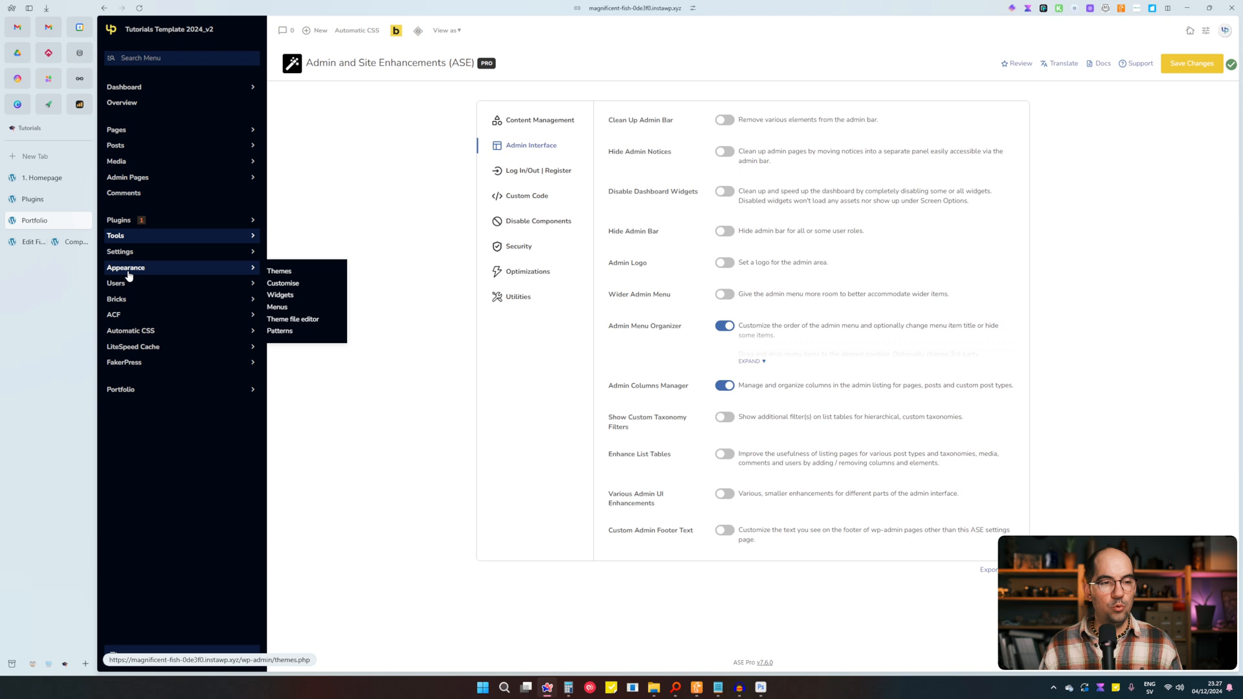
{"action": "mouse_move", "coordinate": [125, 390]}
{"action": "left_click", "coordinate": [283, 391]}
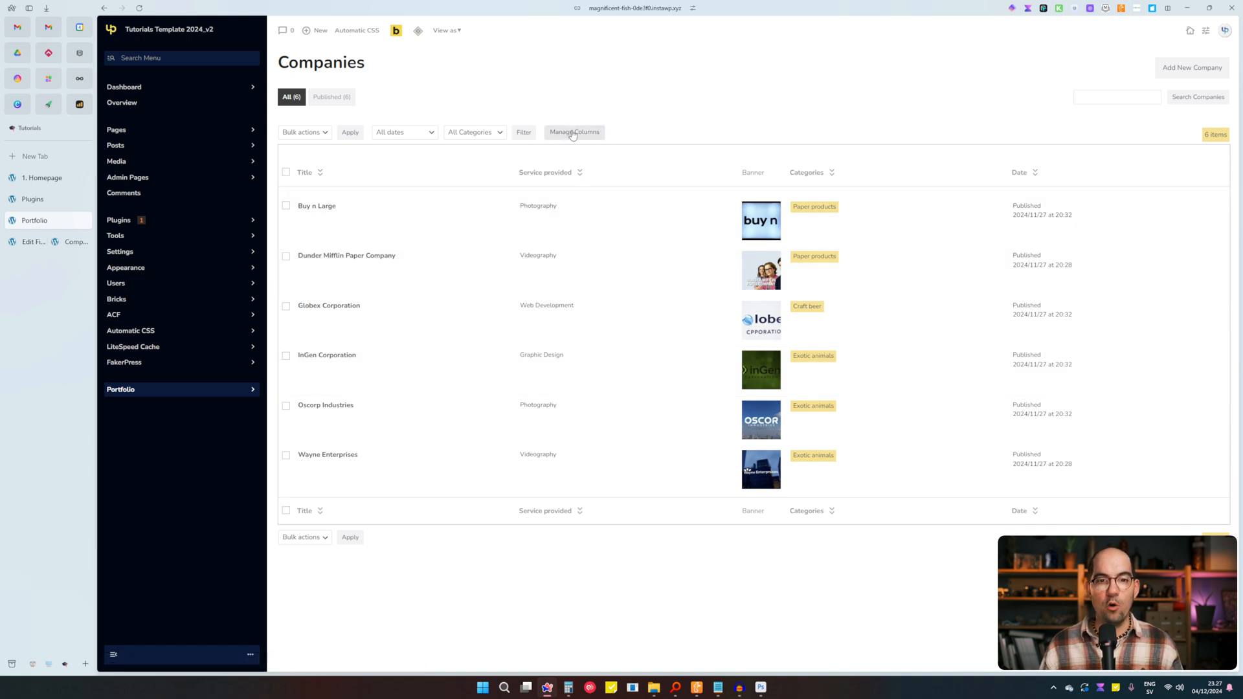
Open the column manager for the companies list and discard the Categories column.
{"action": "left_click", "coordinate": [578, 134]}
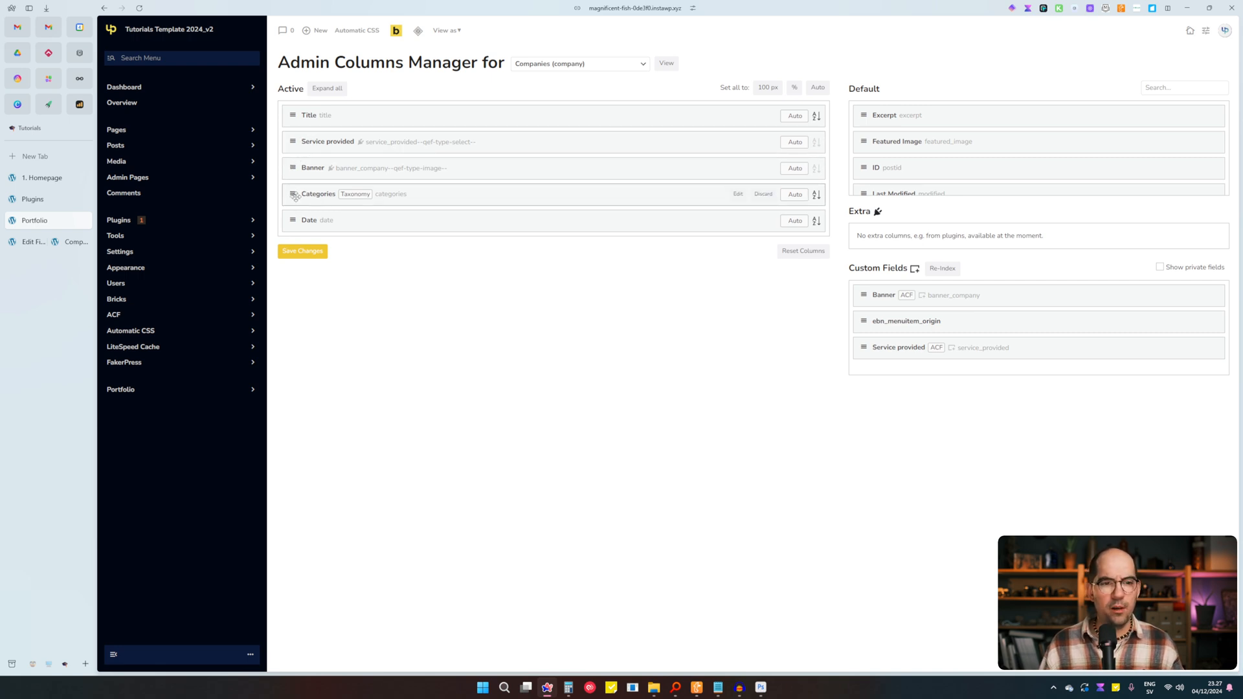
{"action": "left_click", "coordinate": [762, 193]}
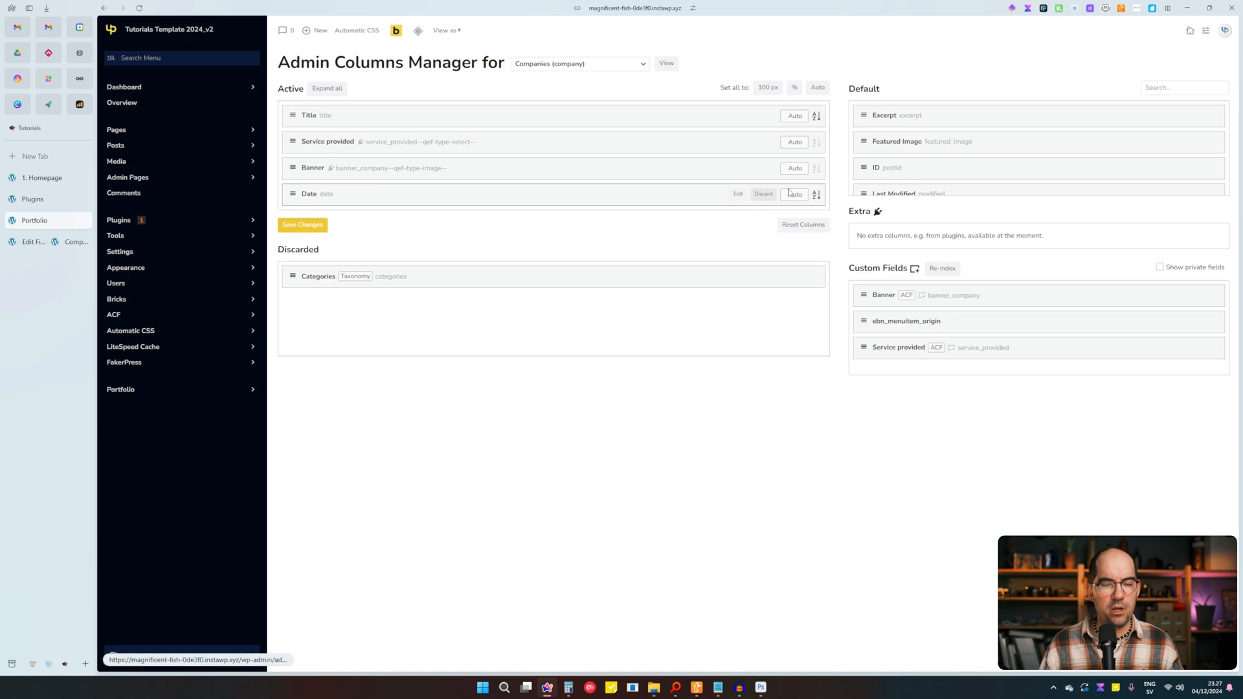
Add the default ID and Slug columns to the active columns, placing them in that order between Title and Service provided.
{"action": "scroll", "coordinate": [909, 149], "scroll_direction": "down", "scroll_amount": 1}
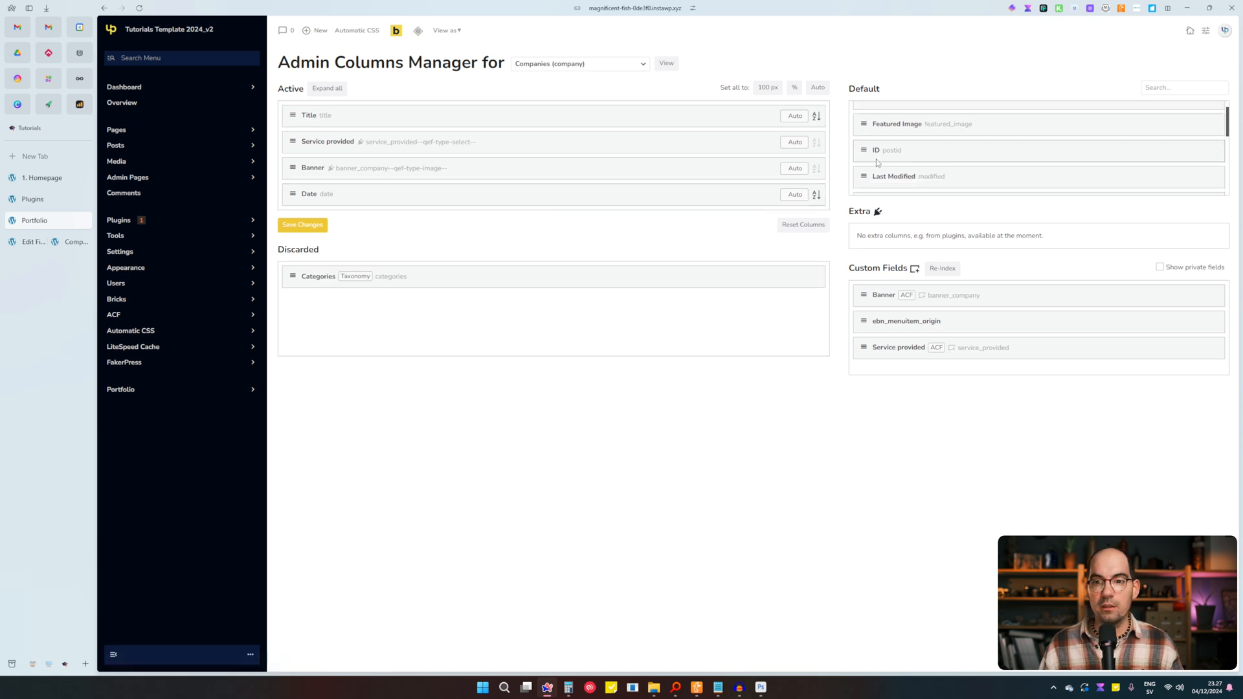
{"action": "scroll", "coordinate": [909, 148], "scroll_direction": "up", "scroll_amount": 1}
{"action": "left_click_drag", "start_coordinate": [864, 168], "coordinate": [479, 141]}
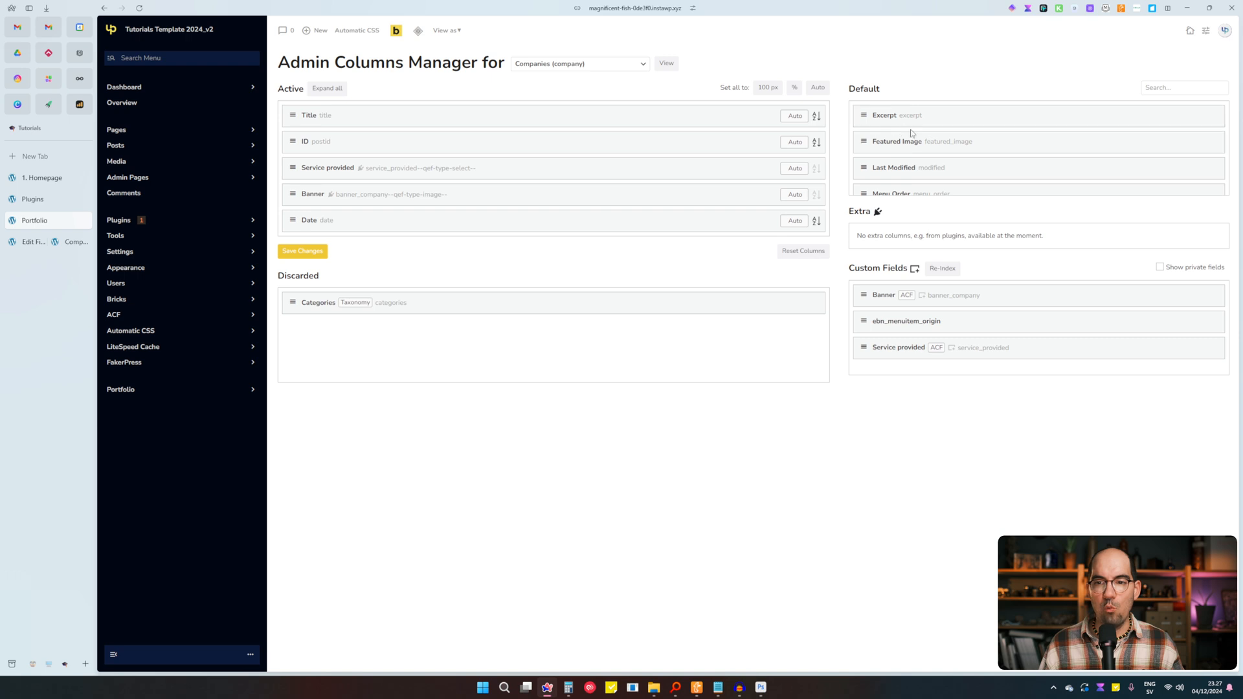
{"action": "scroll", "coordinate": [926, 139], "scroll_direction": "down", "scroll_amount": 2}
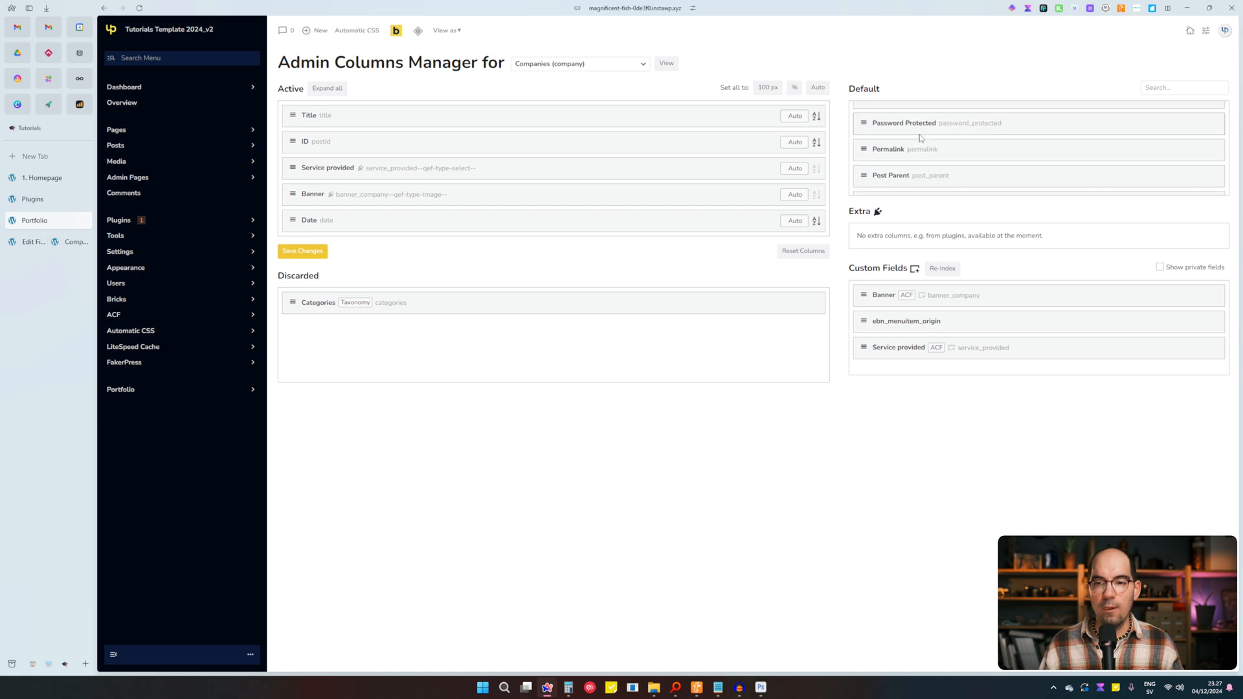
{"action": "scroll", "coordinate": [920, 138], "scroll_direction": "down", "scroll_amount": 1}
{"action": "left_click_drag", "start_coordinate": [920, 149], "coordinate": [355, 162]}
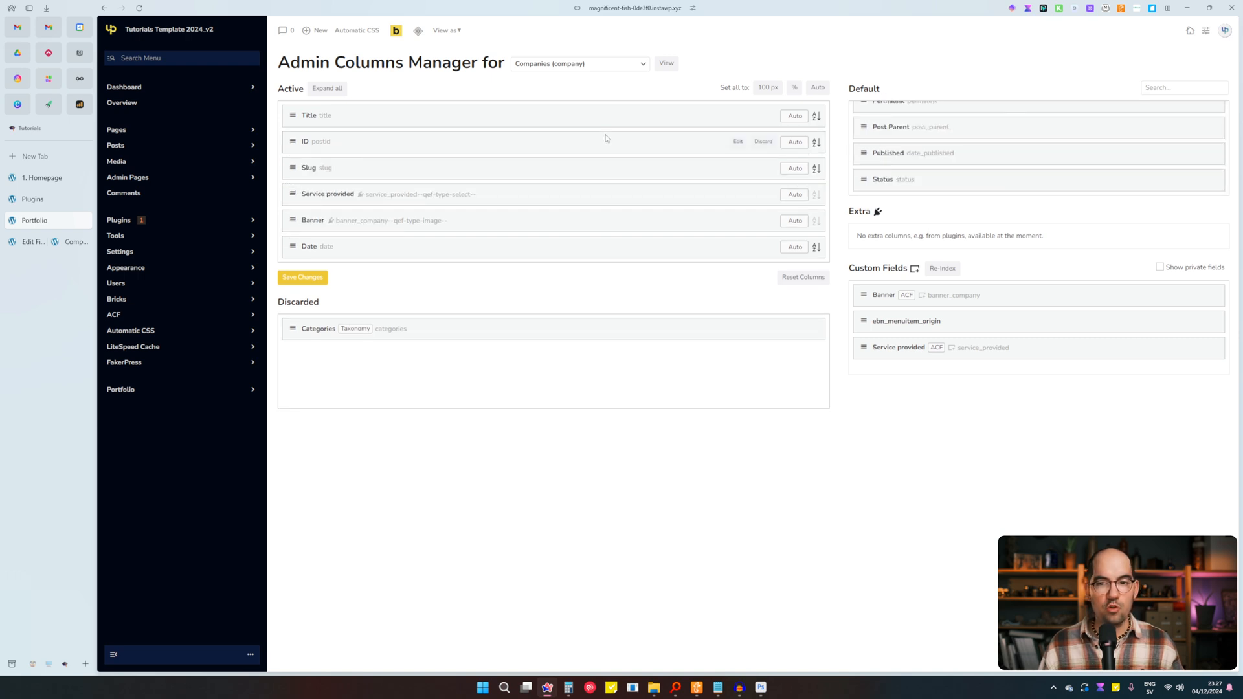
Save the column changes and return to the list of all companies to check the new column layout.
{"action": "left_click", "coordinate": [321, 277]}
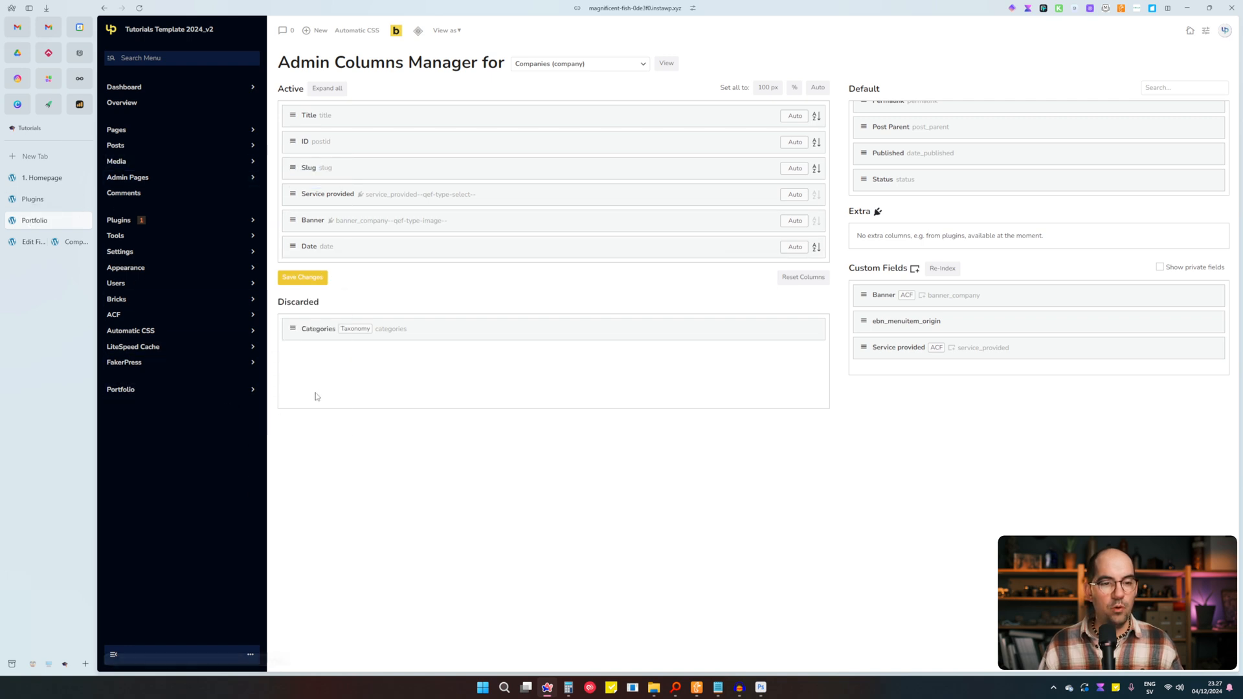
{"action": "left_click", "coordinate": [271, 393]}
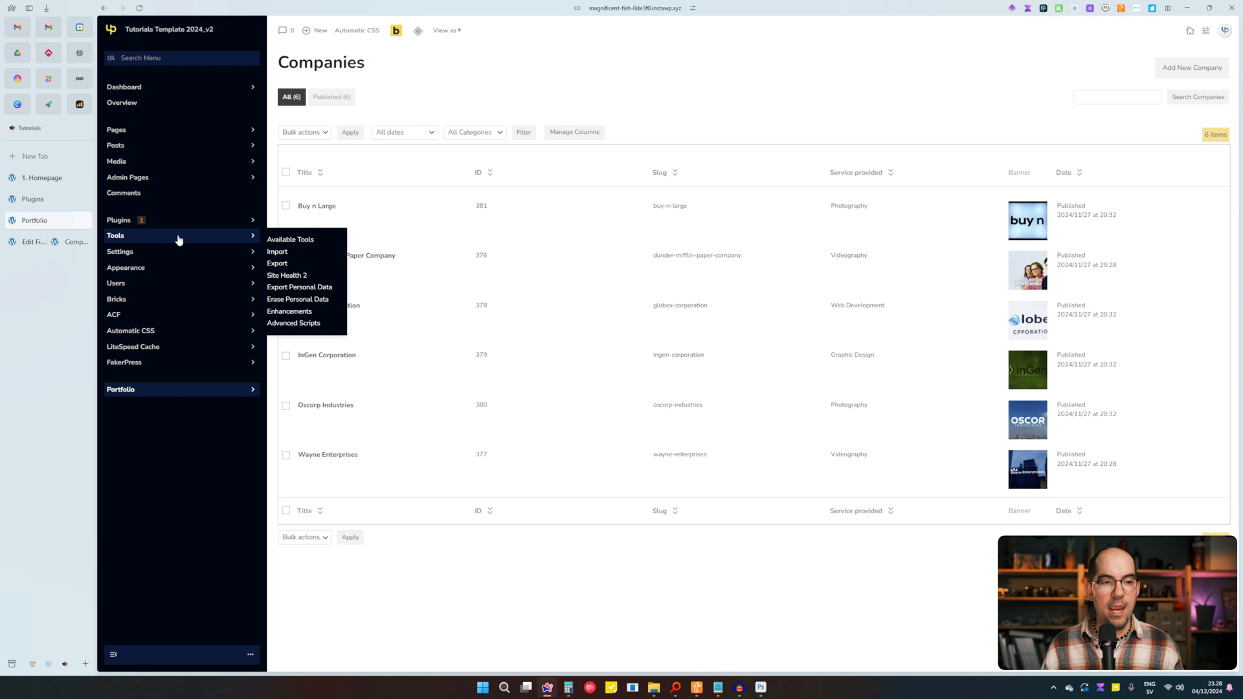
Reopen the column manager for the companies list and review its active columns.
{"action": "mouse_move", "coordinate": [206, 227]}
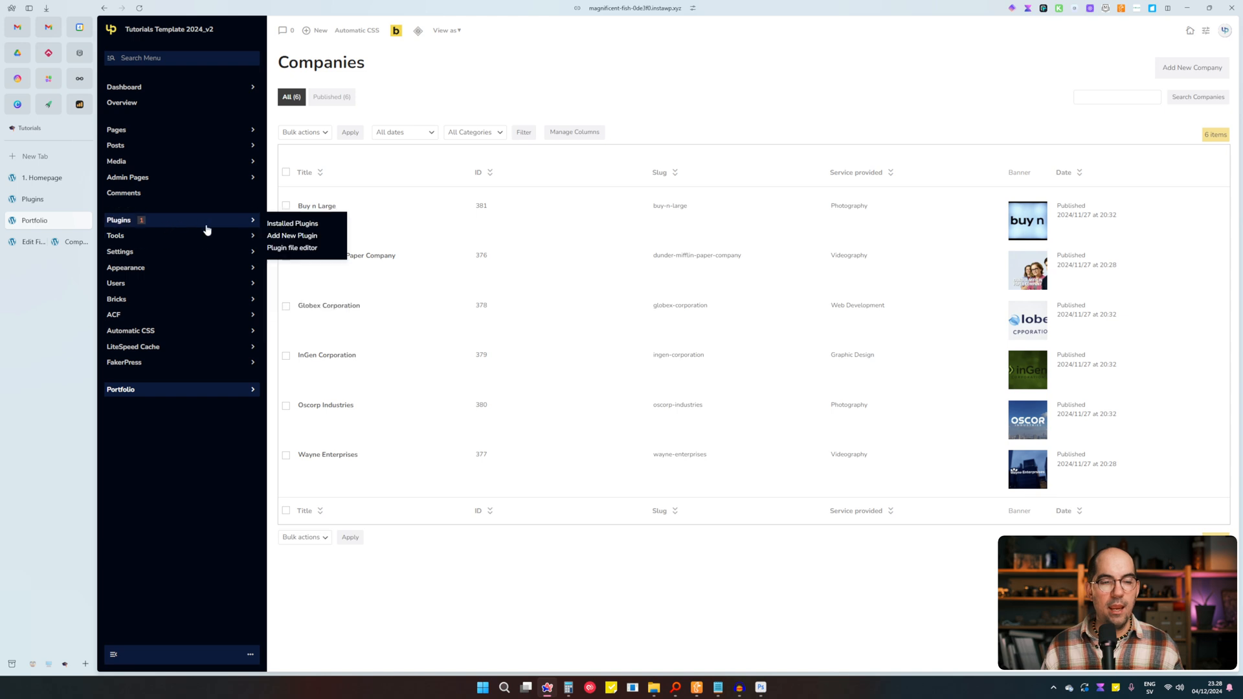
{"action": "left_click", "coordinate": [574, 131]}
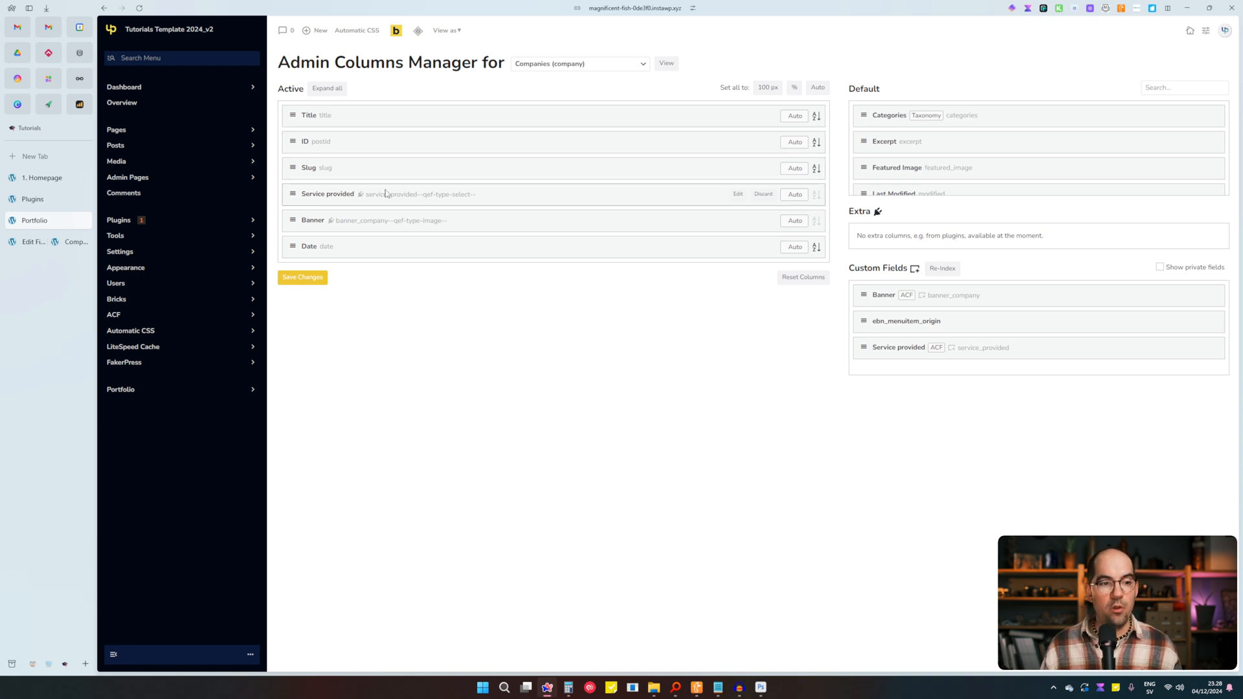
{"action": "mouse_move", "coordinate": [280, 398]}
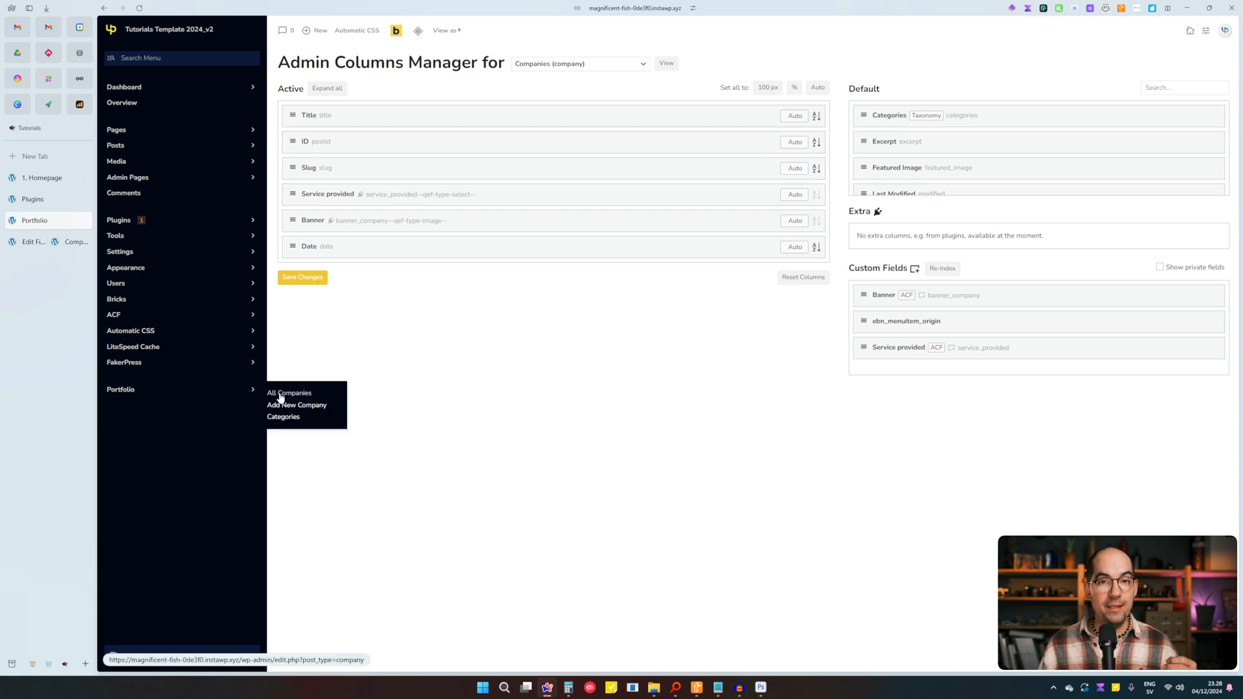